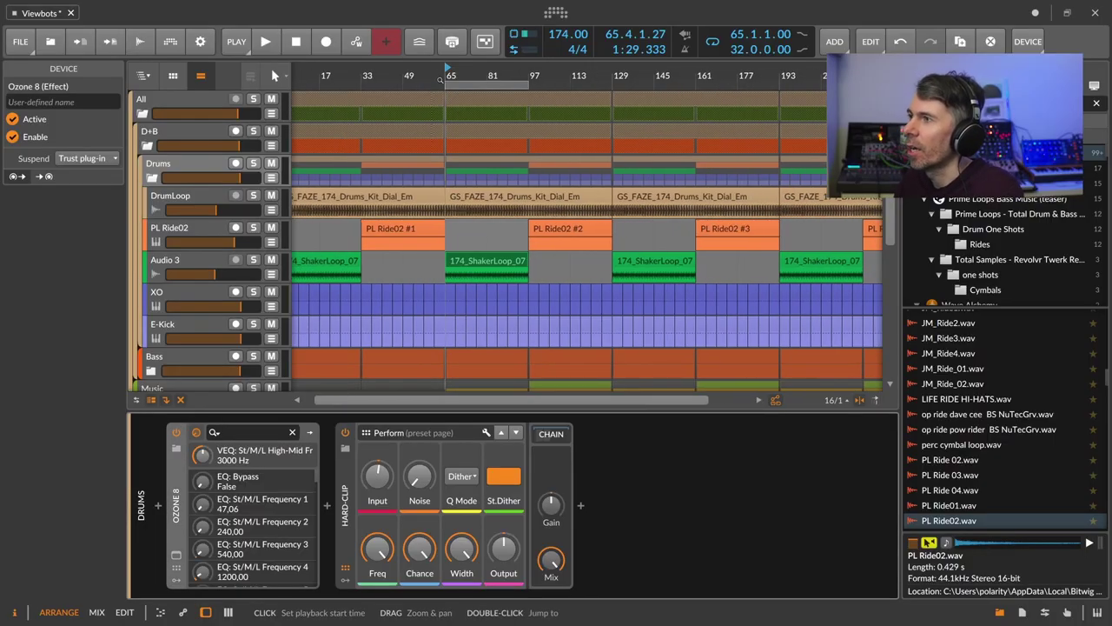
Solo the XO and E-Kick tracks and play them together from bar 65
left_click_drag(447, 72, 445, 95)
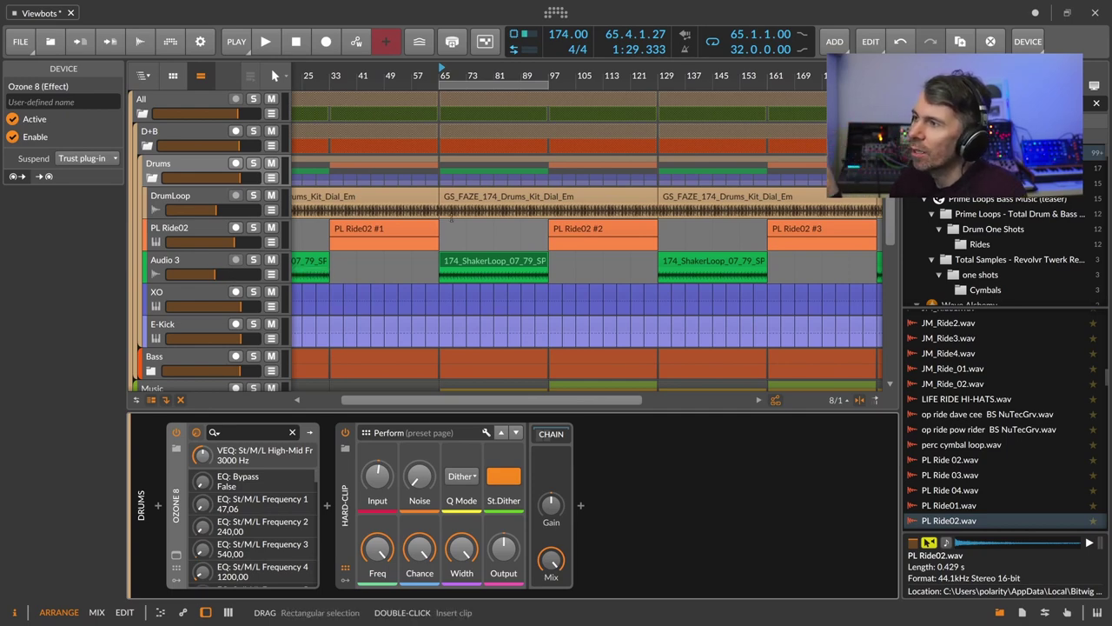
left_click(465, 197)
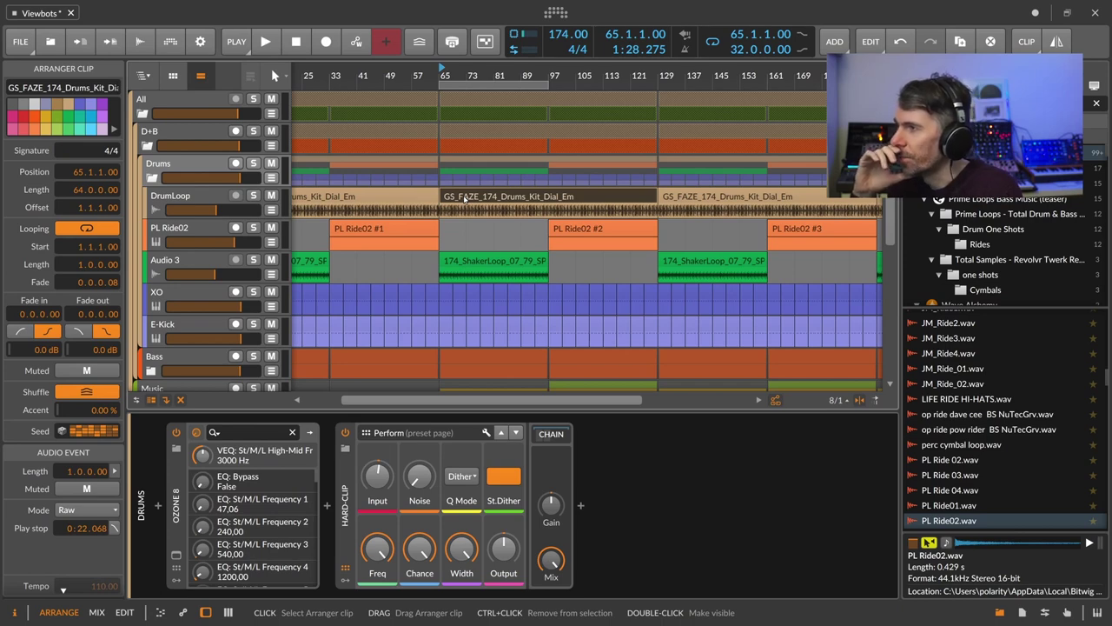
left_click(253, 291)
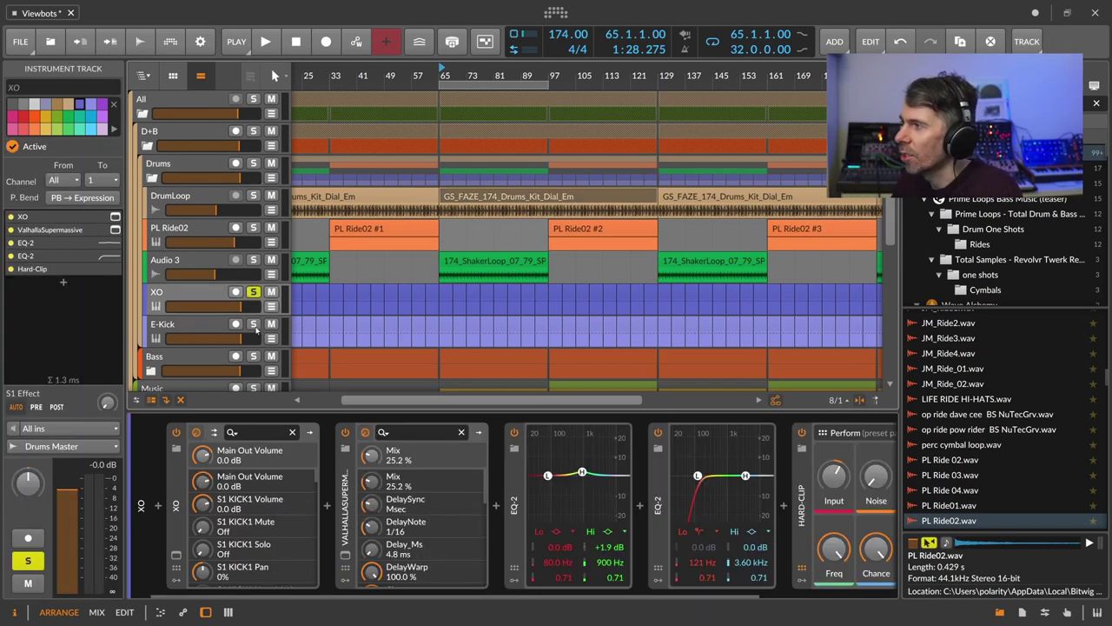
left_click(253, 324)
key("space")
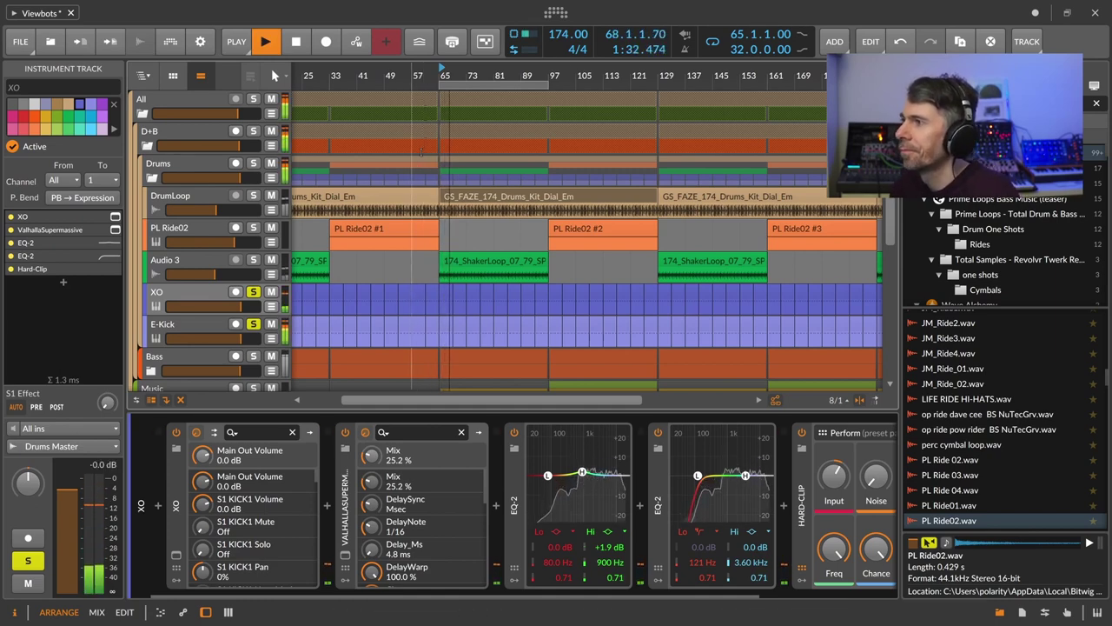
key("space")
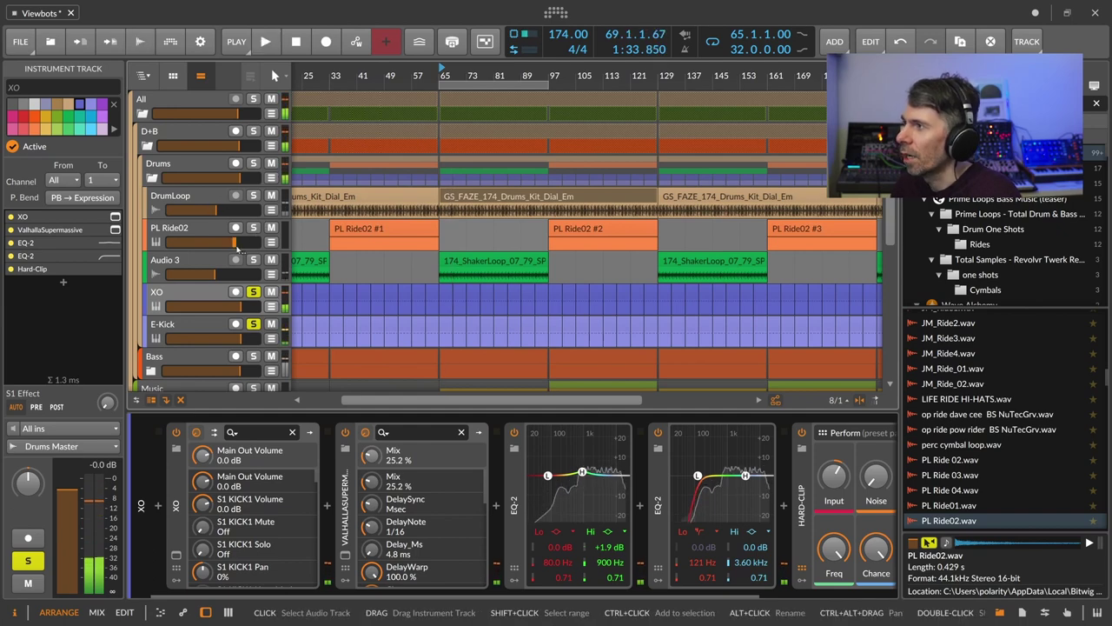
Unsolo XO and E-Kick, then solo the DrumLoop and Audio 3 shaker tracks and play them from bar 65
left_click(252, 292)
left_click(250, 325)
left_click(252, 324)
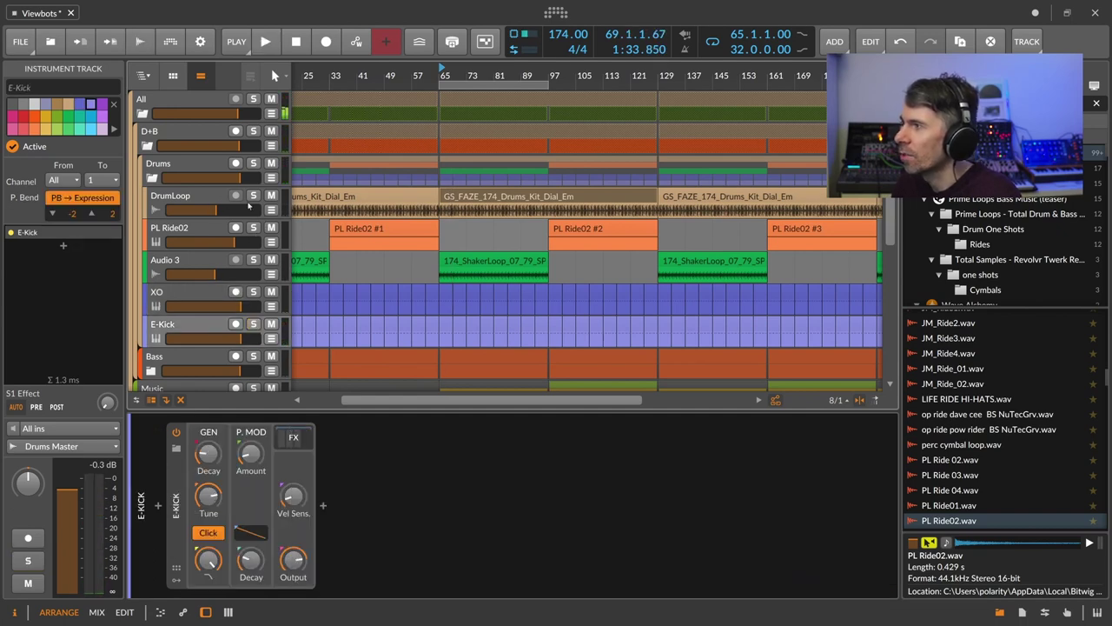
left_click(253, 195)
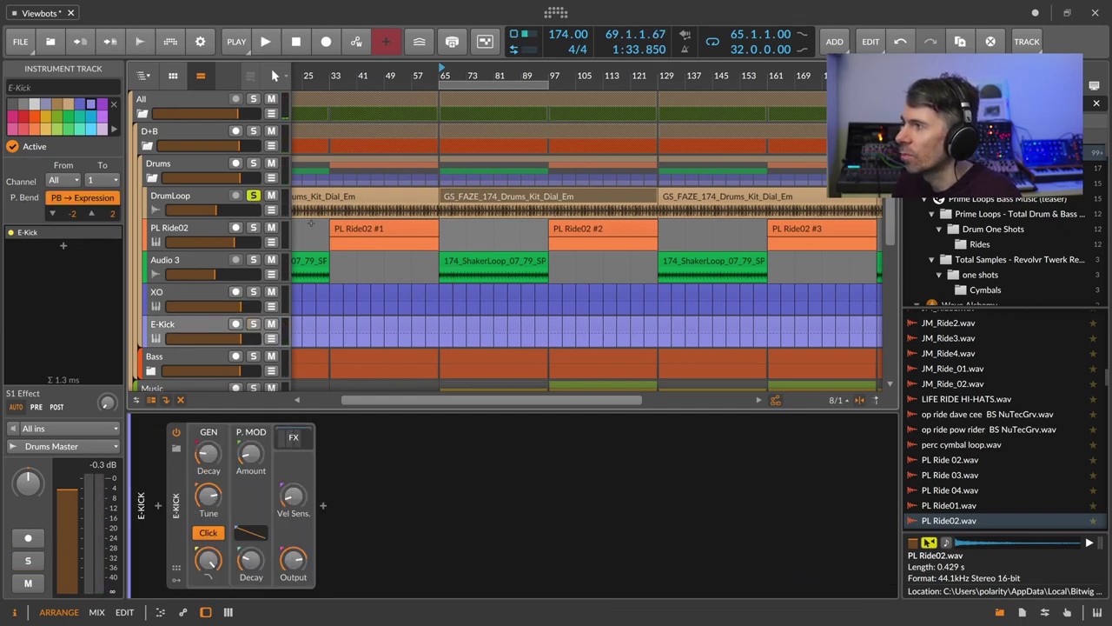
left_click(253, 259)
key("space")
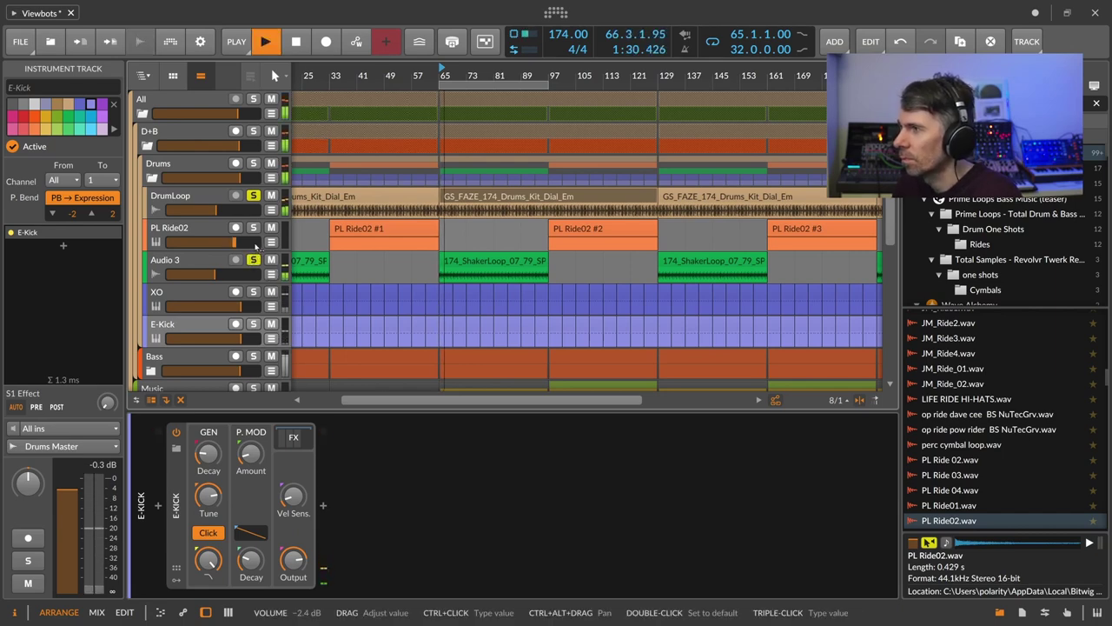
key("space")
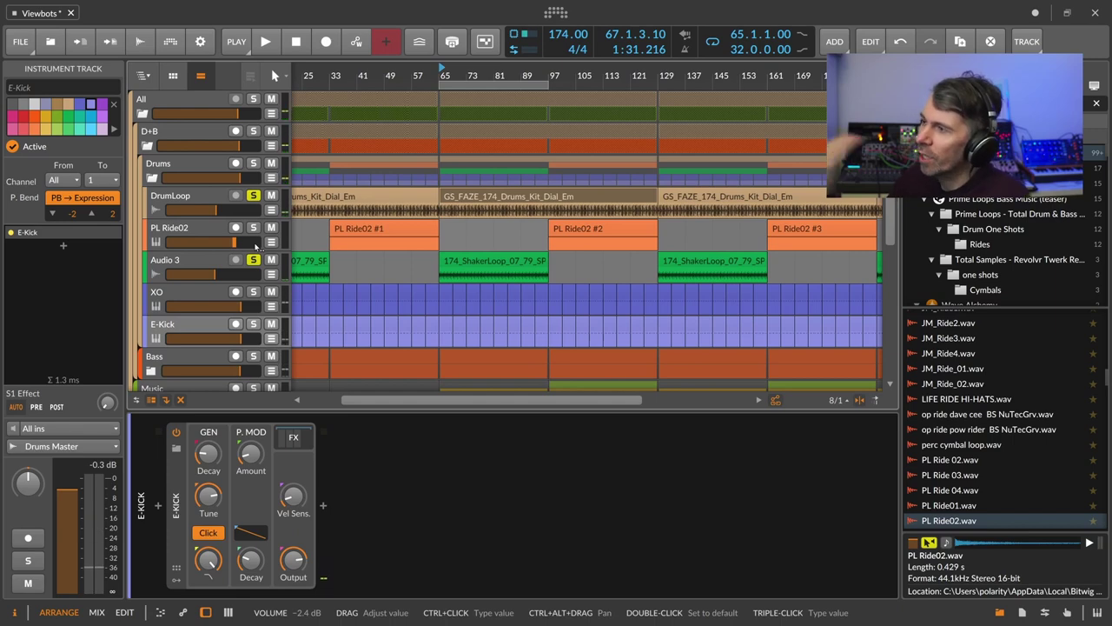
Move the shaker loop track directly below the DrumLoop track in the Drums group
left_click(198, 169)
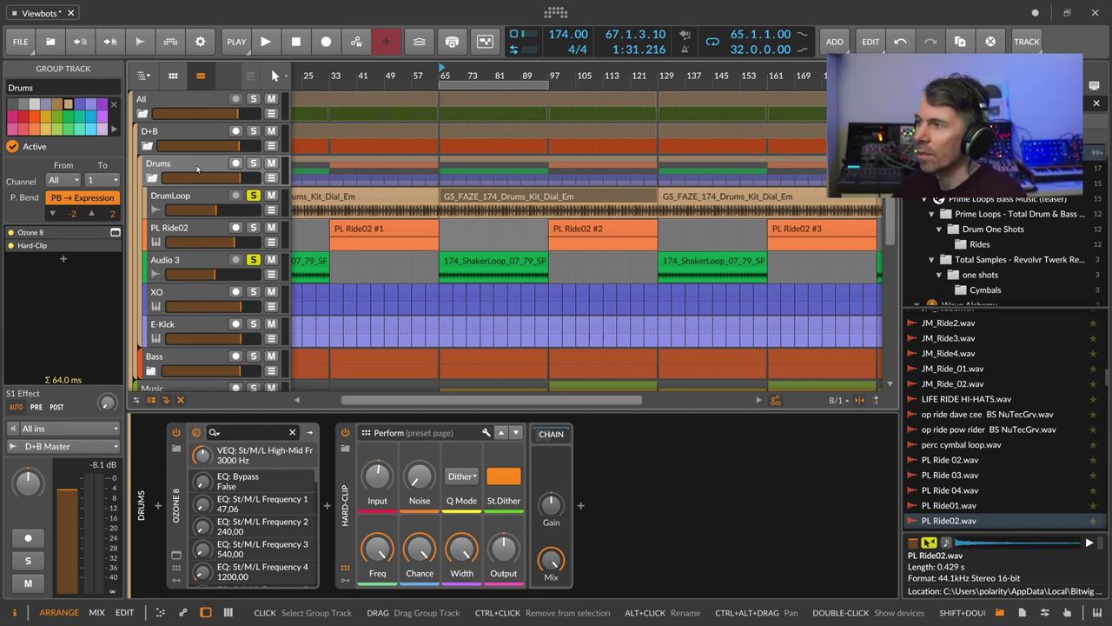
left_click(195, 197)
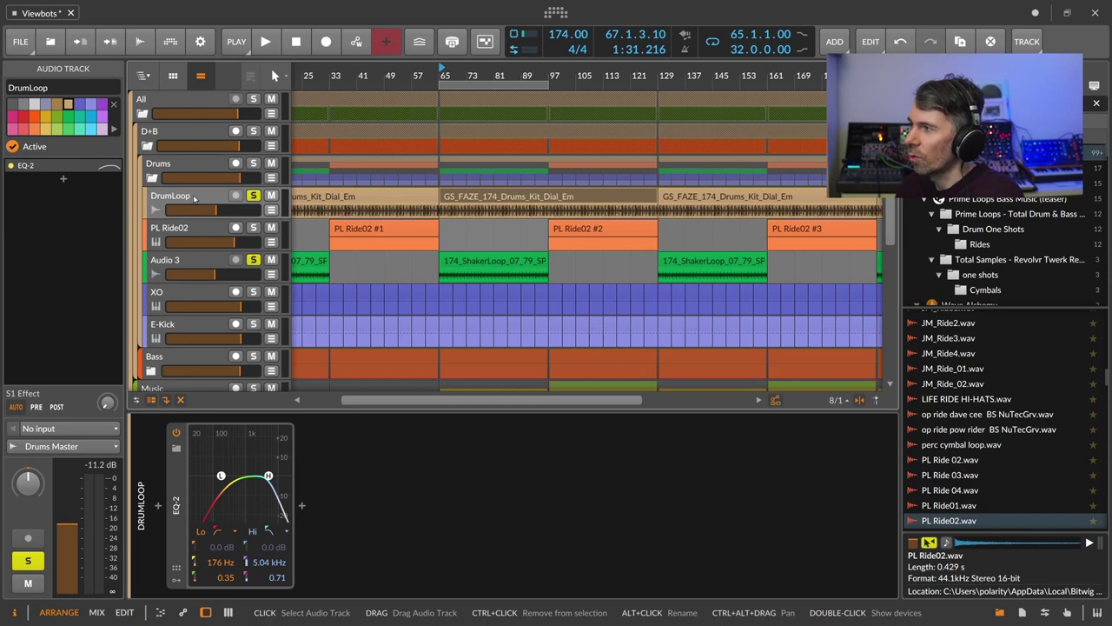
left_click_drag(202, 265, 202, 217)
left_click(200, 203)
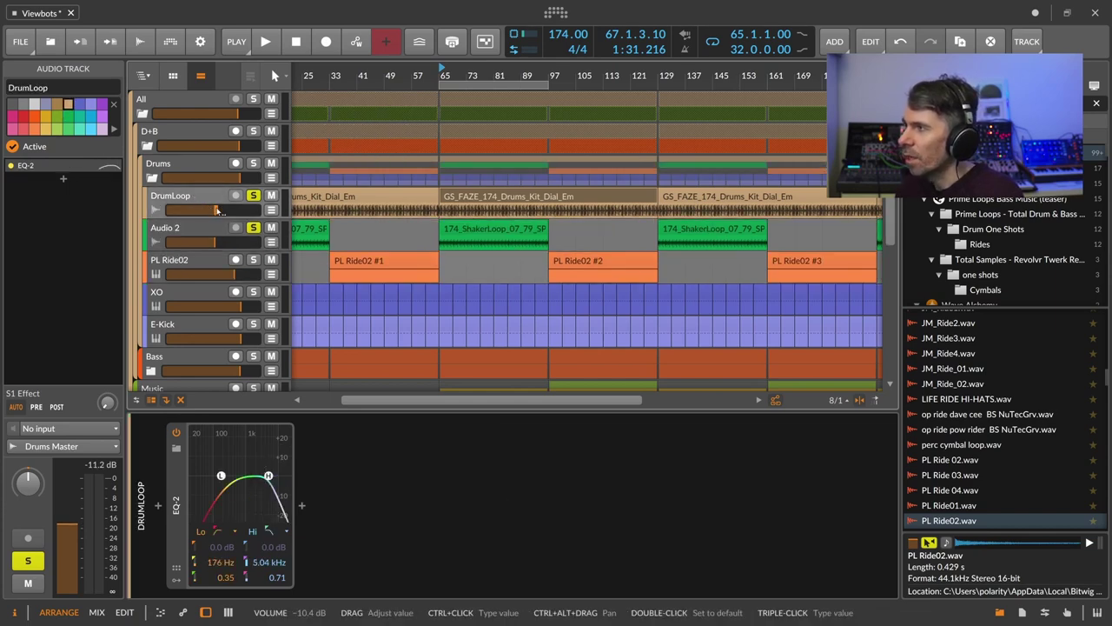
Set the volumes of the DrumLoop and shaker loop tracks to 0 dB
double_click(212, 209)
type("0")
key("Return")
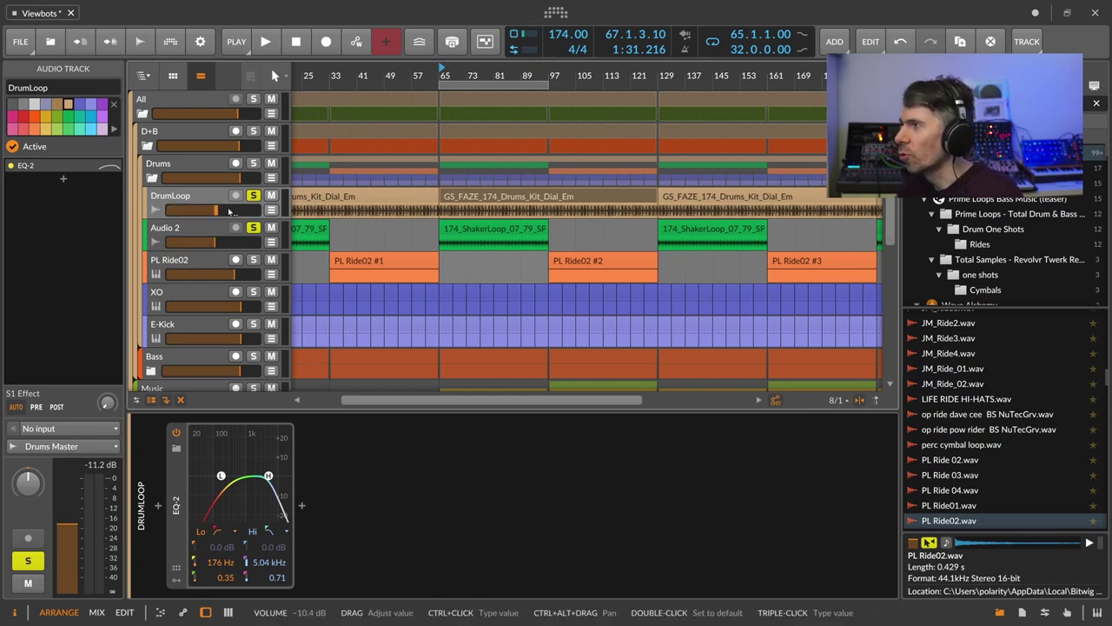
double_click(219, 242)
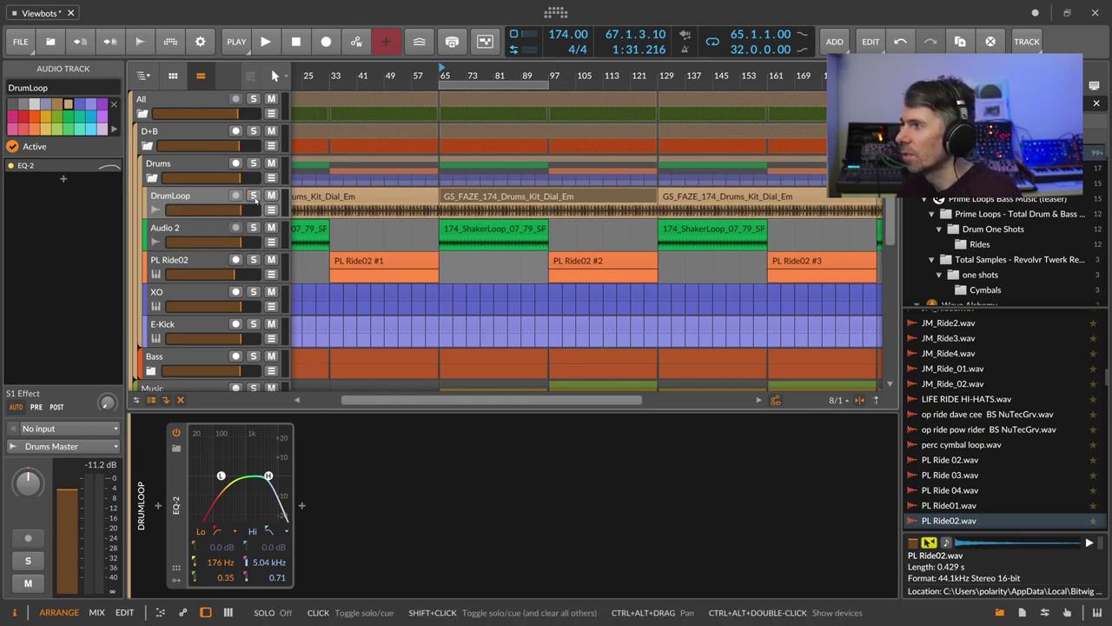
Play the DrumLoop, shaker loop, XO and E-Kick tracks together in solo
left_click(253, 292)
left_click(253, 324)
key("space")
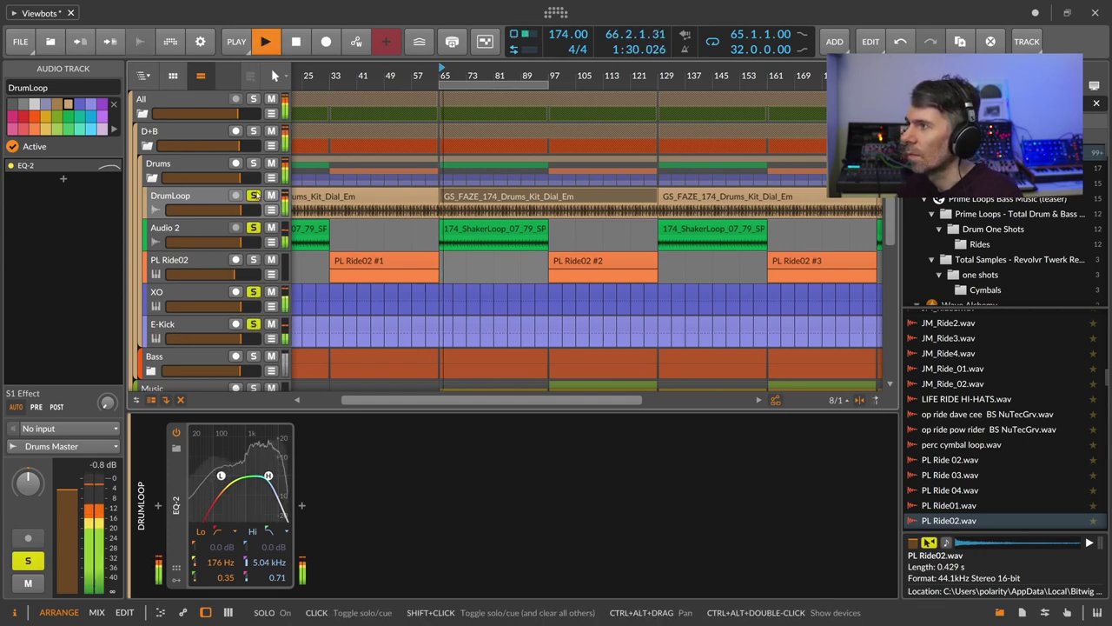
key("space")
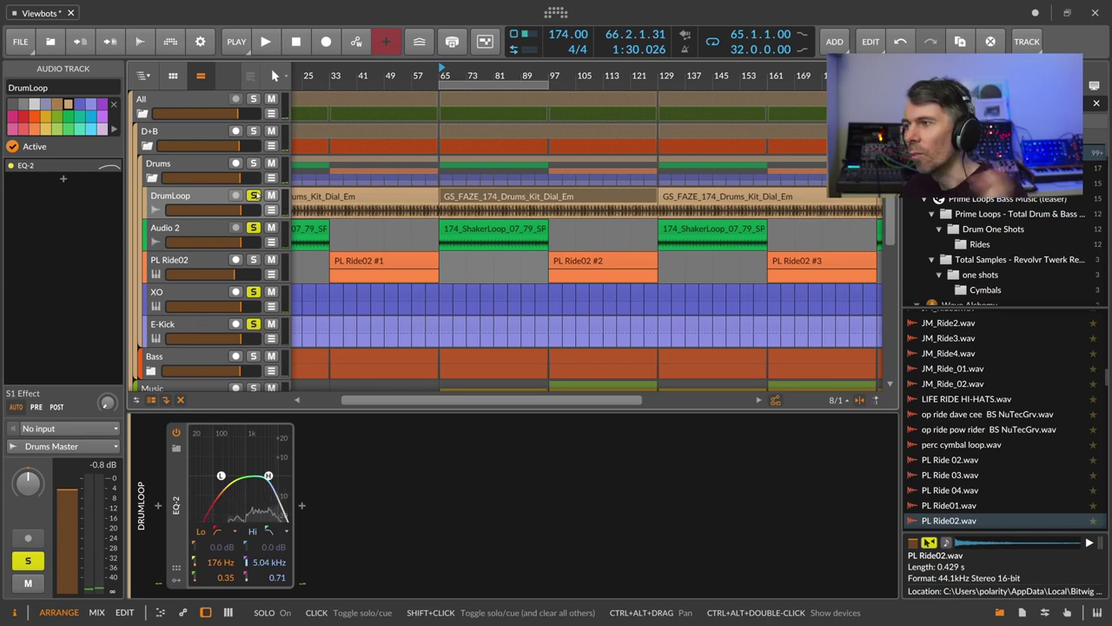
Set the volume of the DrumLoop and Audio 2 tracks together to -8 dB and play back the soloed drums
left_click(172, 229)
left_click(172, 198)
left_click(169, 228, "shift")
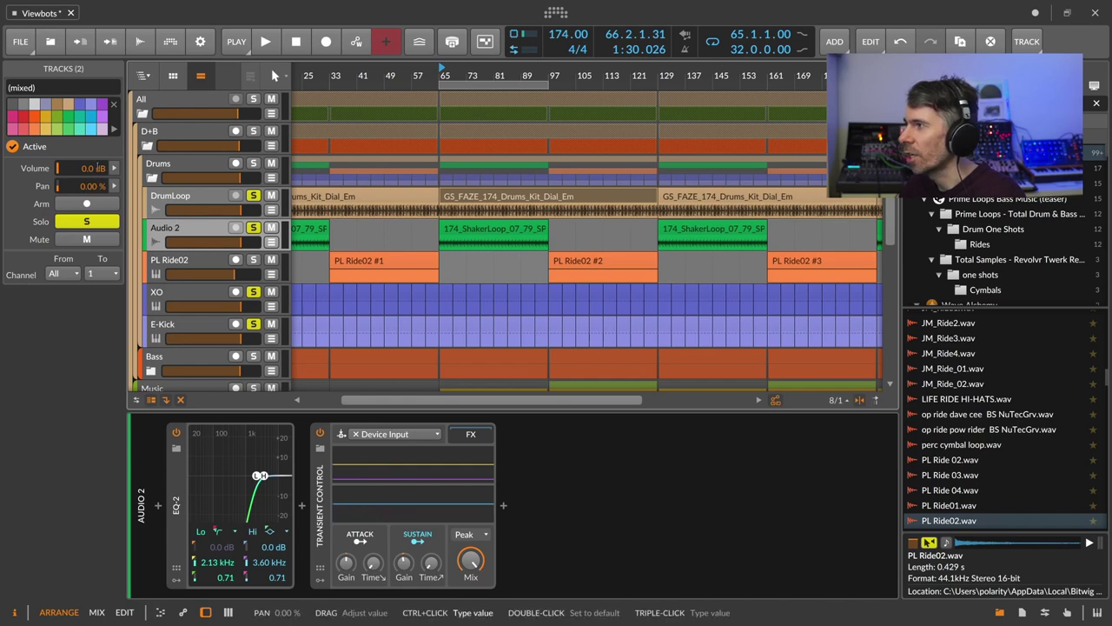
left_click(97, 167, "ctrl")
type("-8")
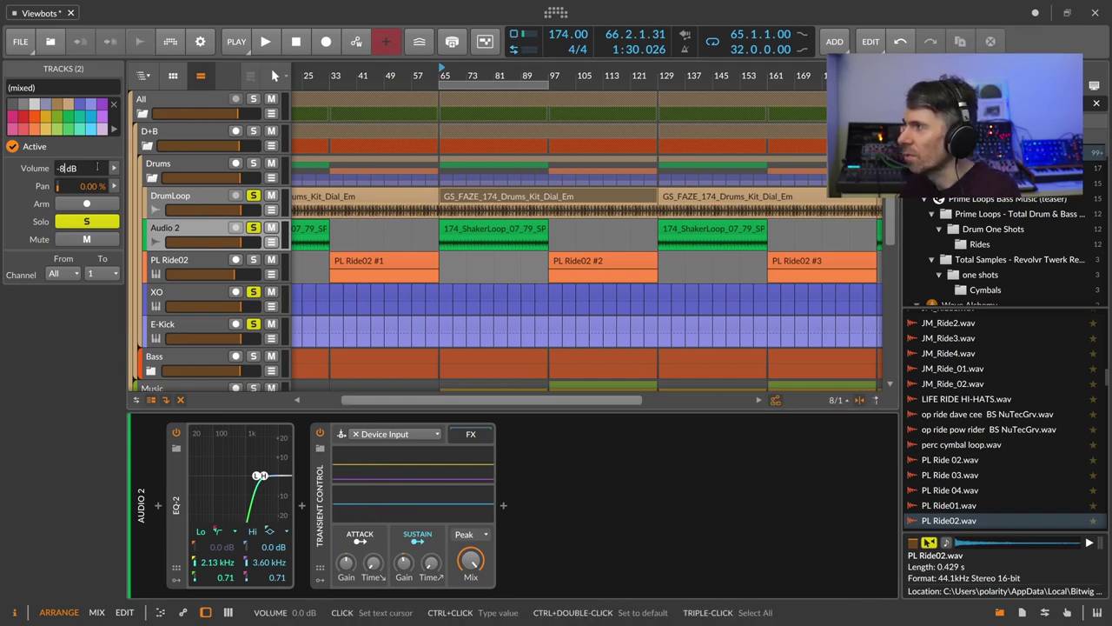
type("-8 dB")
key("Return")
key("space")
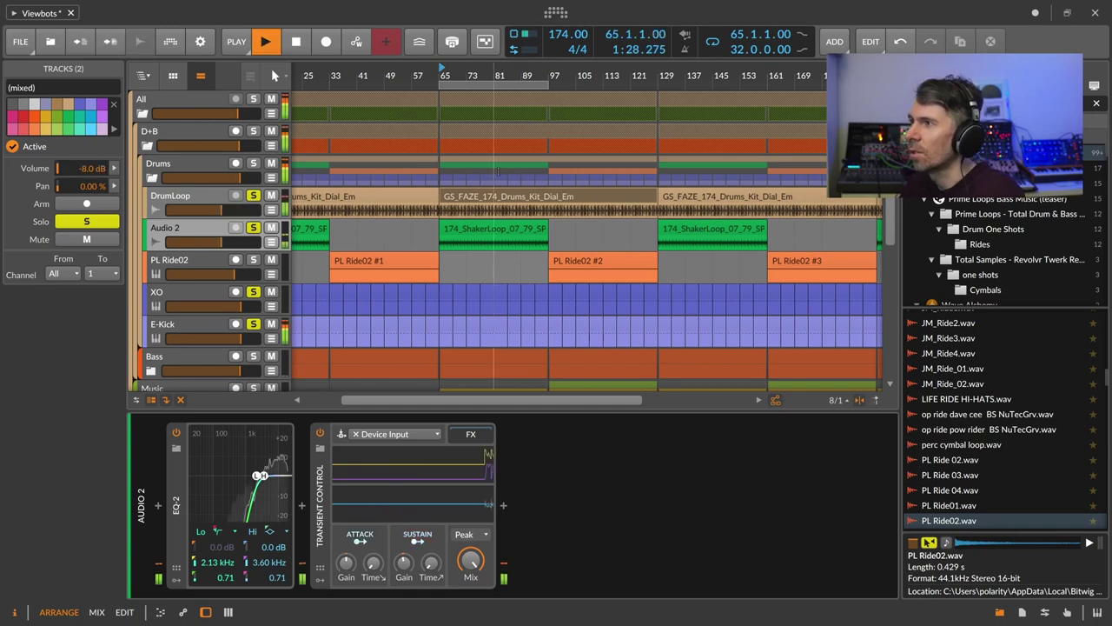
key("space")
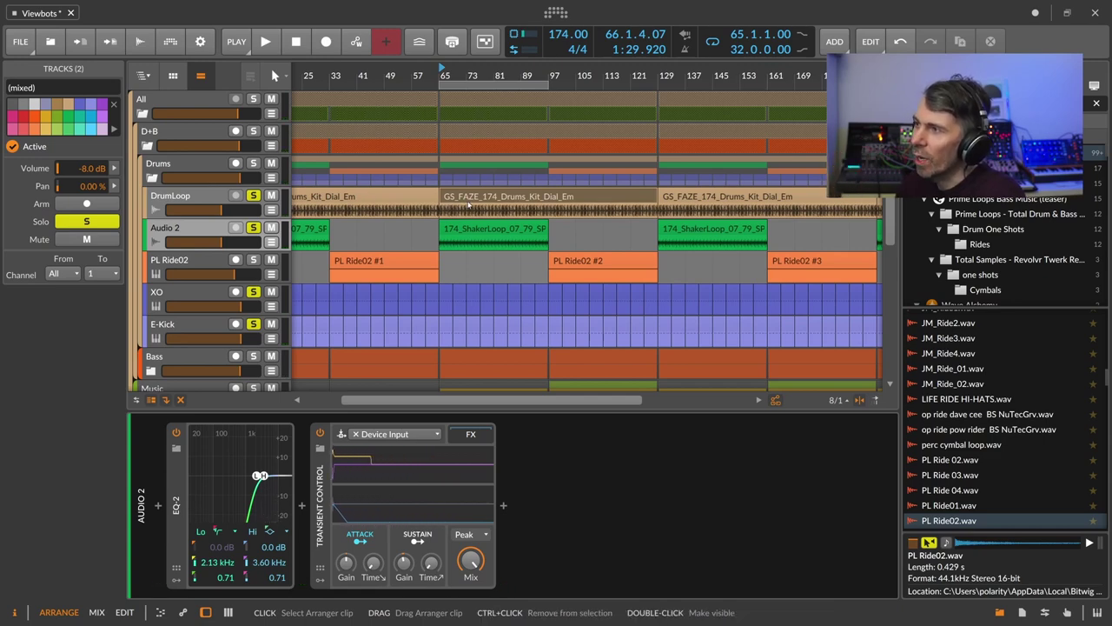
key("space")
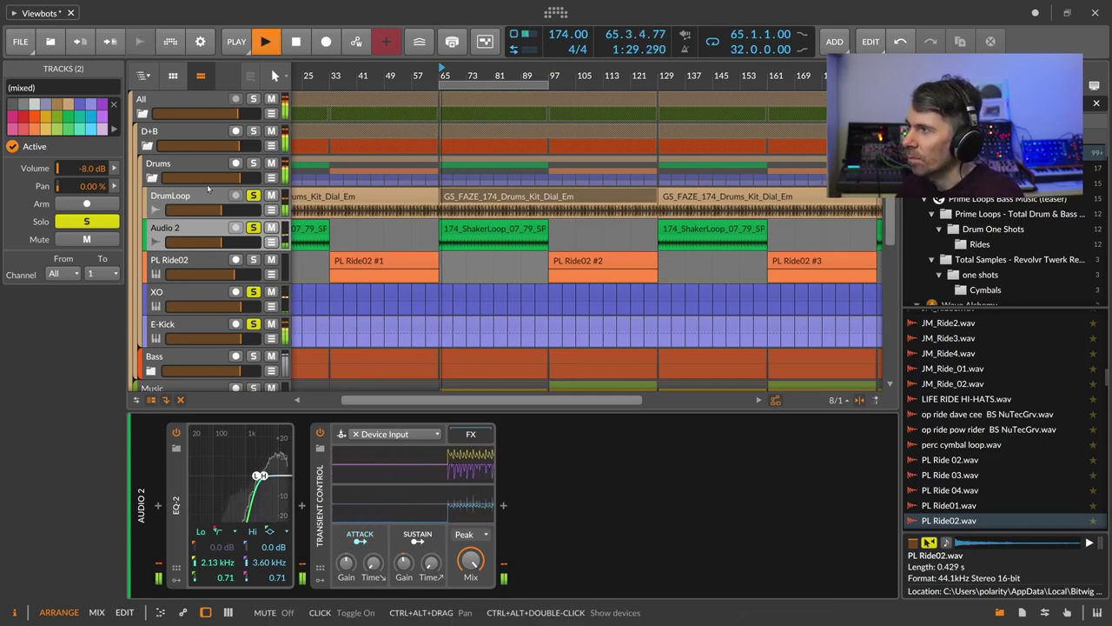
key("space")
Insert a Transient Control device before Ozone 8 in the Drums group's device chain
left_click(206, 185)
left_click(159, 510)
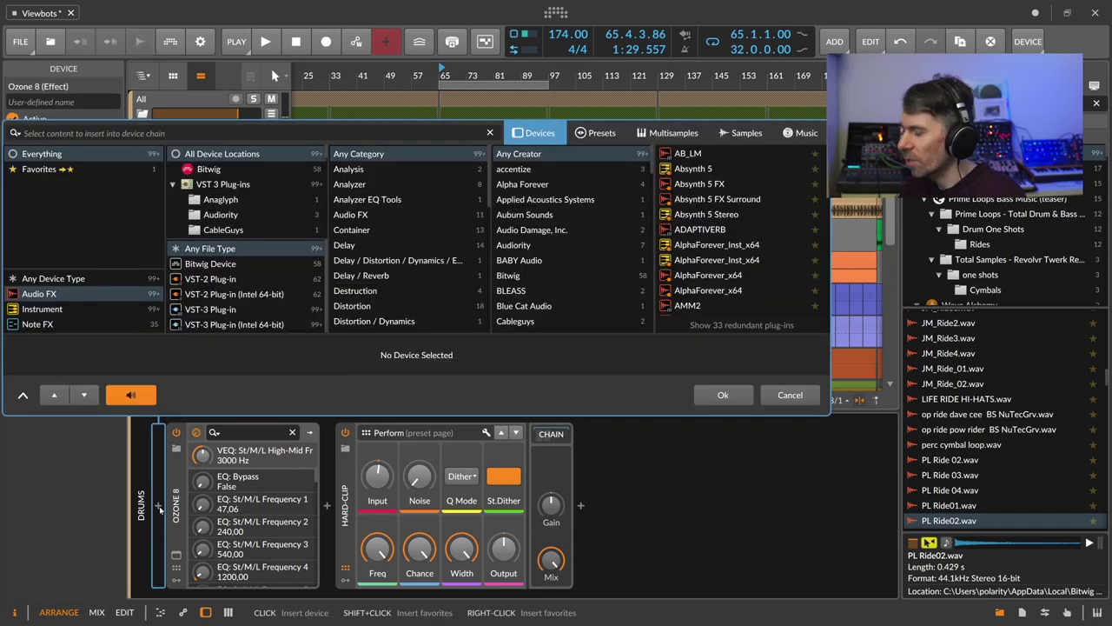
type("tra")
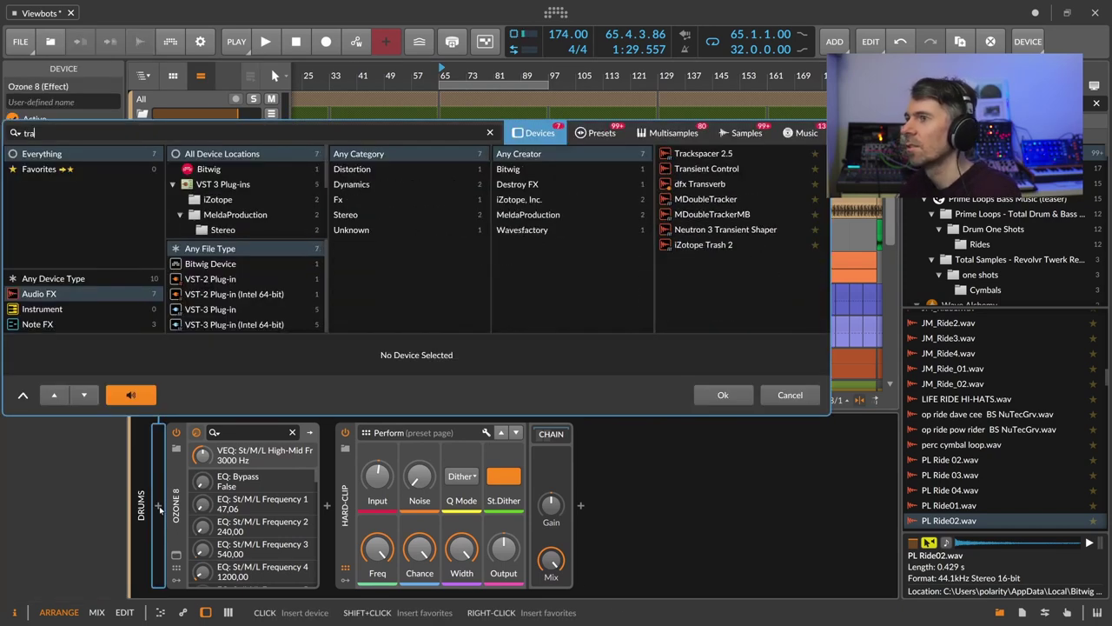
key("Down")
key("Down")
key("Return")
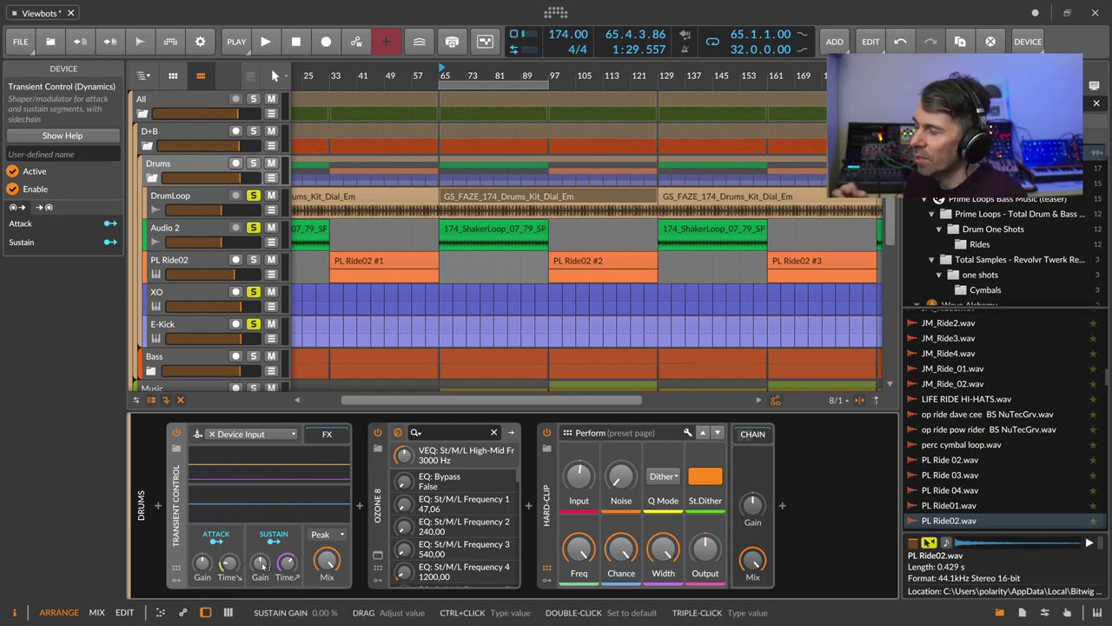
Raise the sustain gain of the Drums group's Transient Control to about 125 % during playback
mouse_move(264, 567)
left_mouse_down()
mouse_move(264, 543)
mouse_move(262, 570)
left_mouse_up()
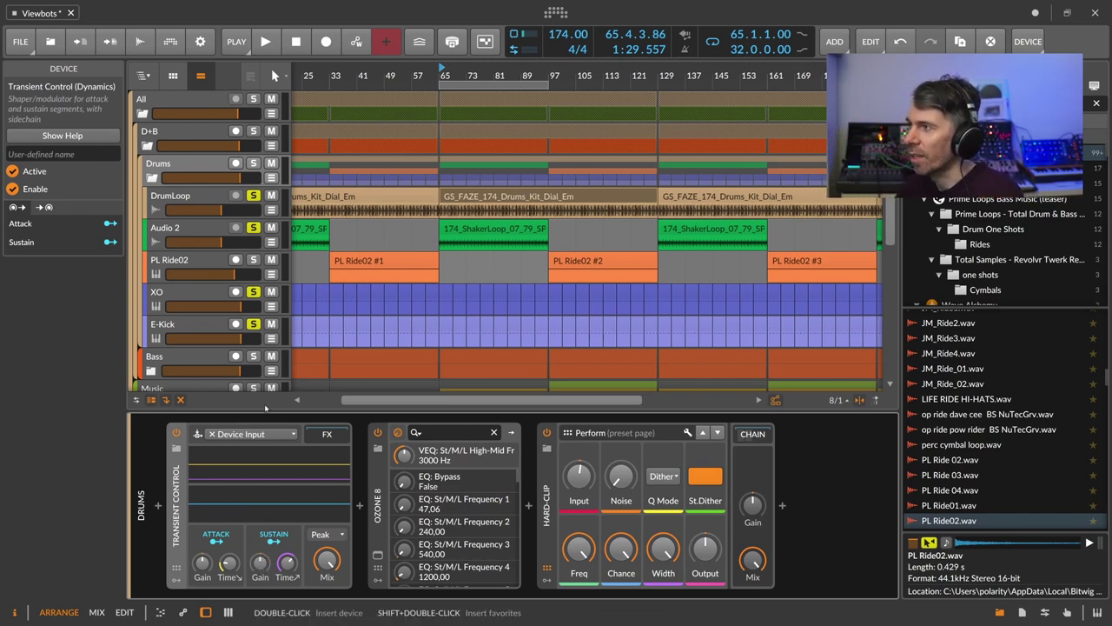
key("space")
left_click_drag(262, 563, 263, 515)
key("space")
Unsolo the E-Kick, XO, Audio 2 and DrumLoop tracks and play the full mix with the Drums group selected
left_click(254, 325)
left_click(254, 292)
left_click(254, 228)
left_click(254, 196)
left_click(211, 163)
key("space")
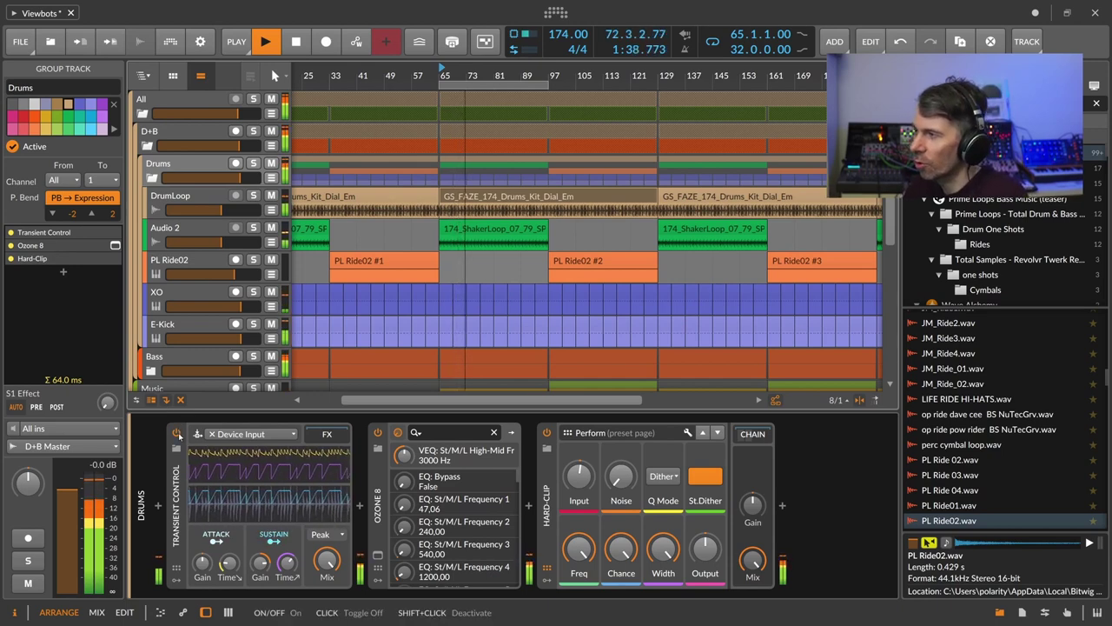
Compare the drums with Transient Control bypassed and enabled, then lower its sustain gain to about 73 %
left_click(177, 434)
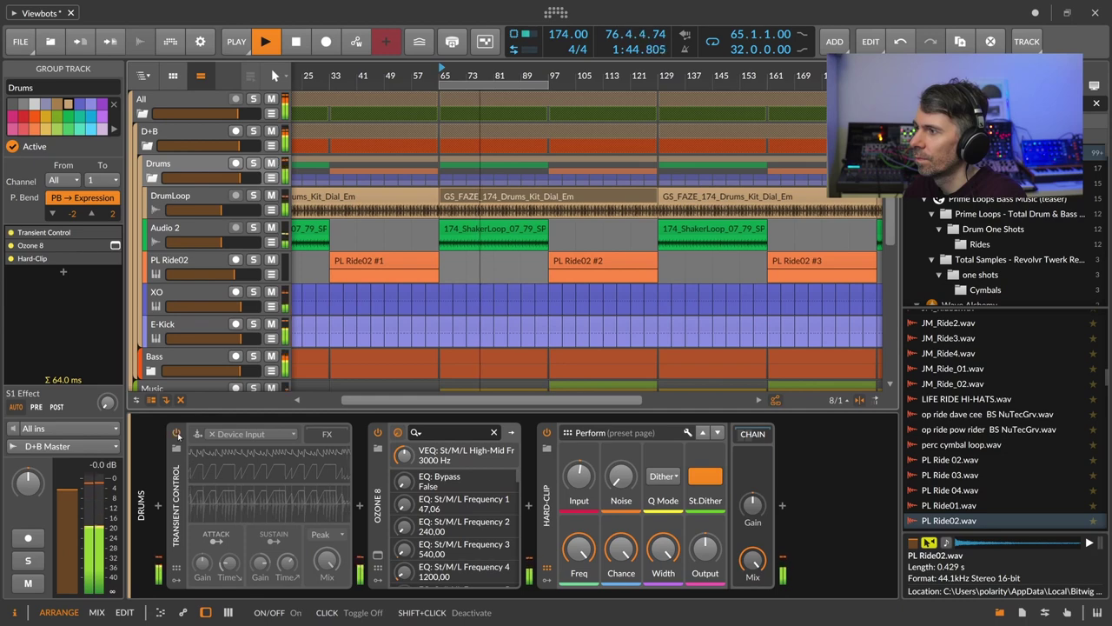
left_click(177, 435)
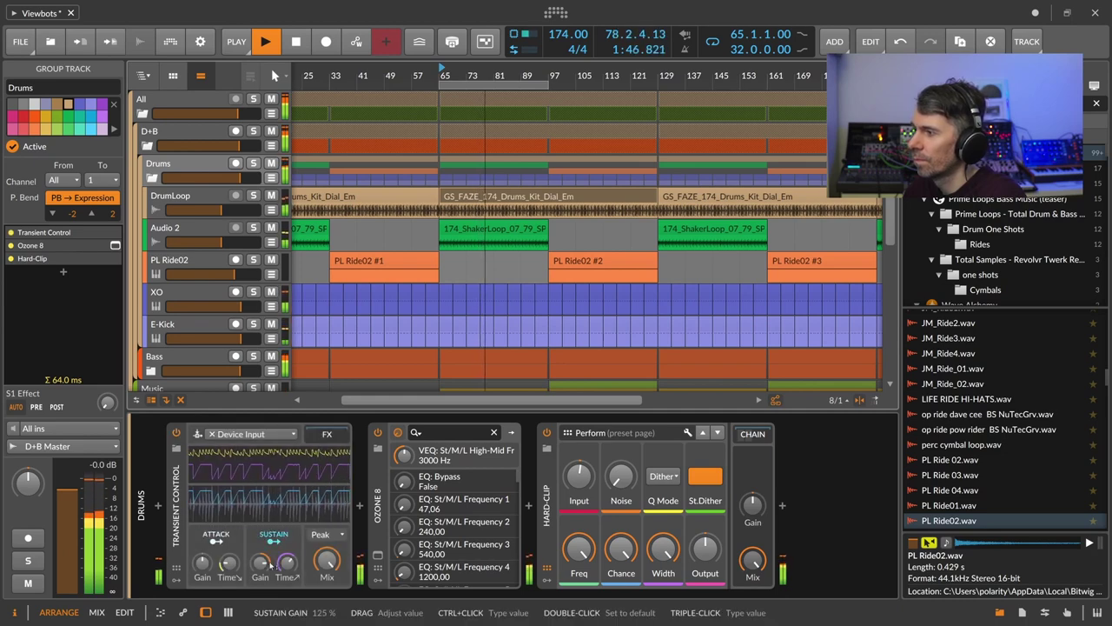
left_click_drag(260, 564, 260, 565)
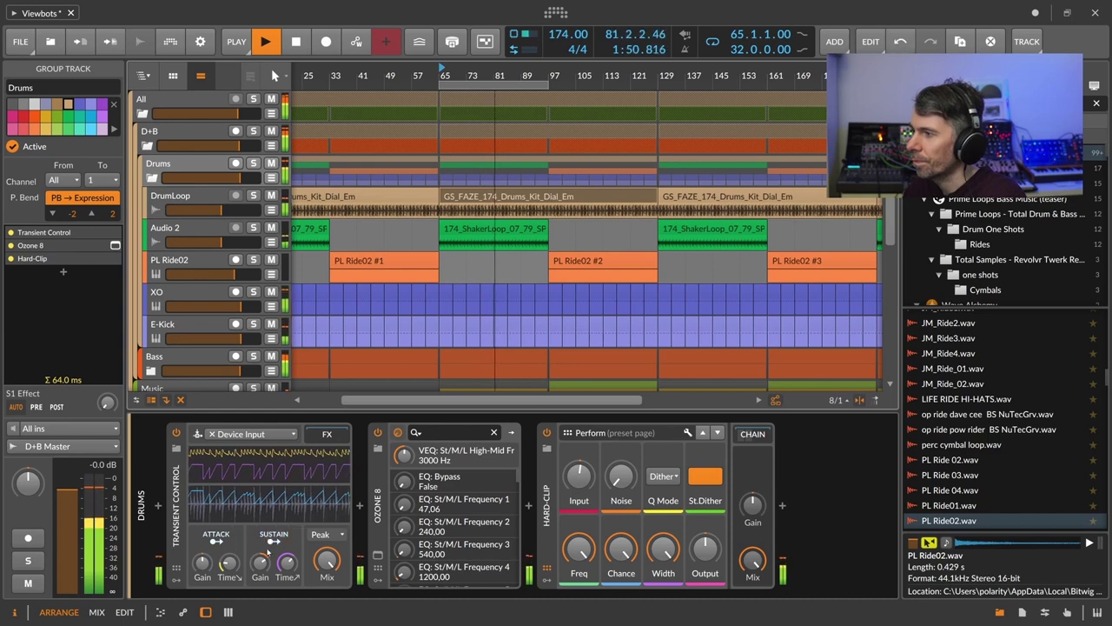
key("space")
Freeze the Transient Control's waveform display, examine the drum and shaker clips and the sustain settings, and unfreeze the display
left_click(263, 509)
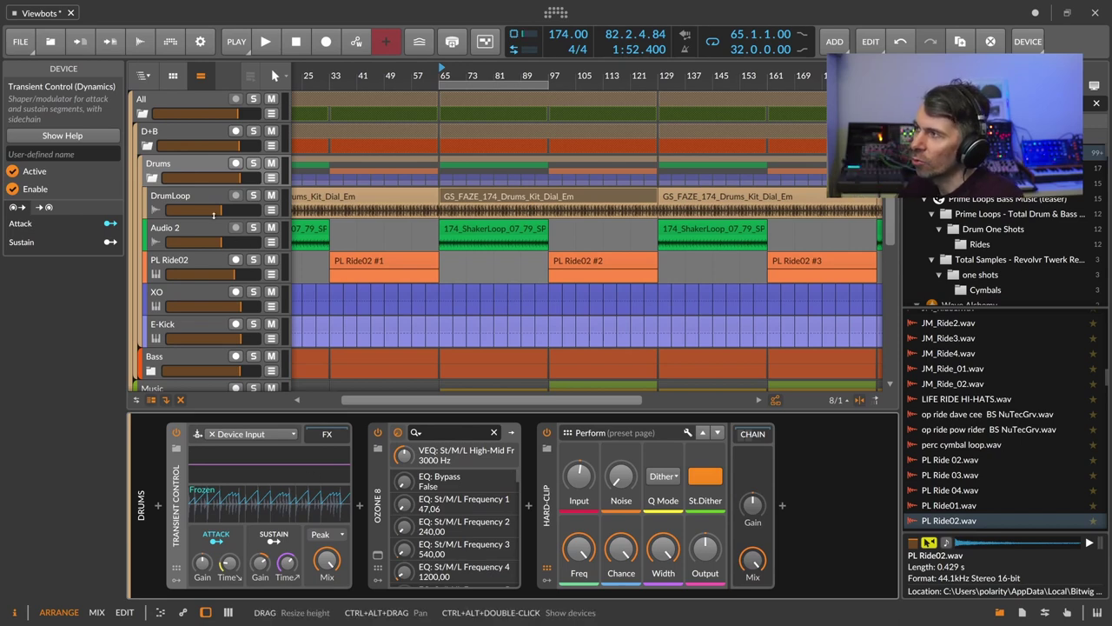
left_click(195, 169)
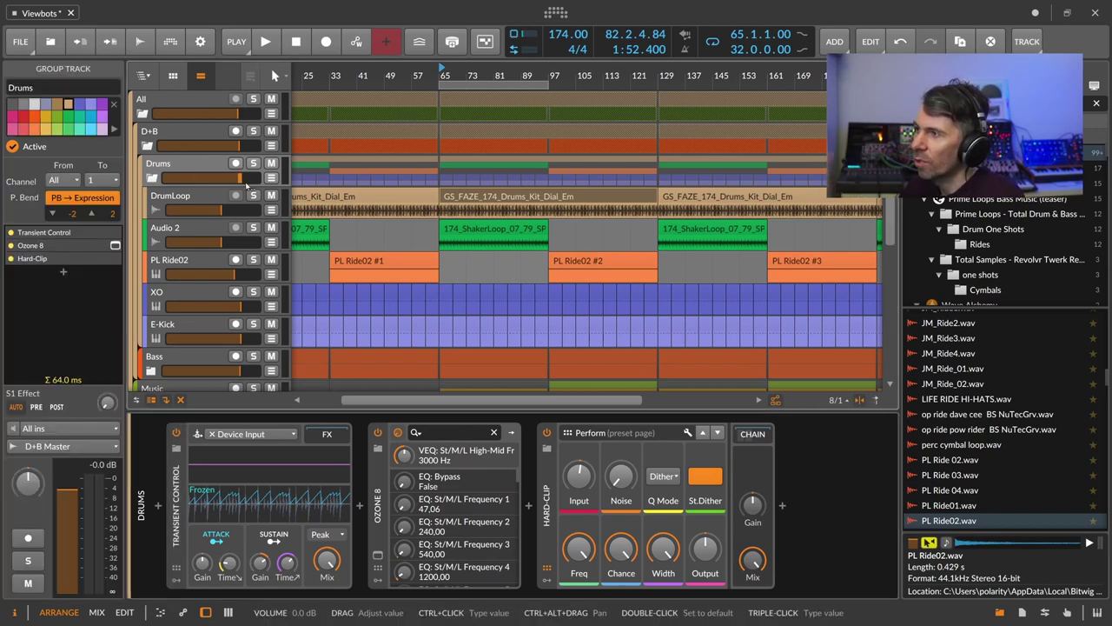
left_click(442, 241)
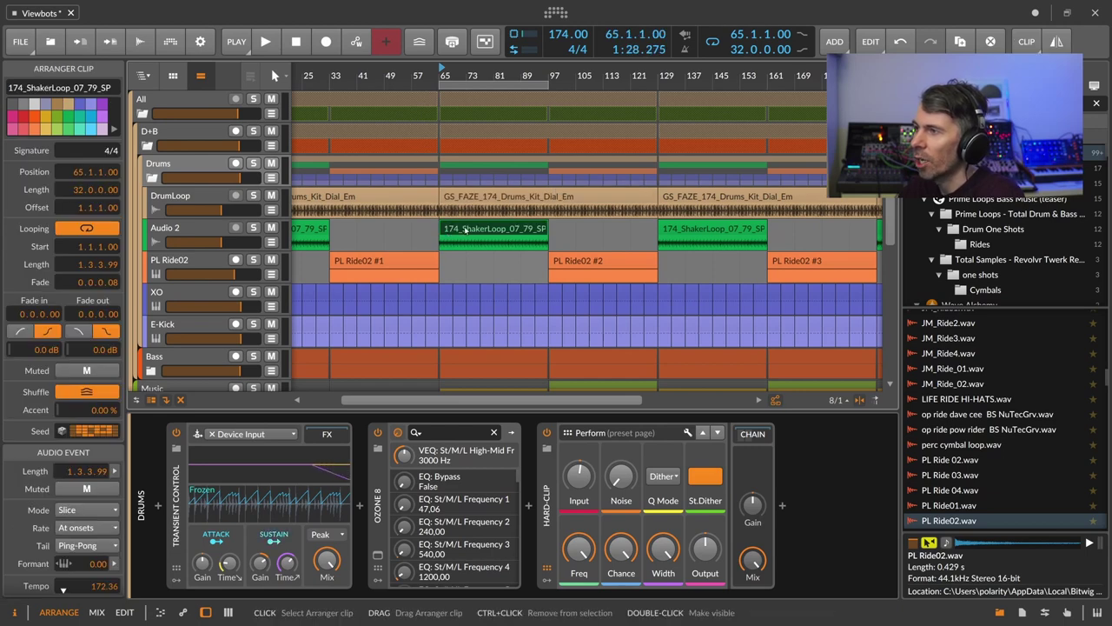
left_click(482, 201)
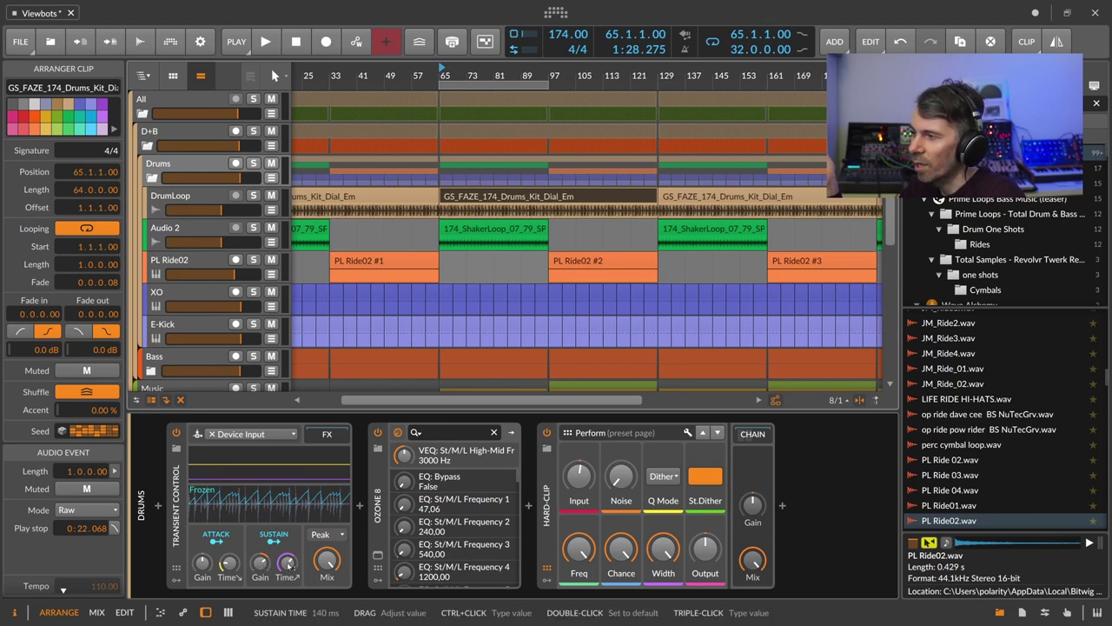
left_click_drag(288, 566, 289, 563)
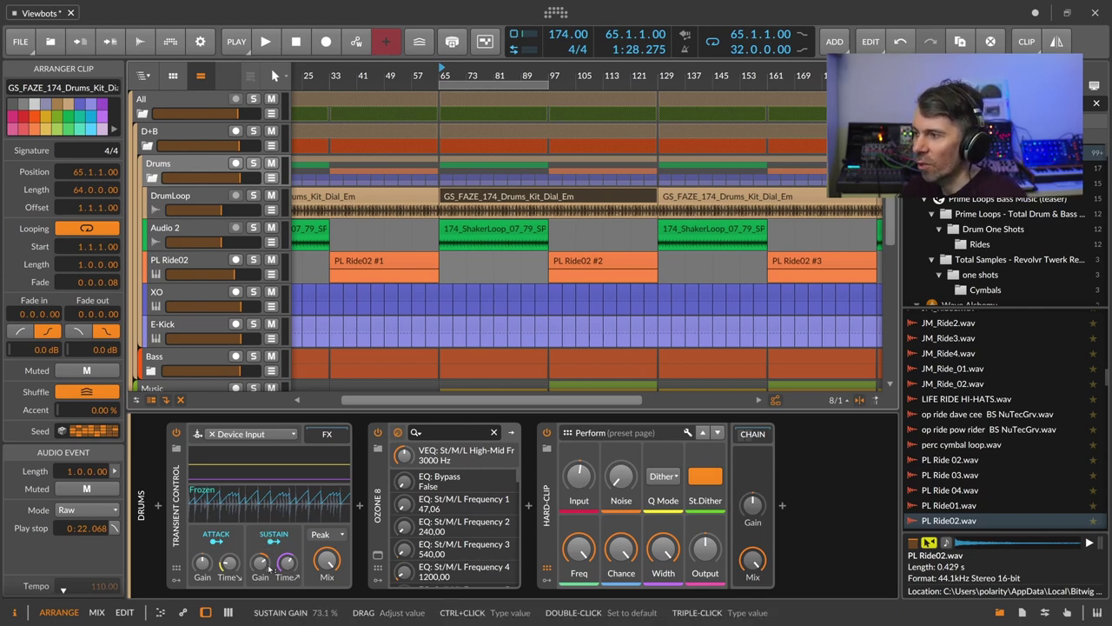
left_click(242, 512)
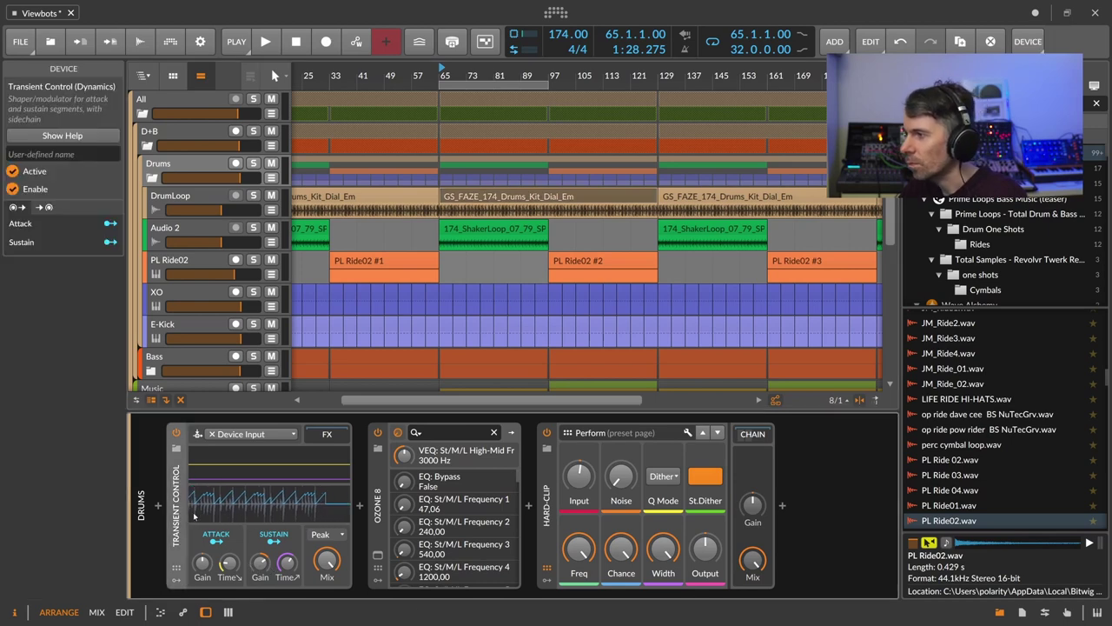
Create a new project and delete its Audio 2 track
left_click(20, 40)
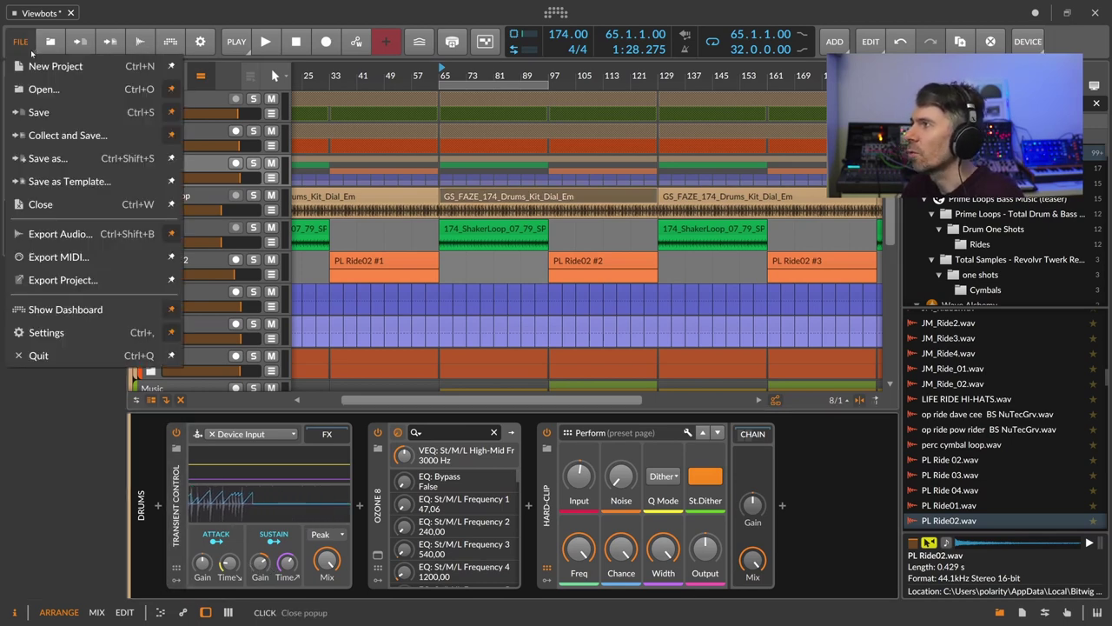
left_click(109, 44)
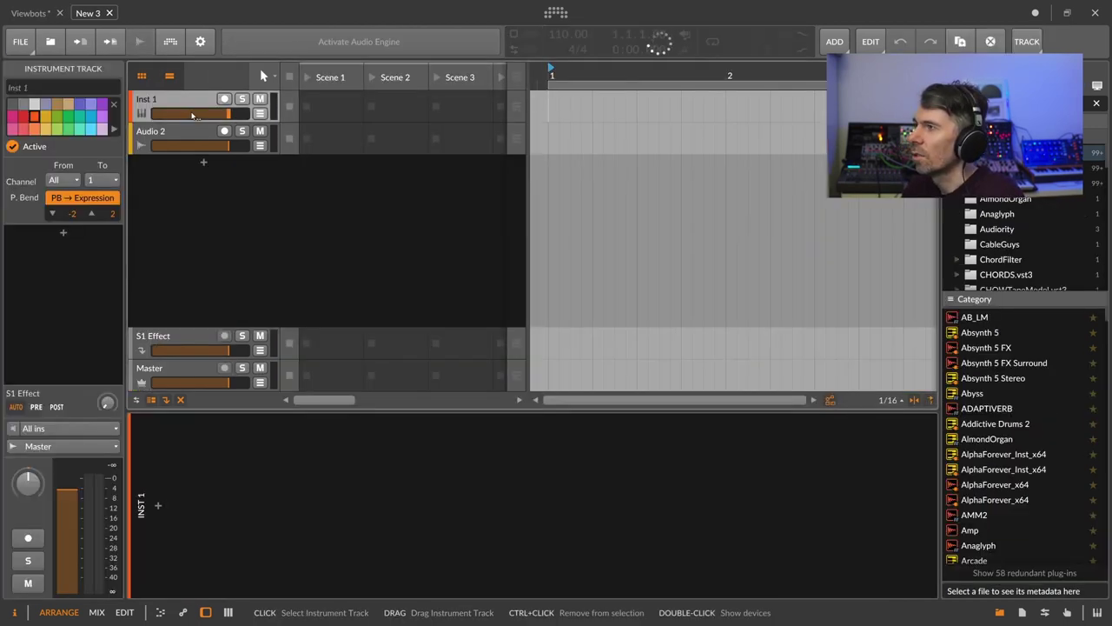
left_click(188, 135)
key("Delete")
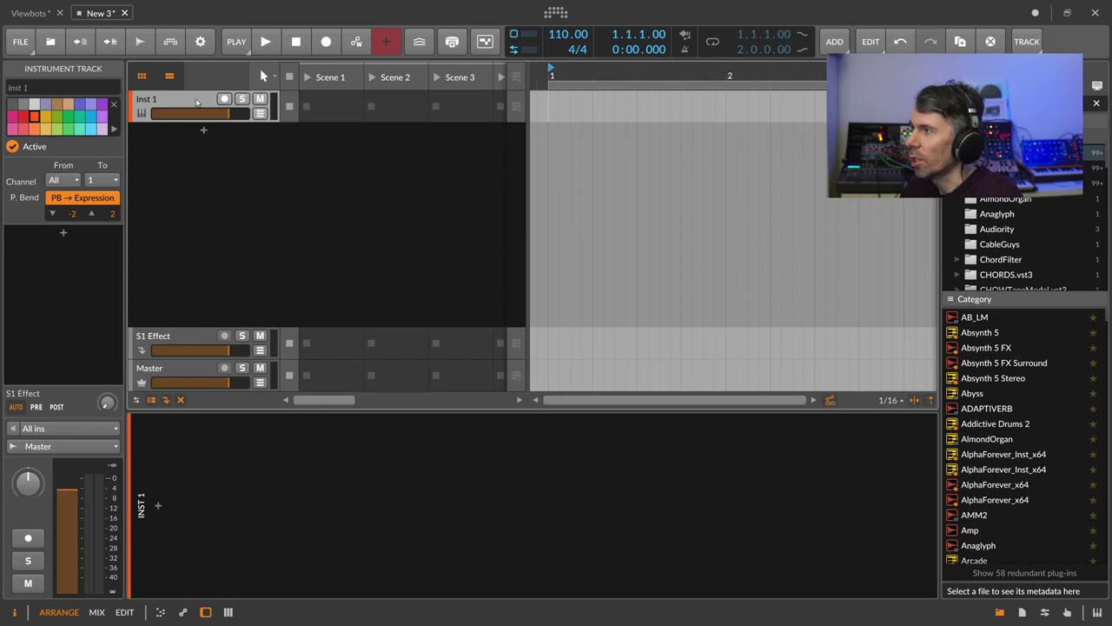
Insert the E-Kick instrument on the Inst 1 track
left_click(159, 515)
type("kick")
left_click(541, 134)
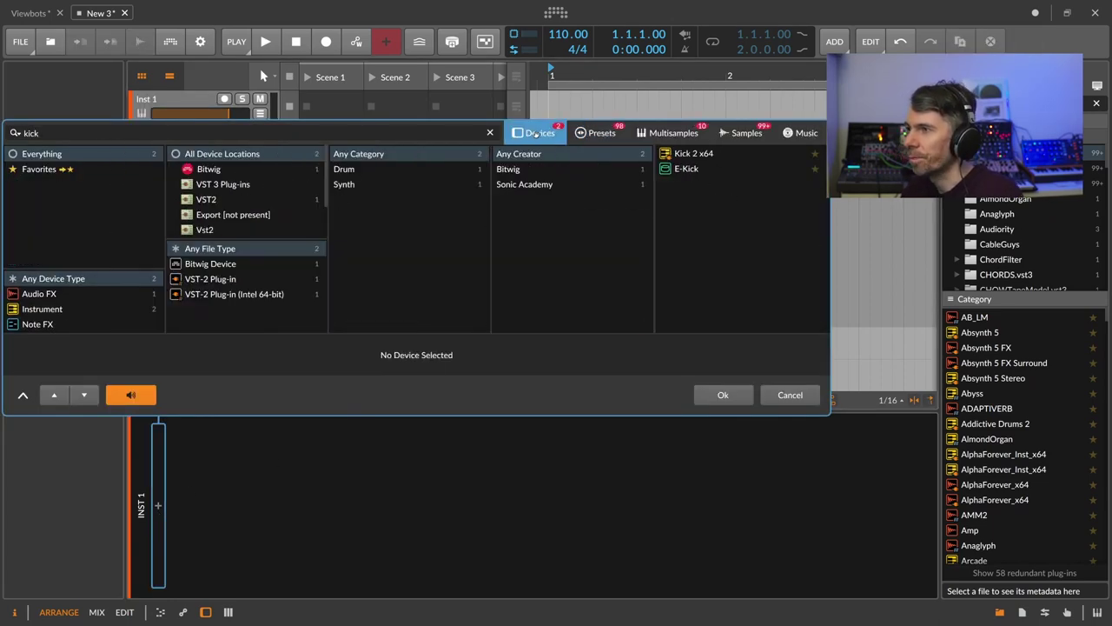
double_click(688, 169)
Create a Scene 1 clip on the E-Kick track with a sixteenth B0 note at its start and shorten the loop to one beat
double_click(318, 105)
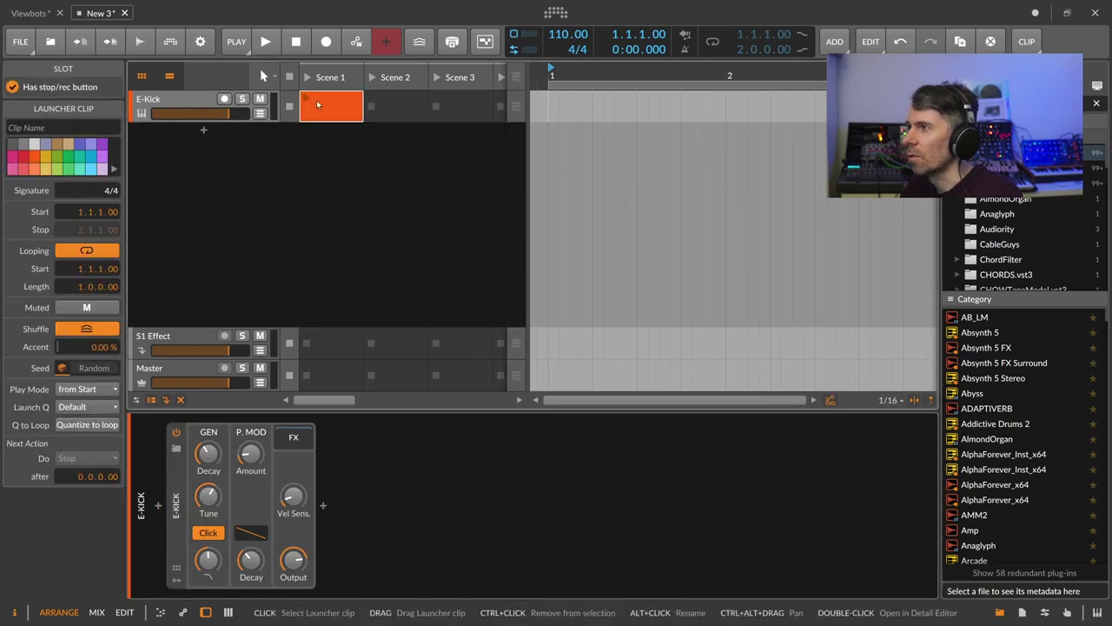
double_click(262, 535)
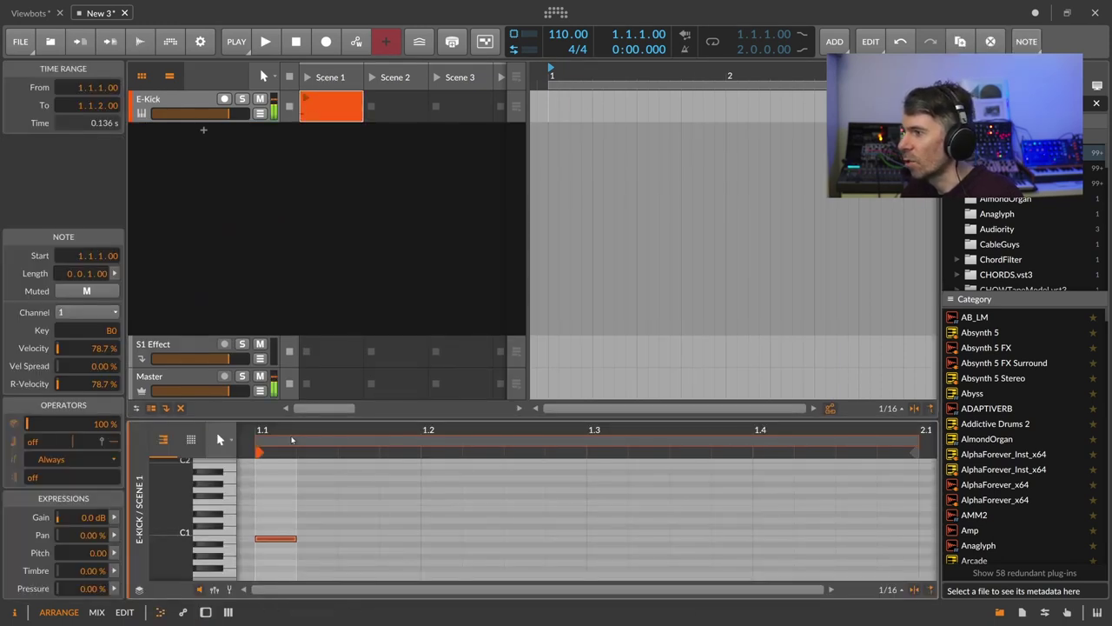
left_click_drag(540, 441, 351, 440)
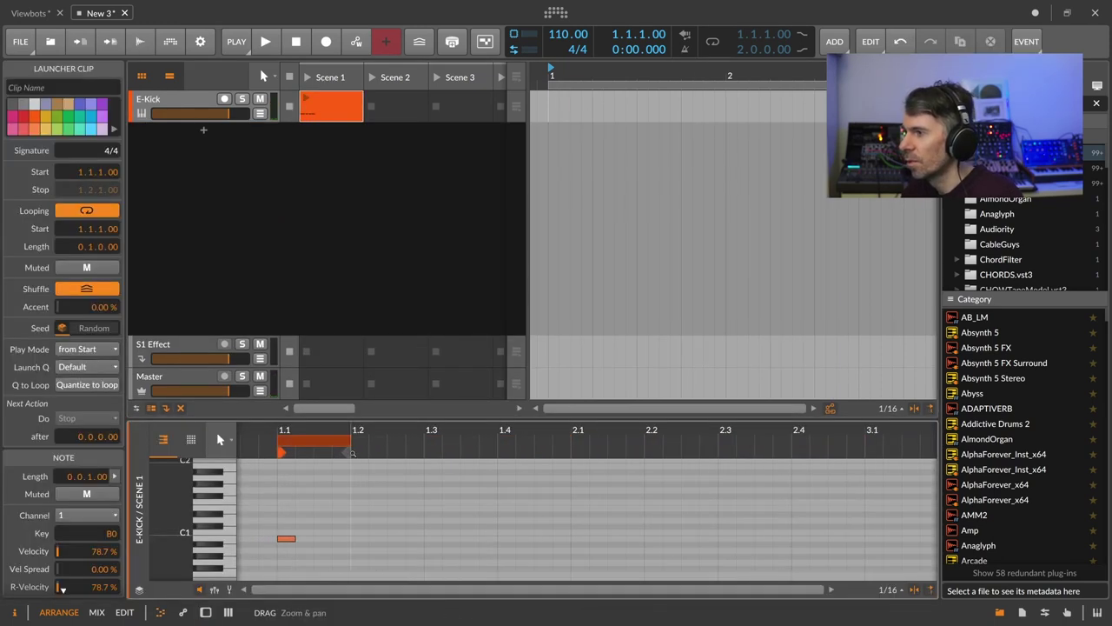
Launch the E-Kick clip, show the track's devices and set the project tempo to 140 BPM
left_click(306, 98)
double_click(182, 99)
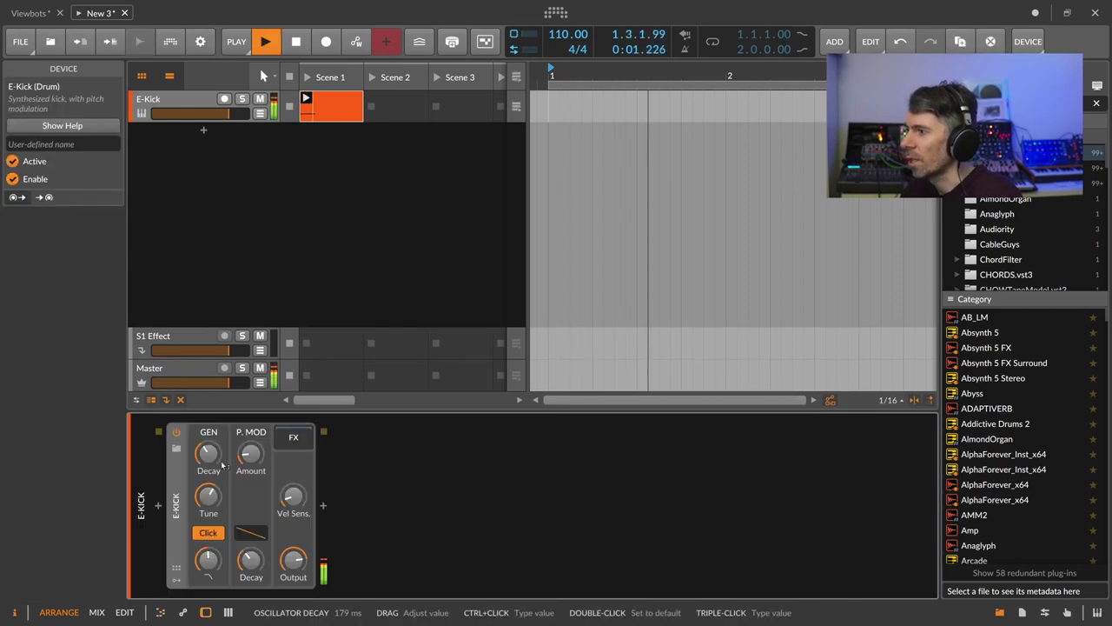
double_click(569, 36)
type("140")
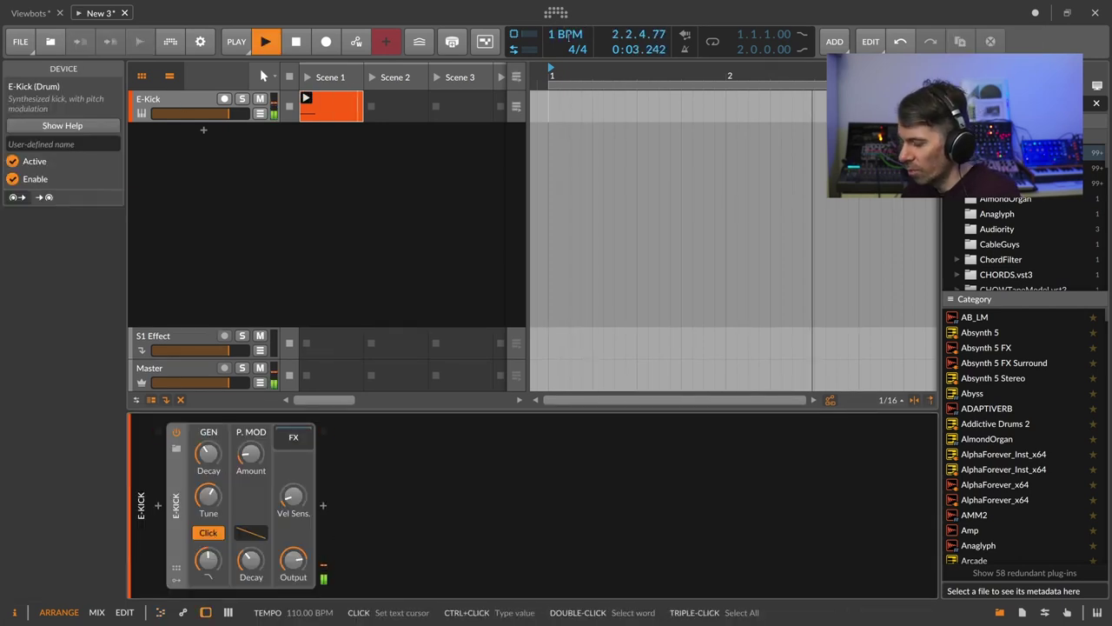
key("Return")
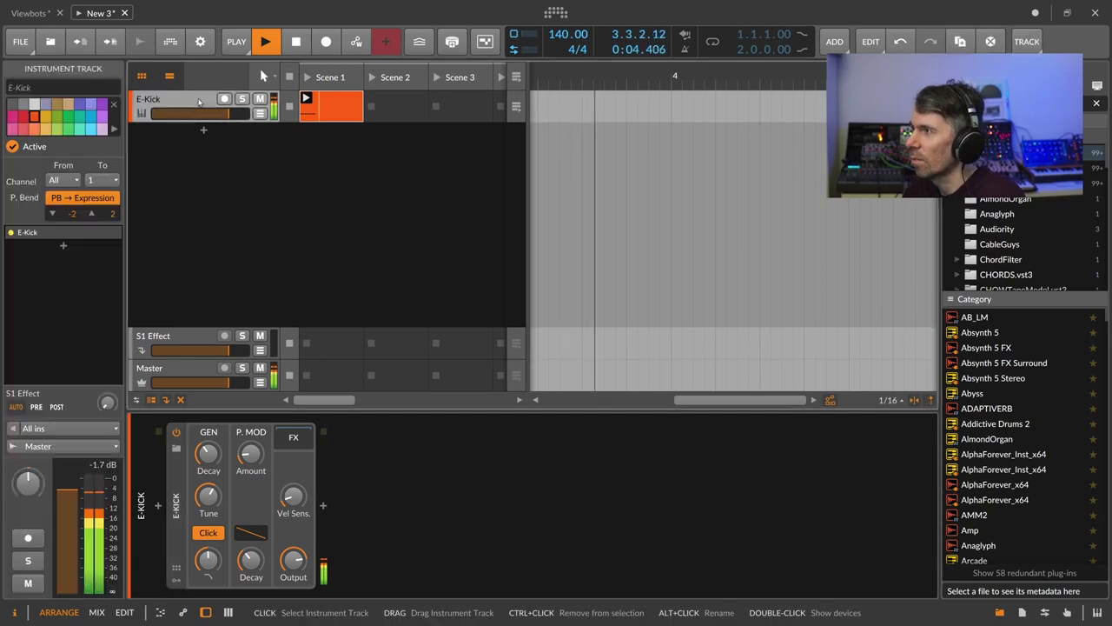
Add a Multiband FX-2 device after the E-Kick
left_click(323, 505)
type("fx")
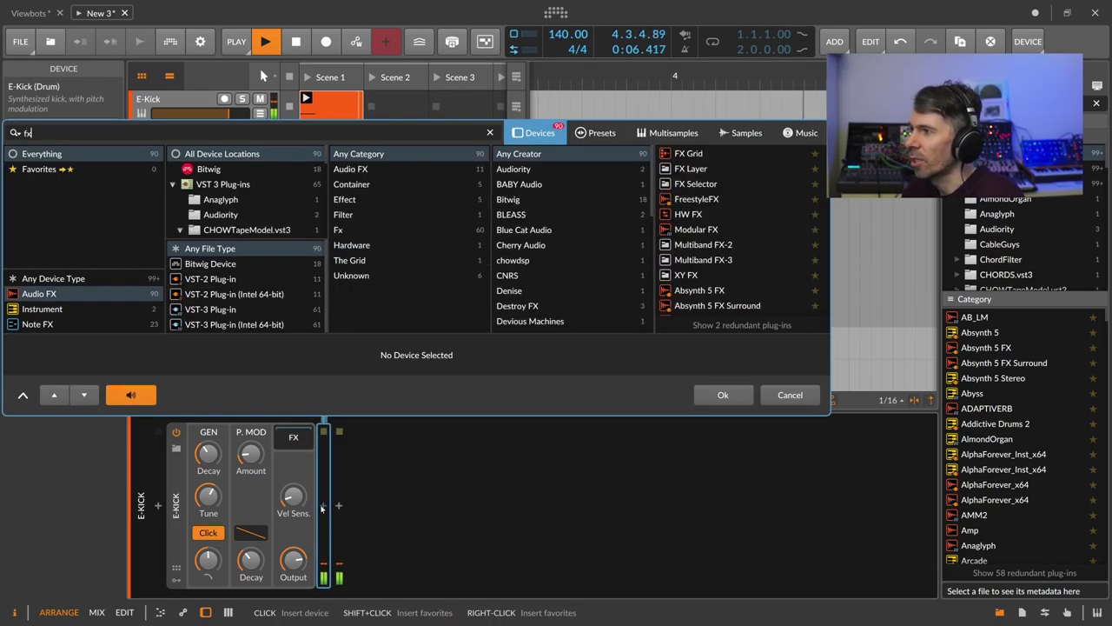
type("-2")
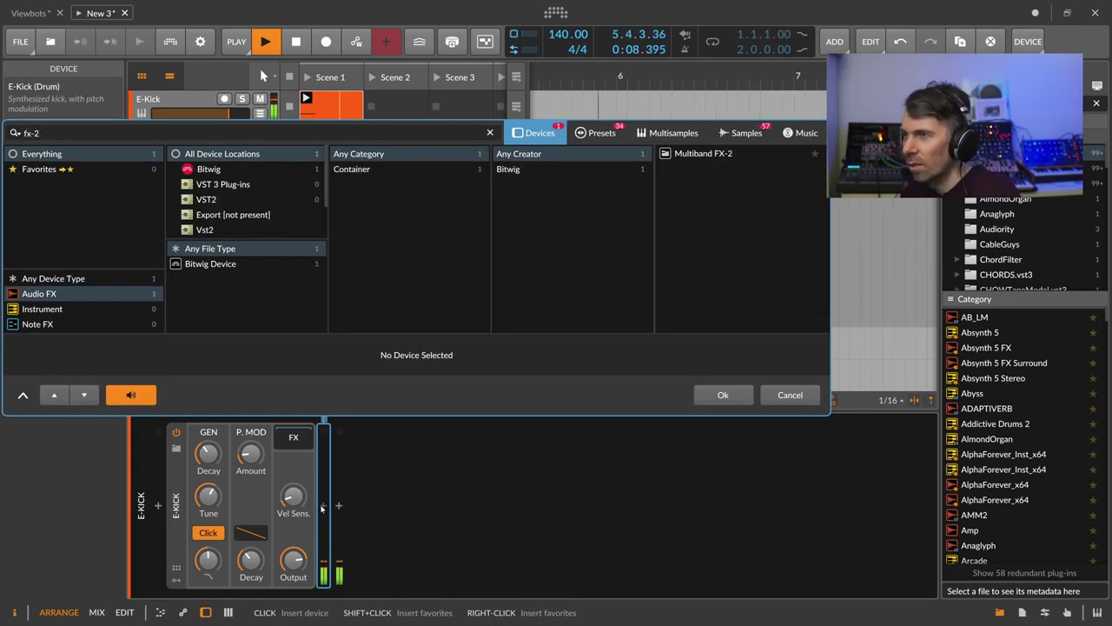
key("Return")
Insert a Freq Shifter into the high band of the Multiband FX-2
left_click(433, 506)
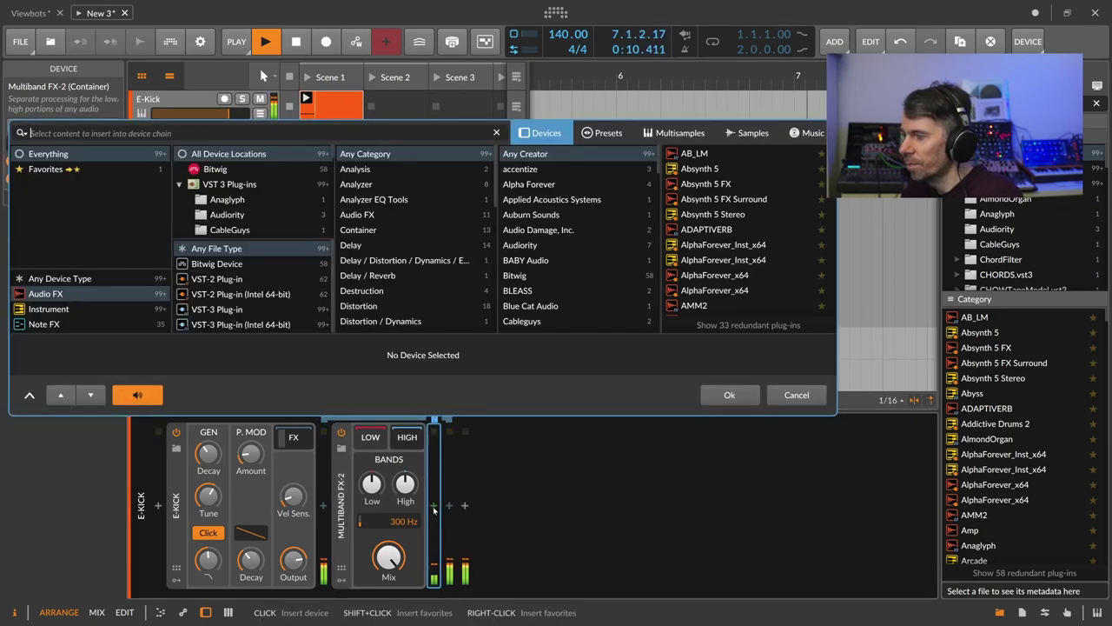
type("frwe")
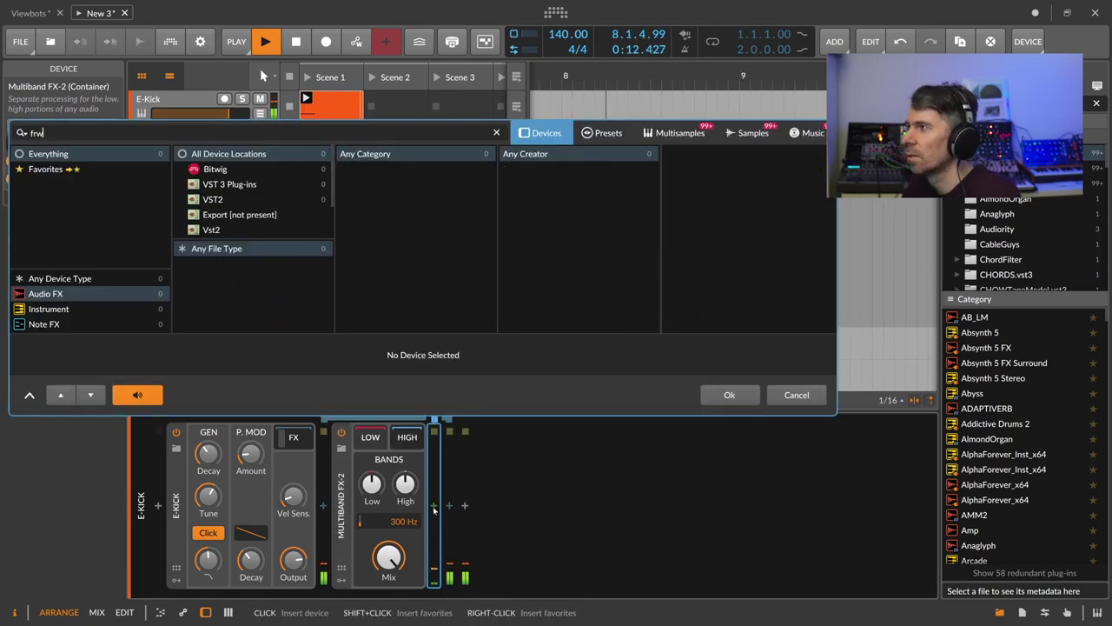
key("BackSpace")
key("Down")
key("Down")
key("Down")
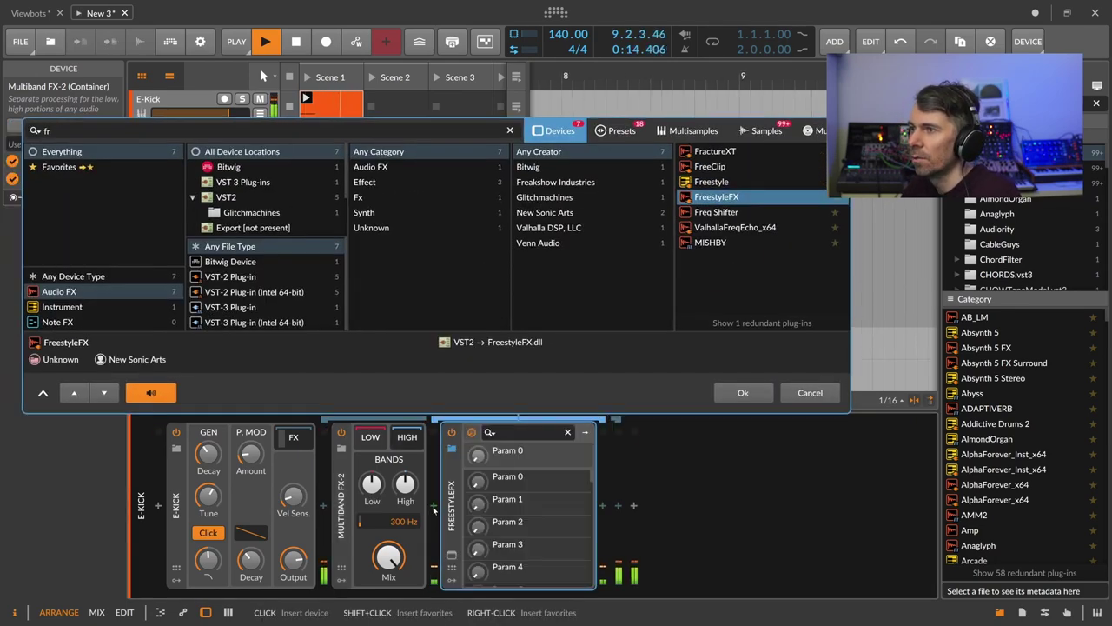
key("Down")
key("Return")
Add a Distortion device after the Freq Shifter in the Multiband FX-2's high band
left_click(544, 505)
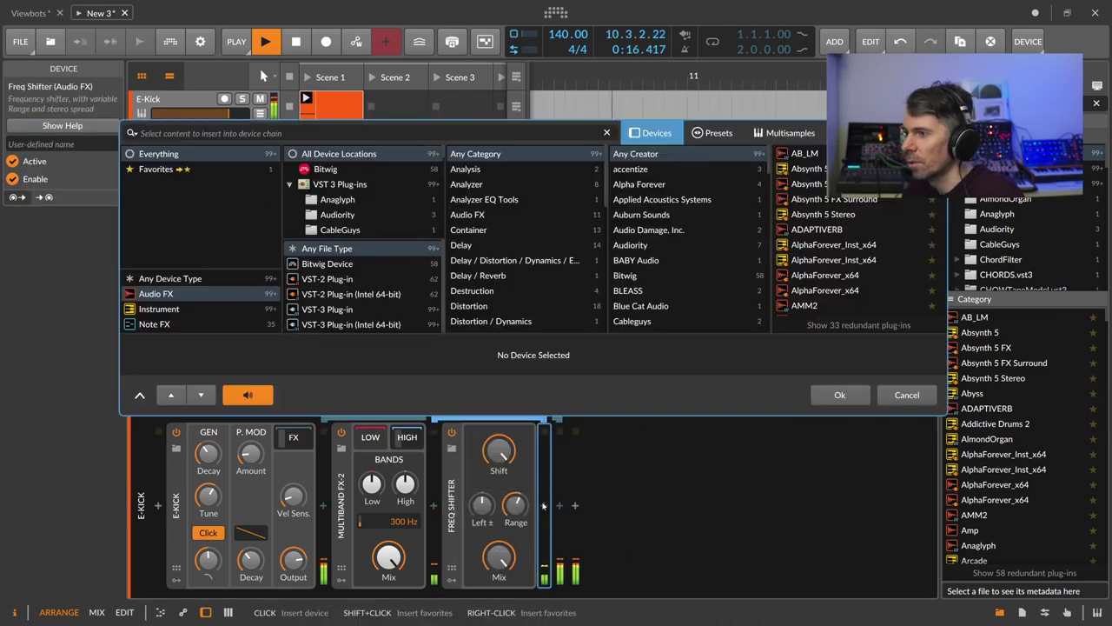
type("dist")
key("Down")
key("Return")
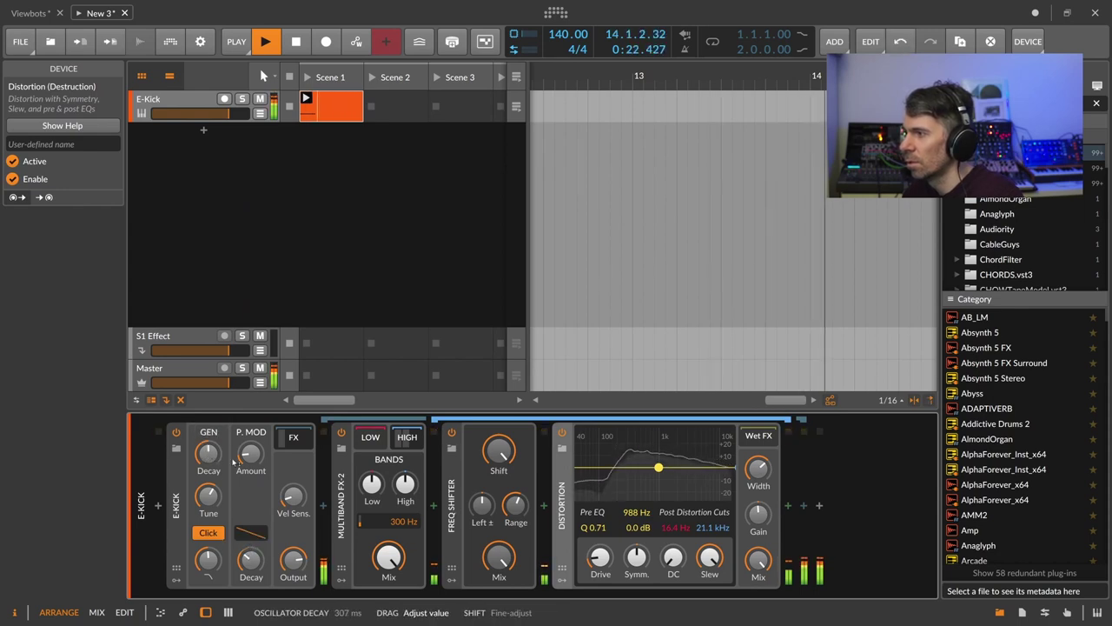
Lengthen the E-Kick's oscillator decay, raise its low-pass cutoff to 19.9 kHz and stop playback
mouse_move(241, 465)
left_mouse_down()
mouse_move(242, 440)
mouse_move(241, 454)
left_mouse_up()
left_click_drag(209, 559, 208, 522)
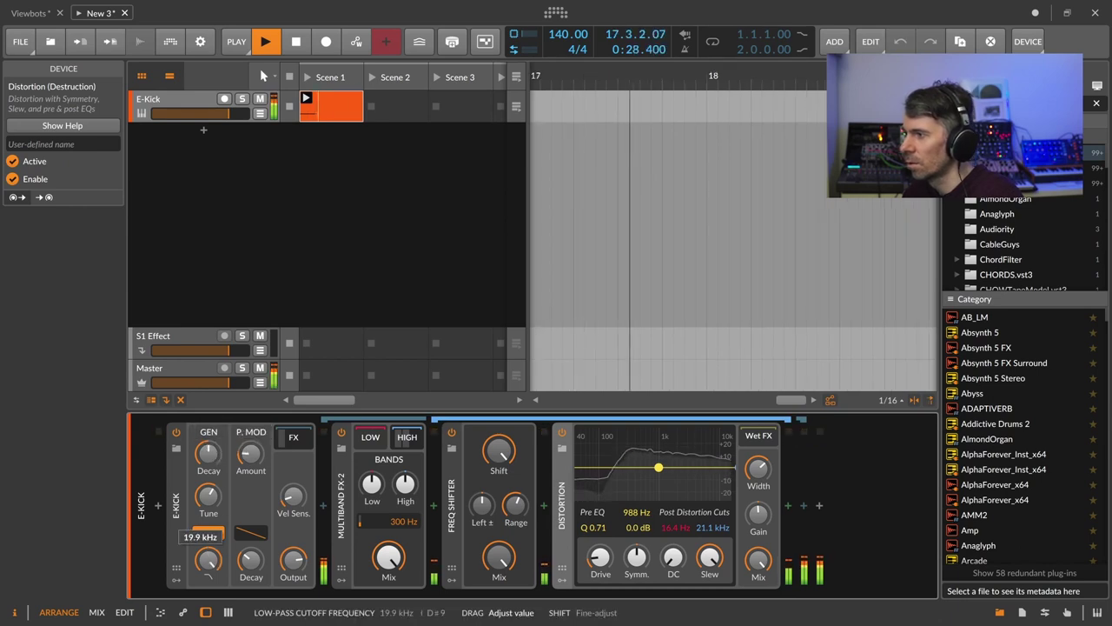
left_click(316, 157)
key("space")
Add a new instrument track below the E-Kick and load Polysynth on it
left_click(198, 100)
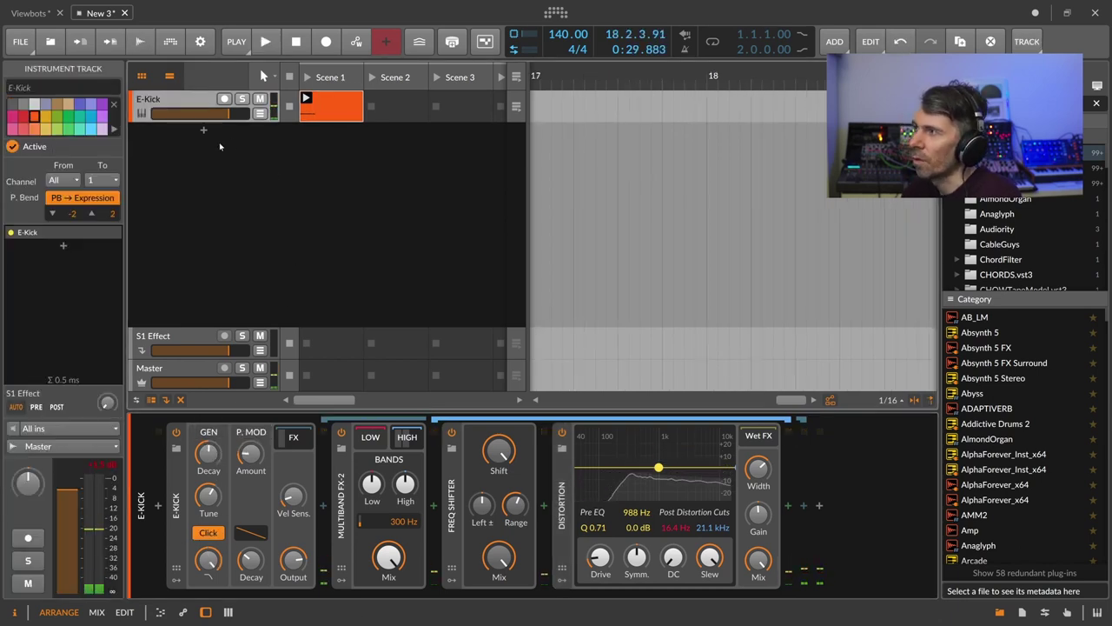
left_click(203, 129)
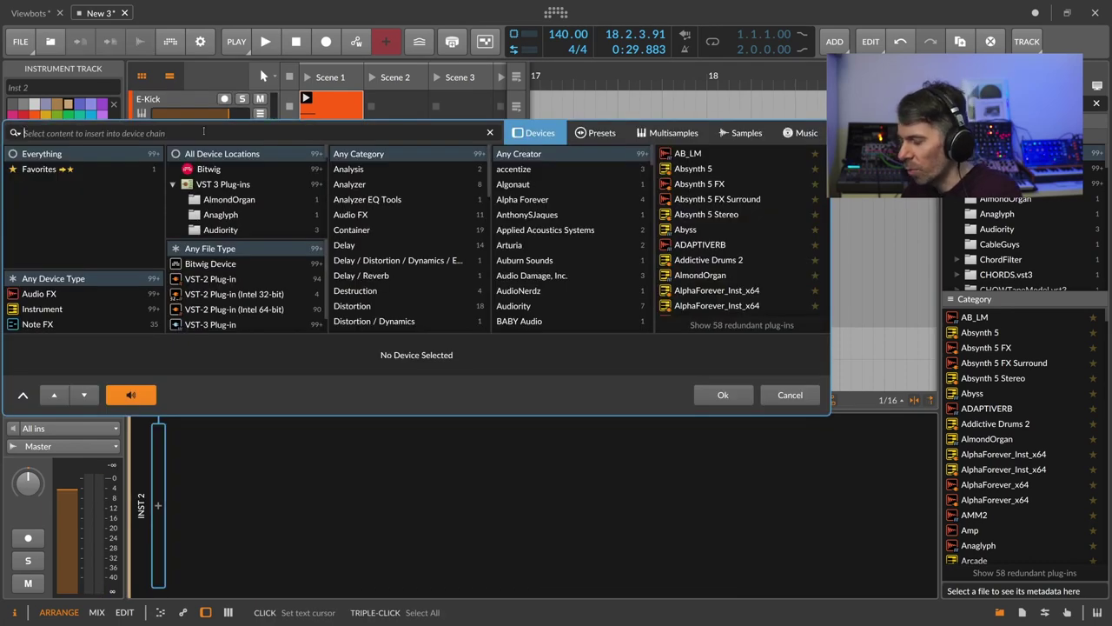
type("poly")
left_click(709, 215)
double_click(709, 216)
Create a Scene 1 clip on the Polysynth track, draw an eighth-long E1 note at its start and duplicate it five times
left_click(335, 134)
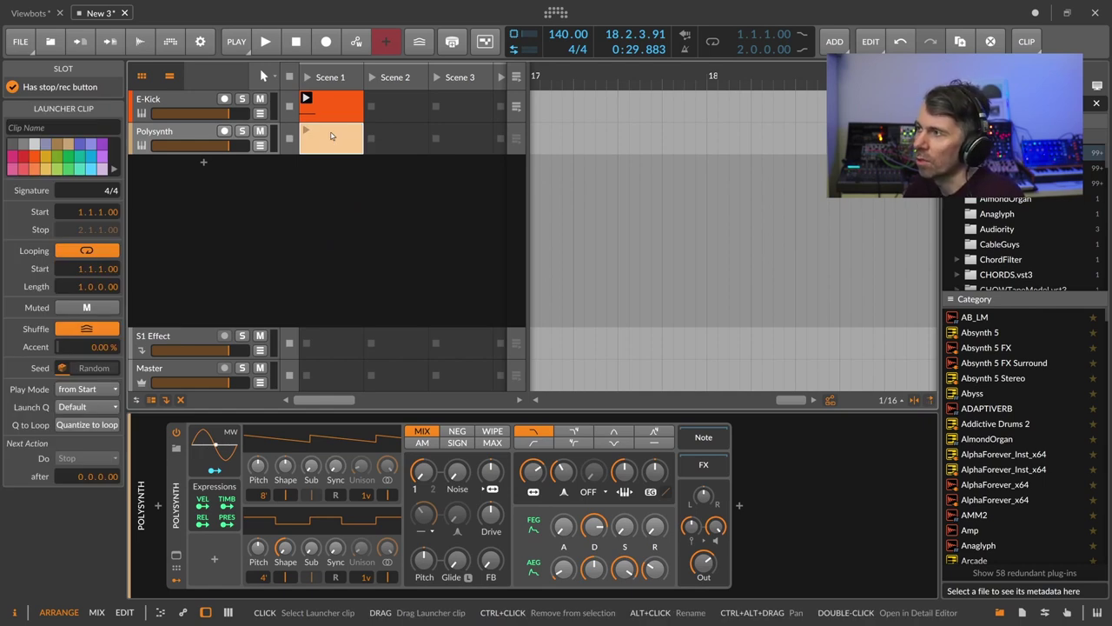
double_click(331, 137)
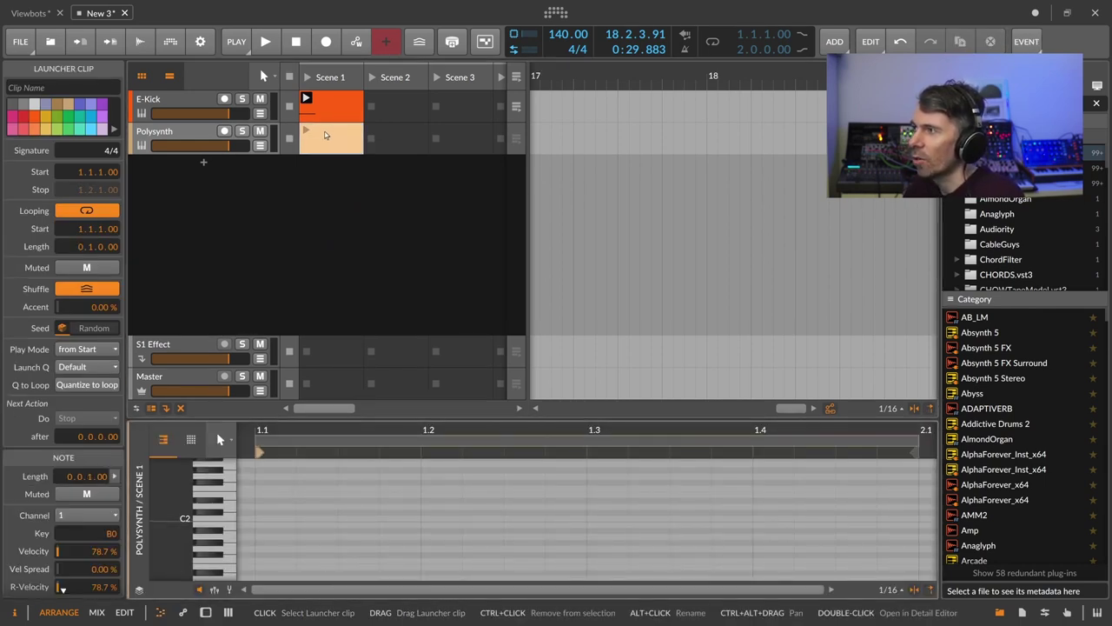
scroll(292, 431, "down", 2)
scroll(263, 524, "down", 2)
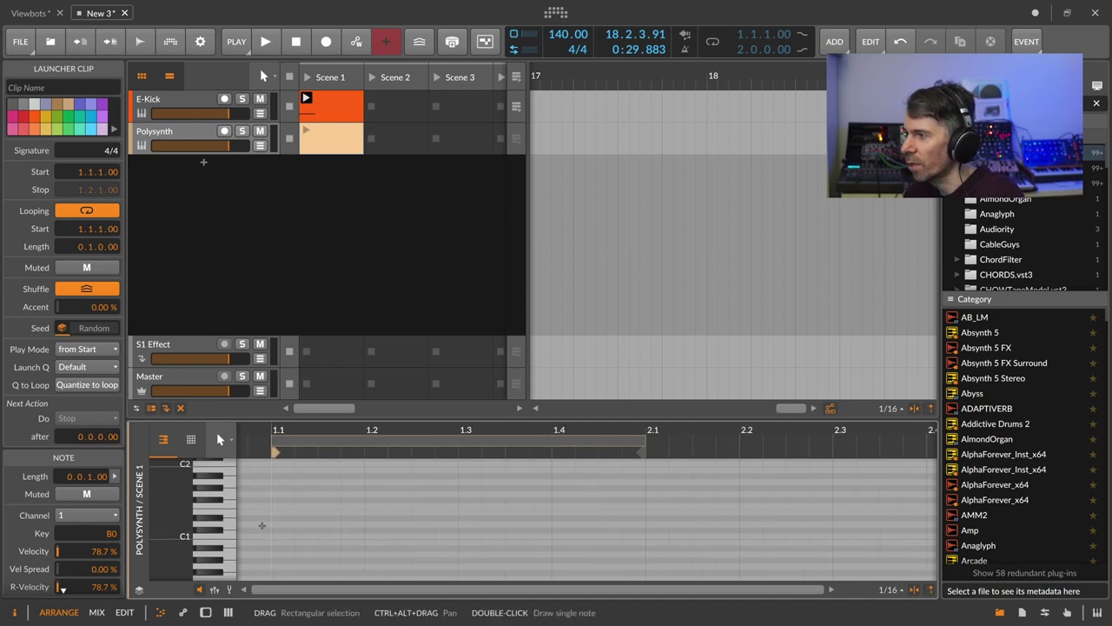
scroll(260, 520, "down", 1)
scroll(260, 538, "up", 1)
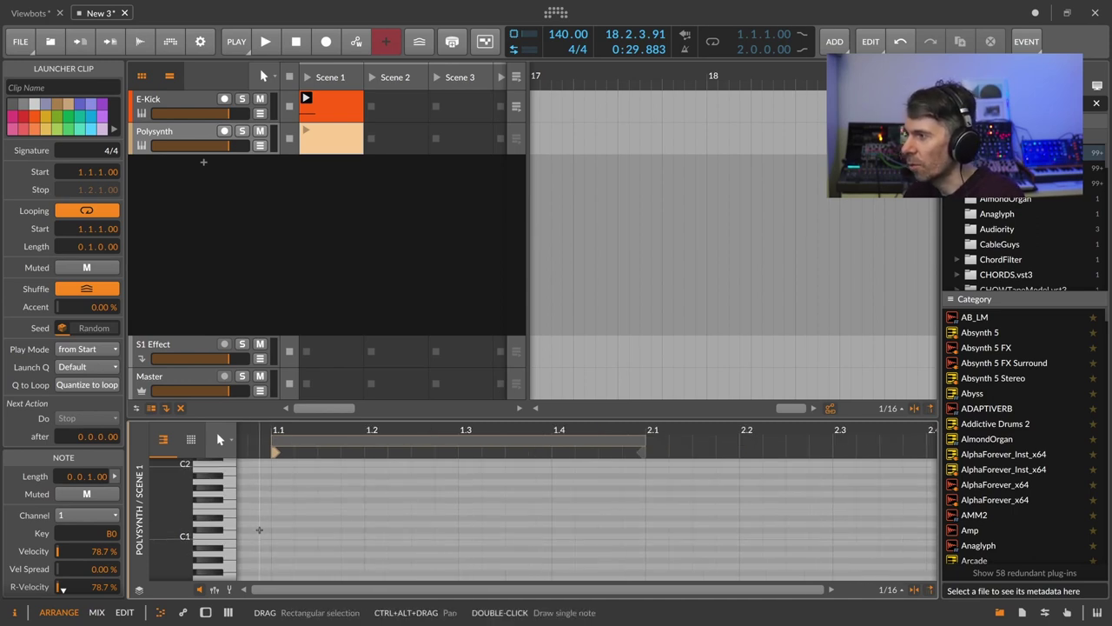
double_click(280, 514)
left_click_drag(290, 514, 308, 514)
key("ctrl+d")
key("ctrl+d")
key("ctrl+d")
key("ctrl+d")
key("ctrl+d")
Shorten the Polysynth clip's loop to two beats and delete the notes beyond the loop end
left_click(361, 450)
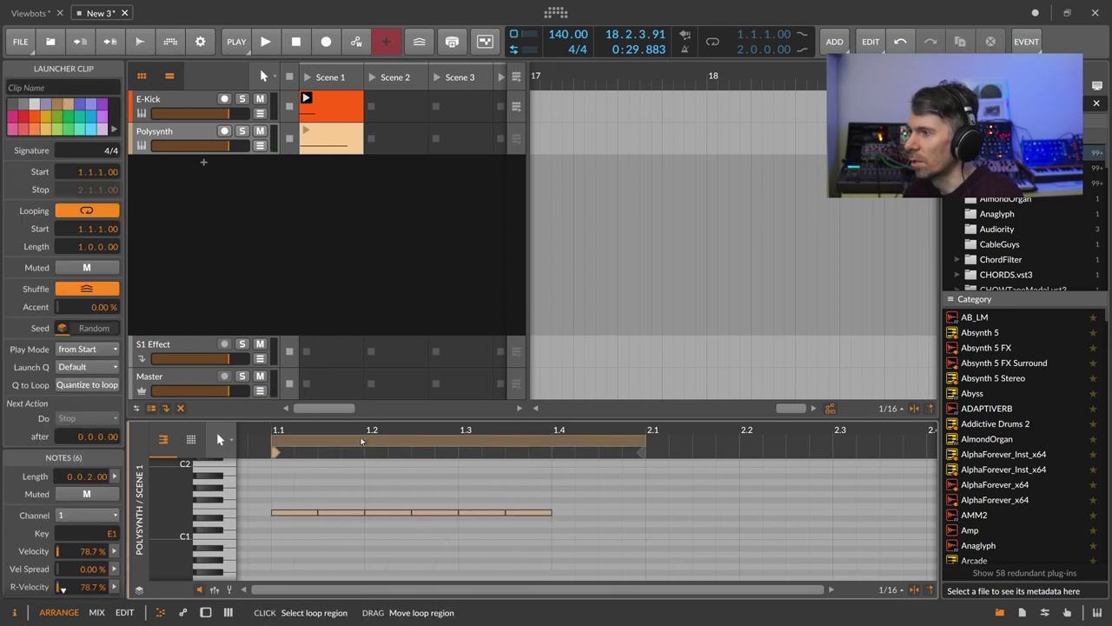
left_click_drag(647, 444, 459, 443)
left_click_drag(525, 540, 478, 497)
key("Delete")
left_click_drag(416, 427, 416, 435)
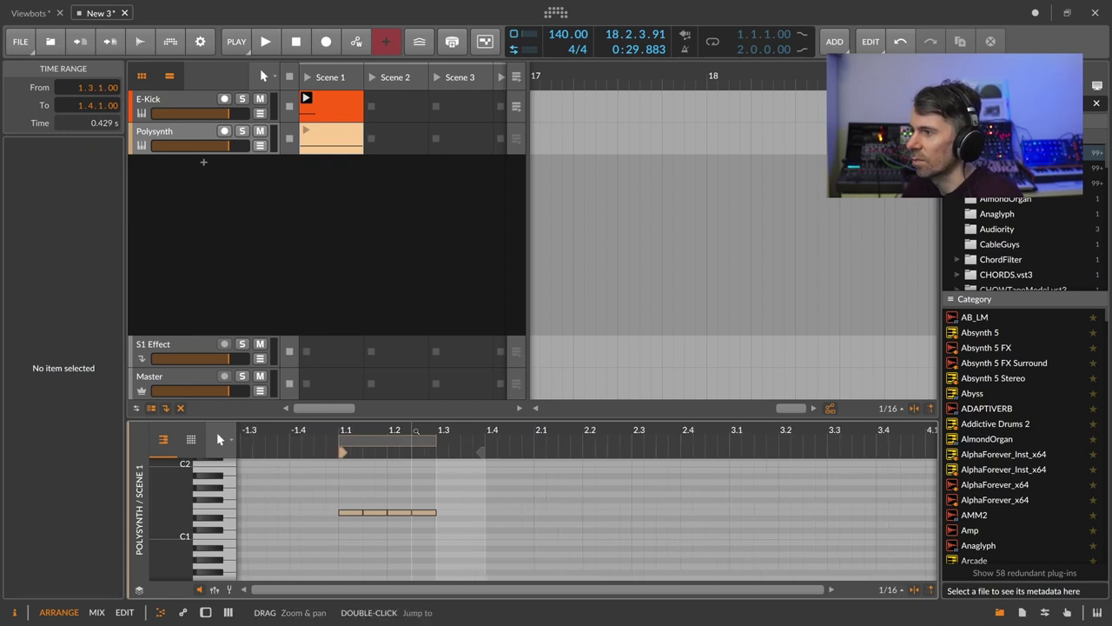
left_click(326, 143)
key("space")
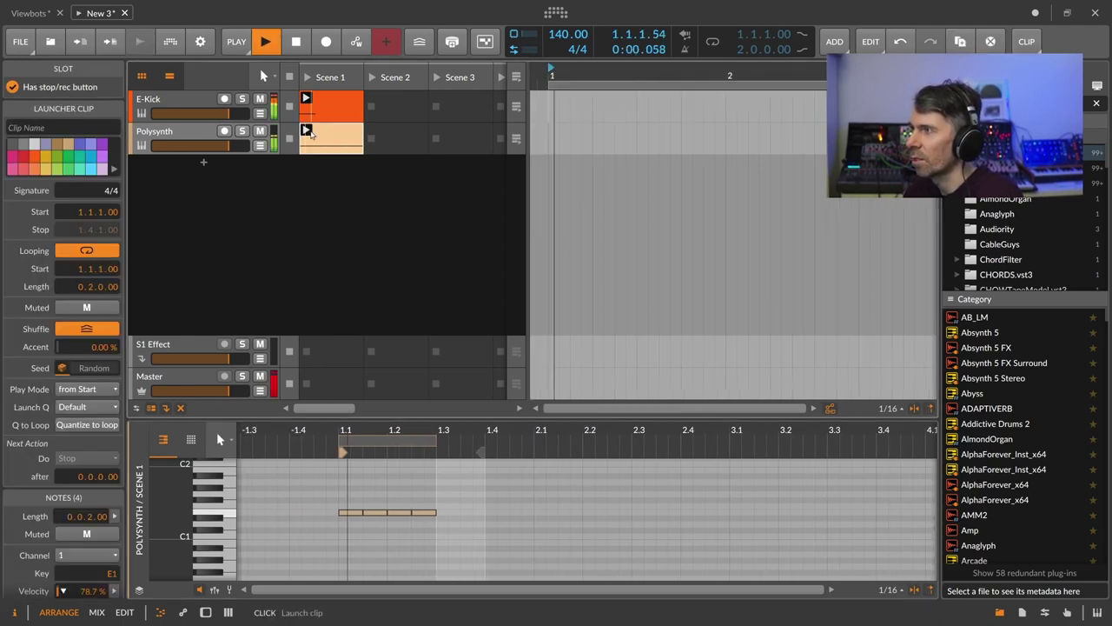
key("d")
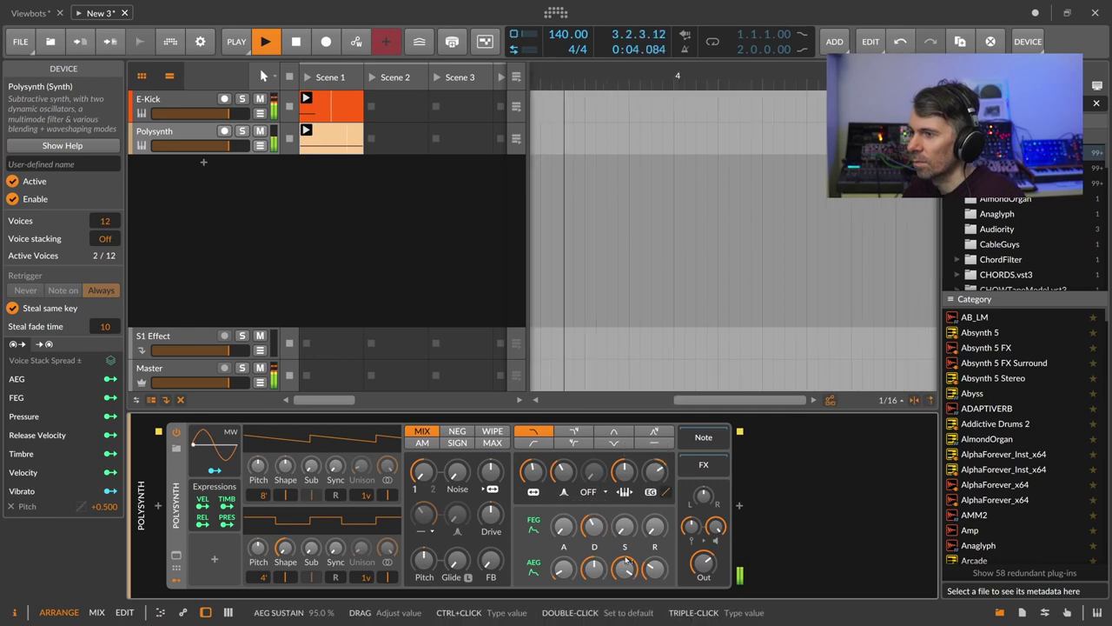
Replace the Polysynth clip's notes with eight consecutive sixteenth E1 notes that fill the two-beat loop
left_click(342, 141)
double_click(341, 142)
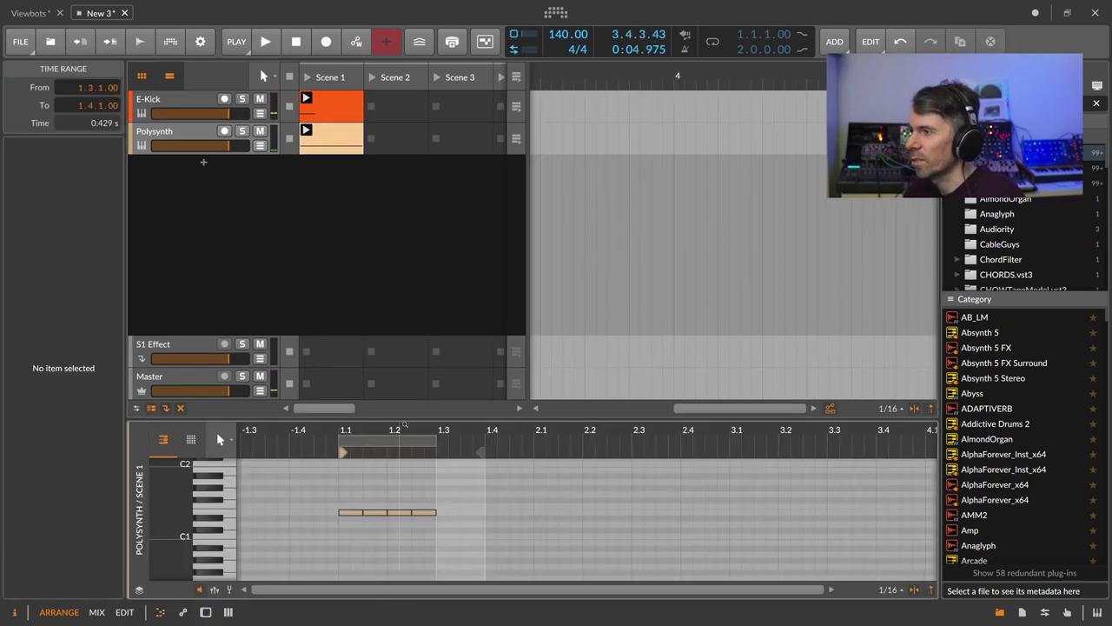
left_click_drag(472, 546, 307, 513)
key("Delete")
key("ctrl+d")
key("ctrl+d")
key("ctrl+d")
key("ctrl+d")
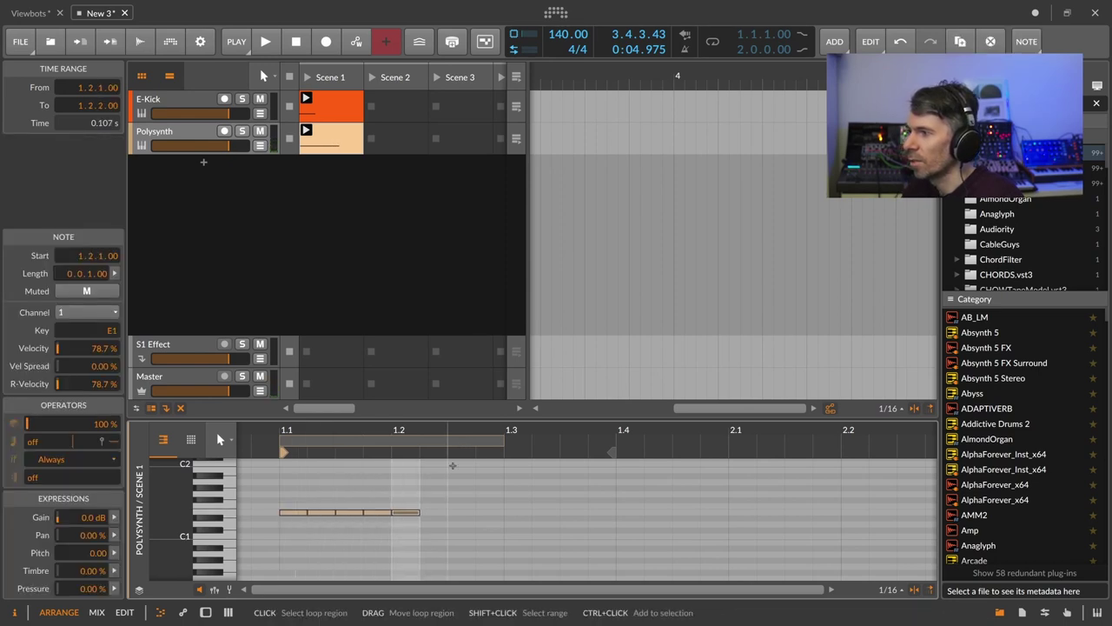
key("ctrl+d")
key("ctrl+d")
key("ctrl+d")
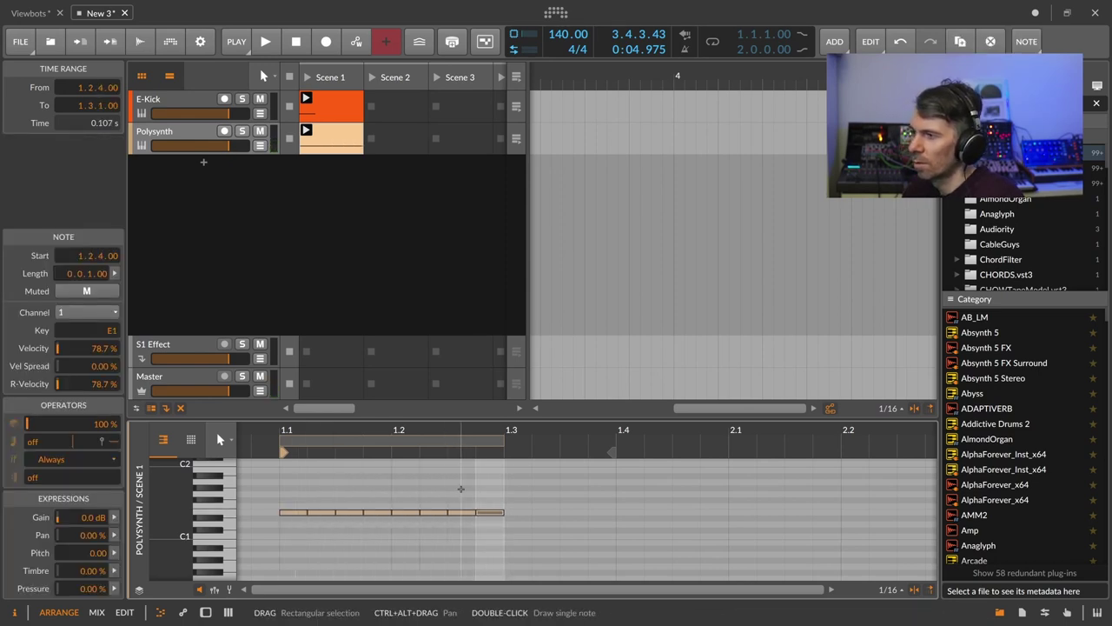
Play both clips and set the Polysynth's voices to Mono
key("space")
key("d")
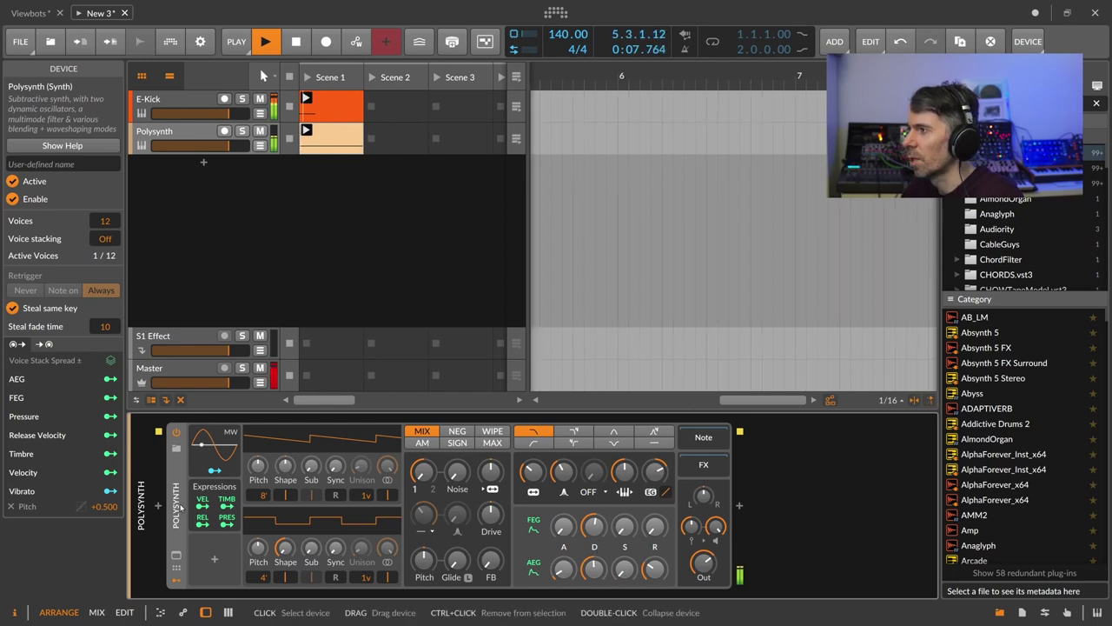
left_click_drag(106, 222, 106, 269)
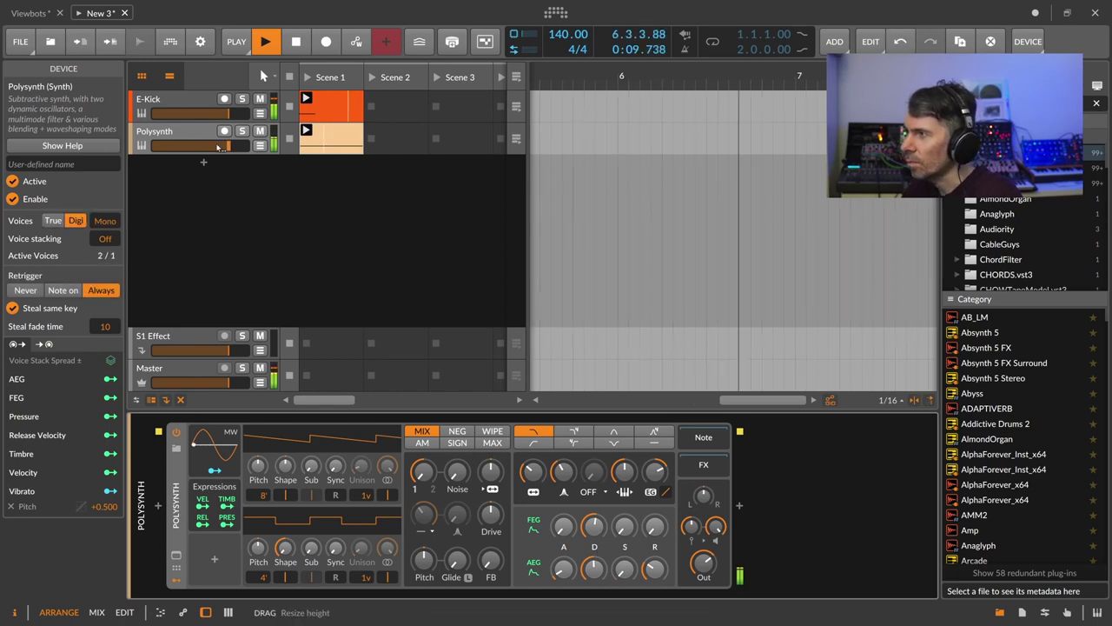
Select the Polysynth track and audition the kick and synth loop from the start, stopping playback at the end
left_click(202, 132)
key("space")
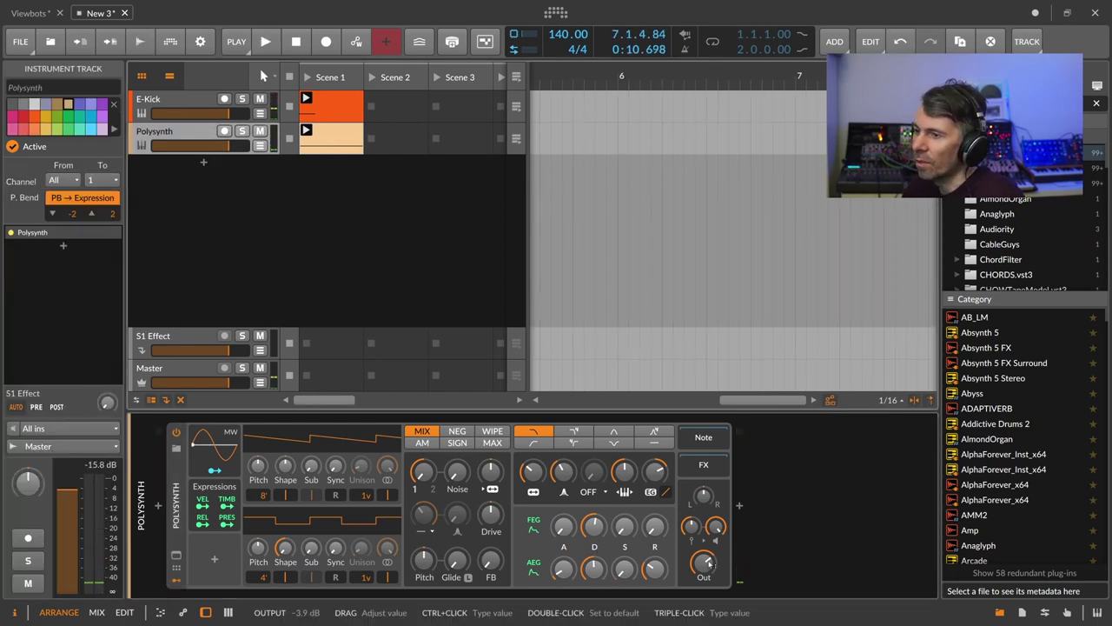
key("space")
key("space")
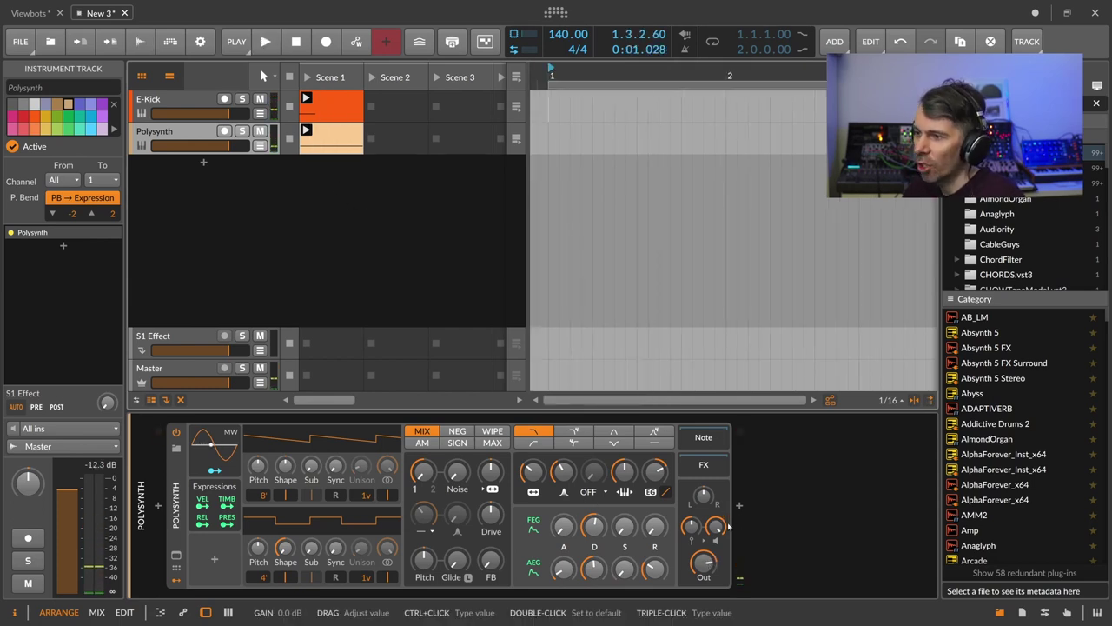
Turn down the Polysynth's output level and group the track with the E-Kick in a group named pump
left_click_drag(704, 563, 704, 569)
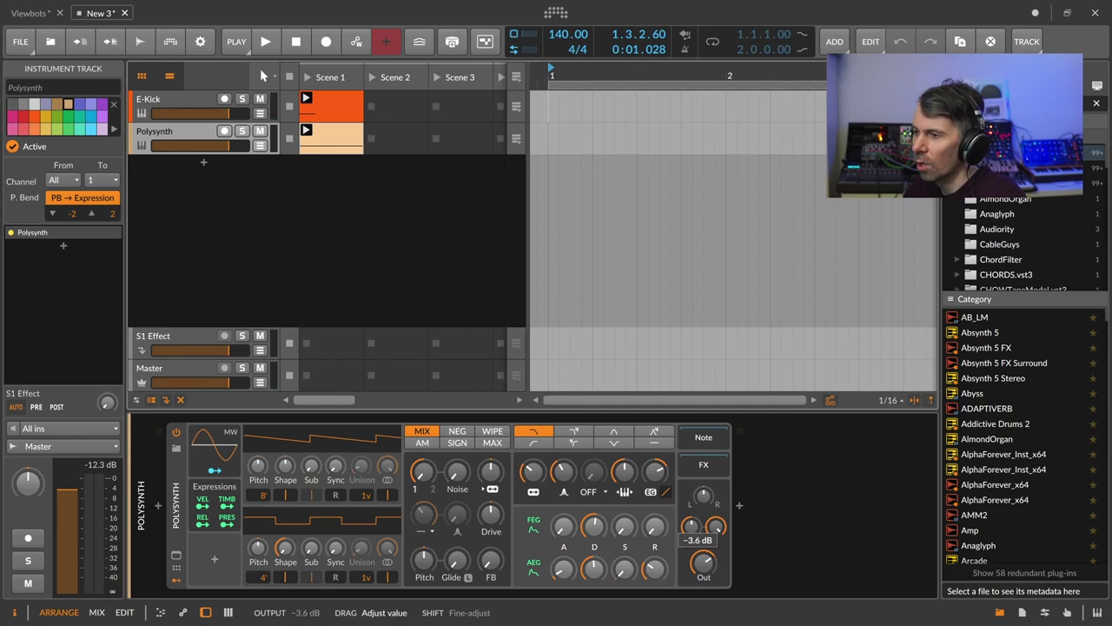
left_click_drag(704, 569, 704, 577)
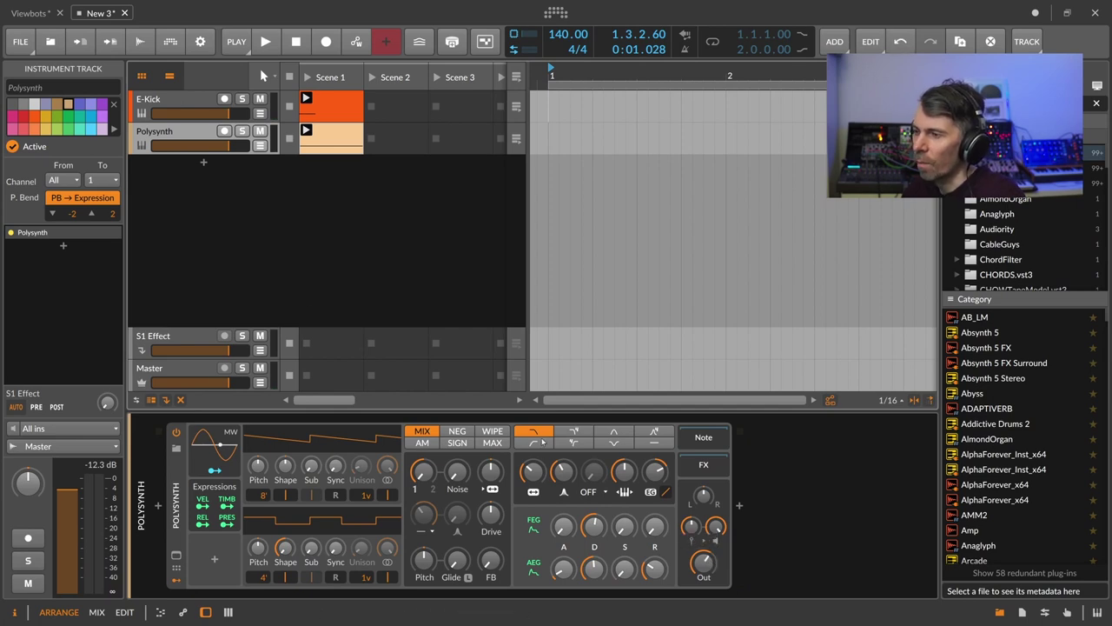
left_click(200, 105, "shift")
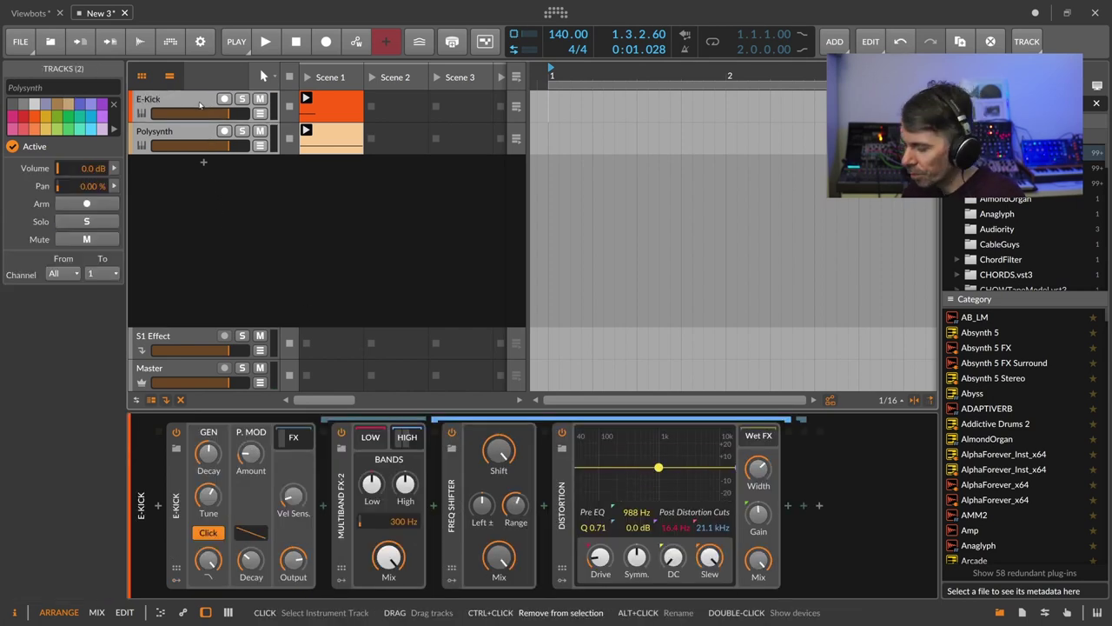
key("ctrl+g")
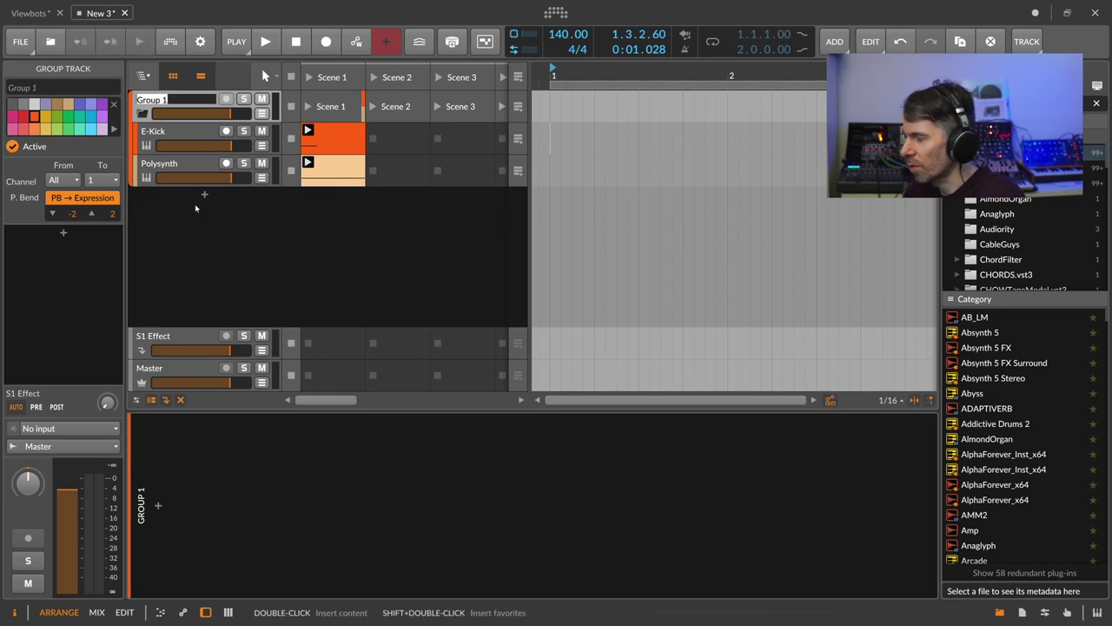
type("pump")
key("Return")
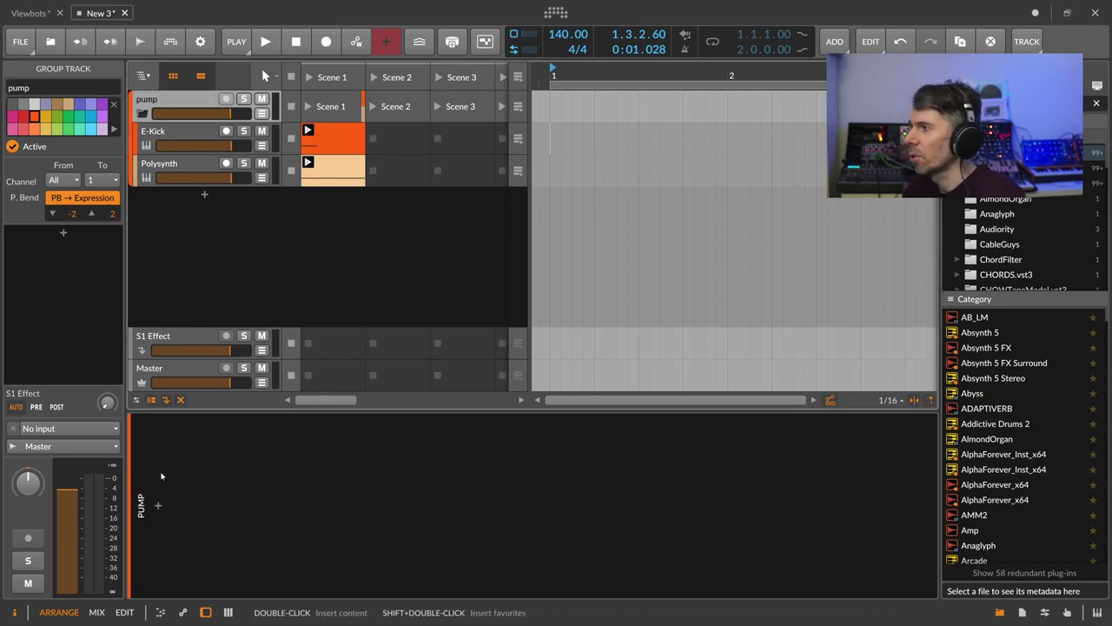
Insert a Transient Control device on the pump group
left_click(157, 505)
type("trans")
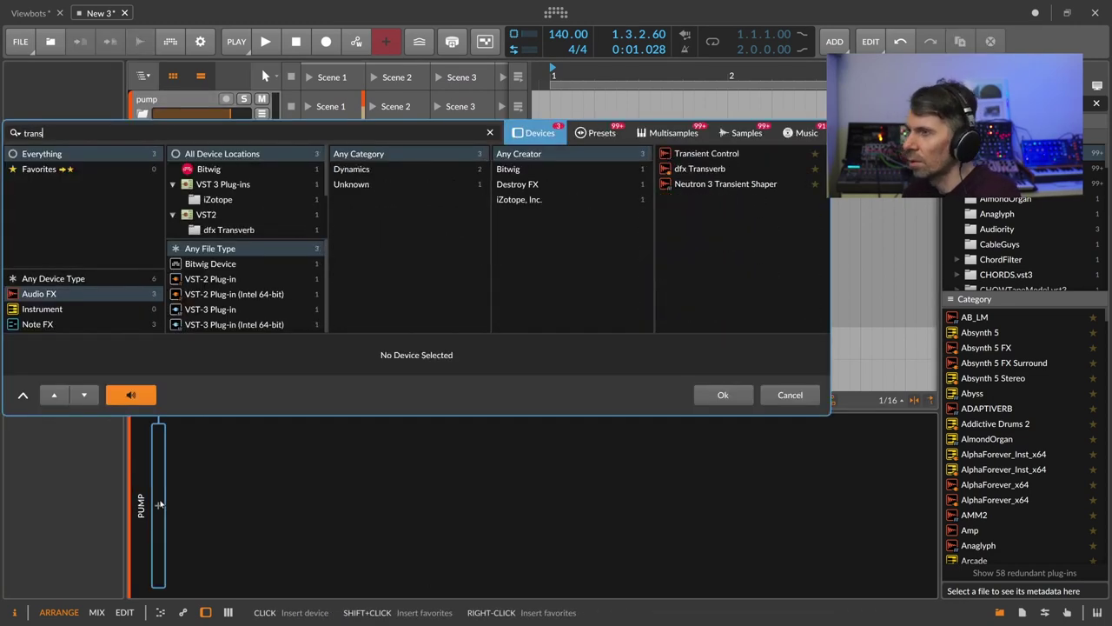
key("Down")
key("Return")
Play the loop, raise the Transient Control's sustain gain to 94.9 %, and stop playback
key("space")
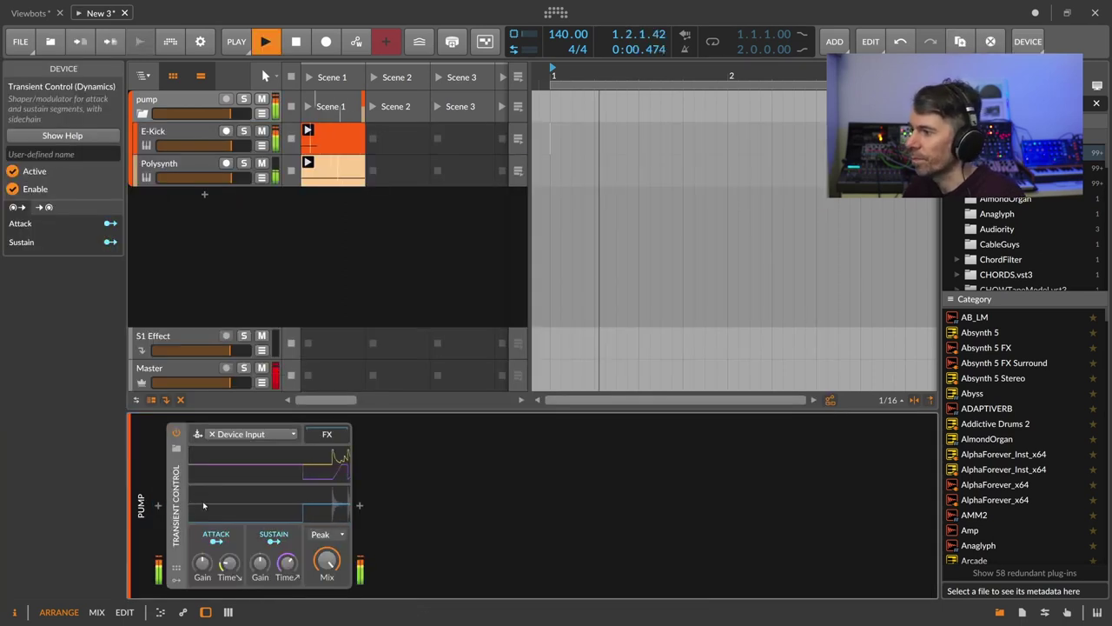
mouse_move(260, 564)
left_mouse_down()
mouse_move(260, 526)
mouse_move(259, 561)
left_mouse_up()
mouse_move(287, 563)
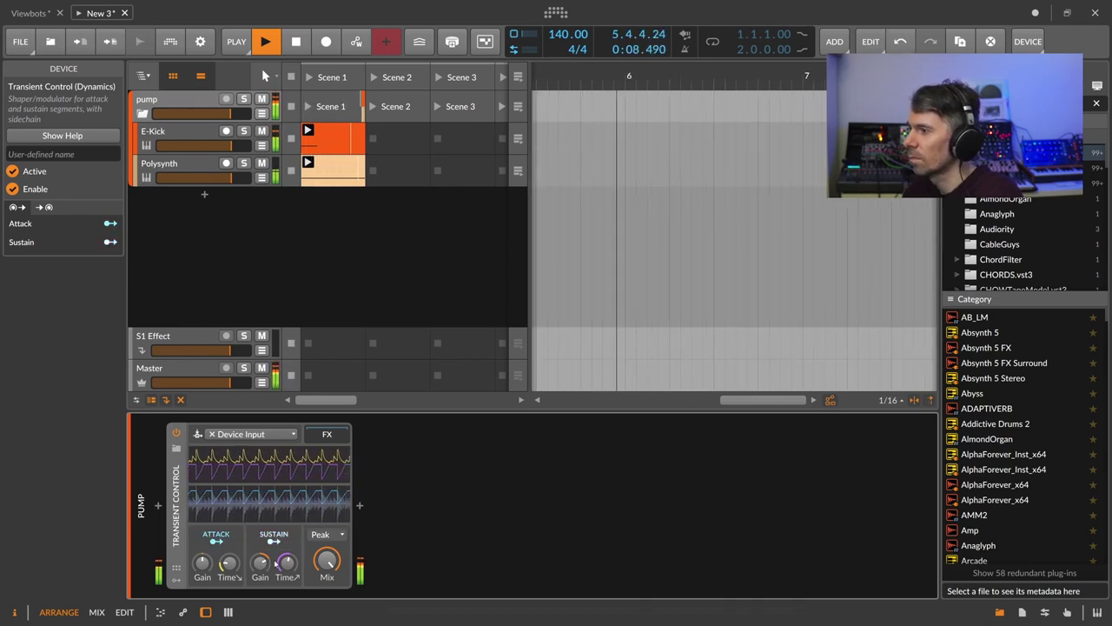
left_click_drag(260, 564, 286, 573)
key("space")
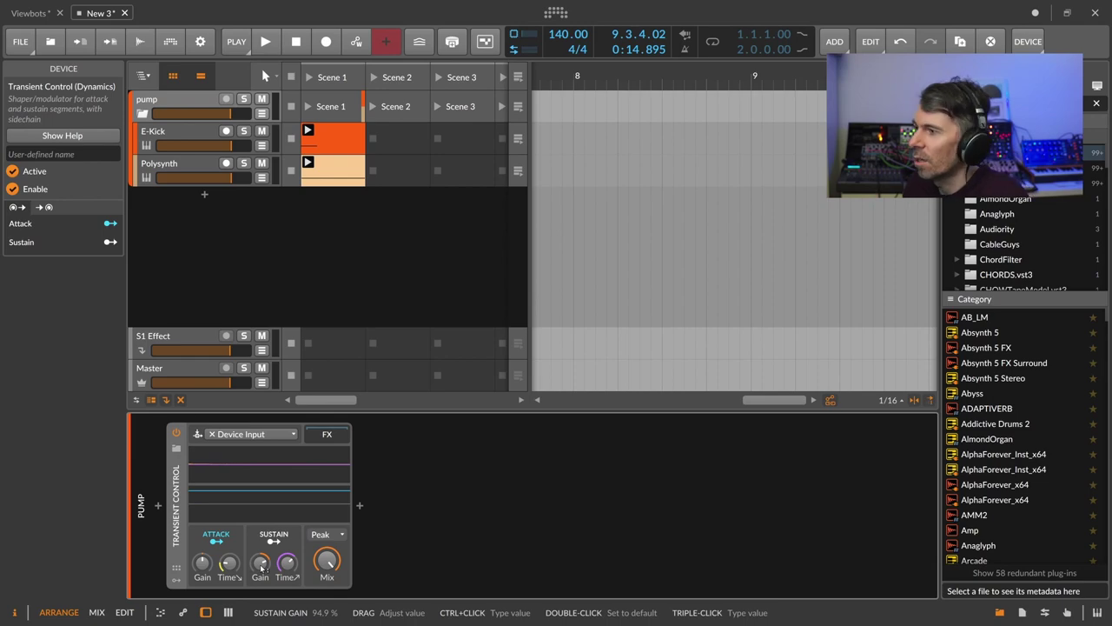
Add an instrument track below the group with a Polymer device on it
left_click(195, 165)
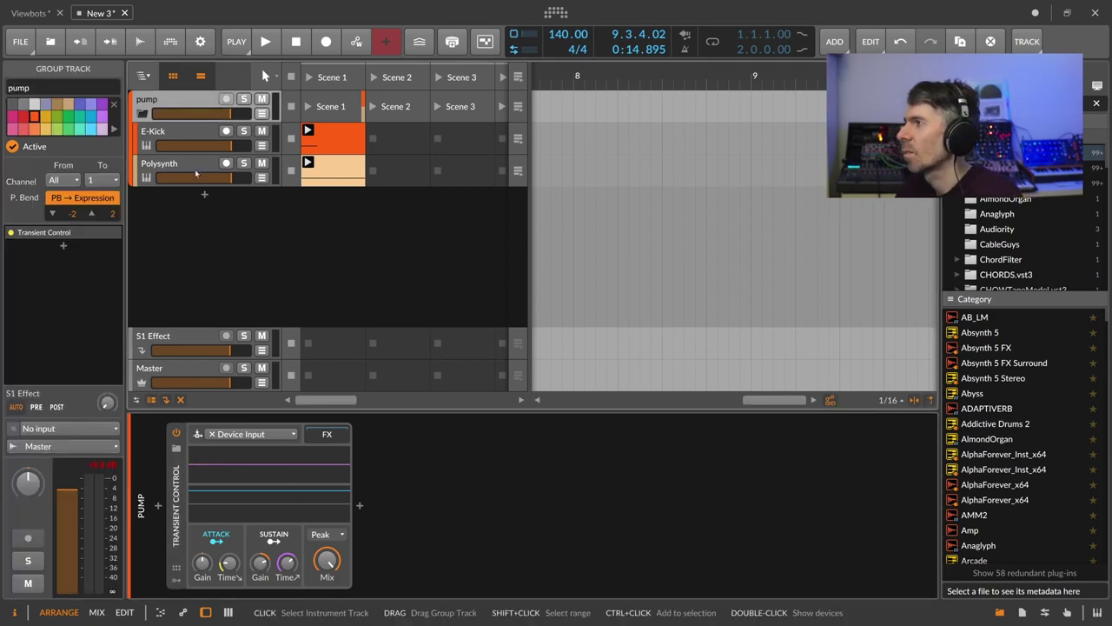
left_click(195, 133)
double_click(203, 202)
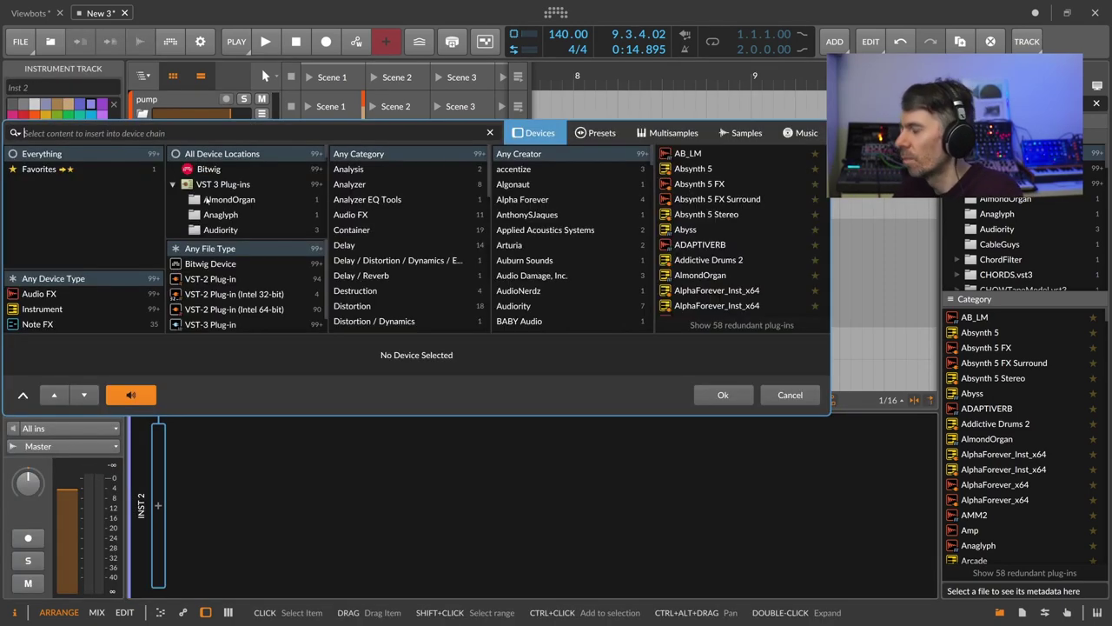
type("poly")
key("Down")
key("Down")
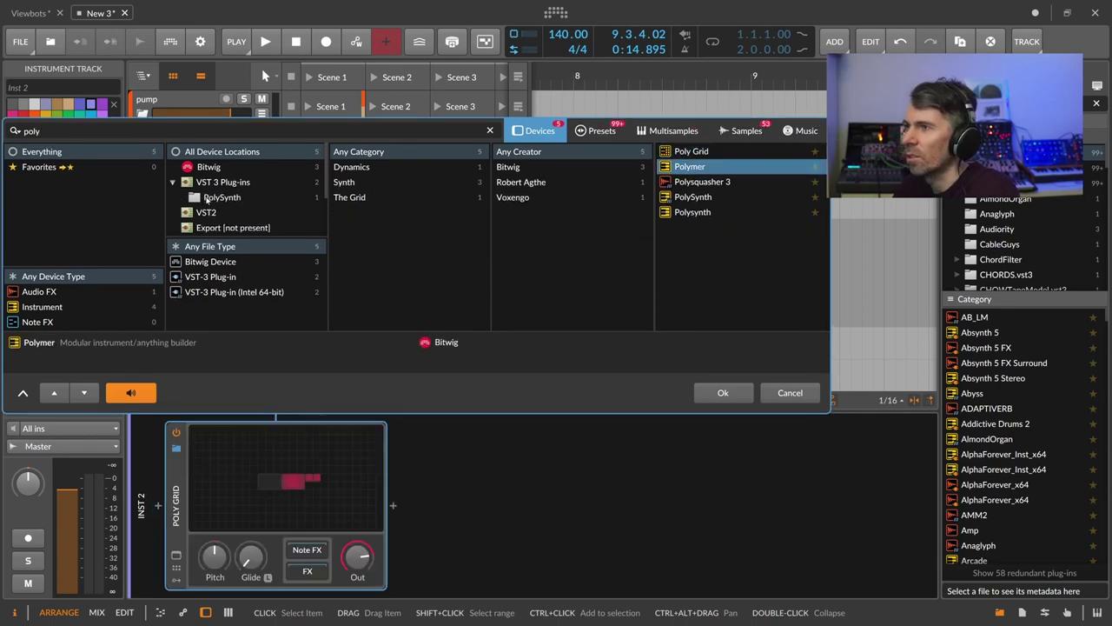
key("Return")
Load the AEIOU wavetable into the Polymer's oscillator
left_click(318, 474)
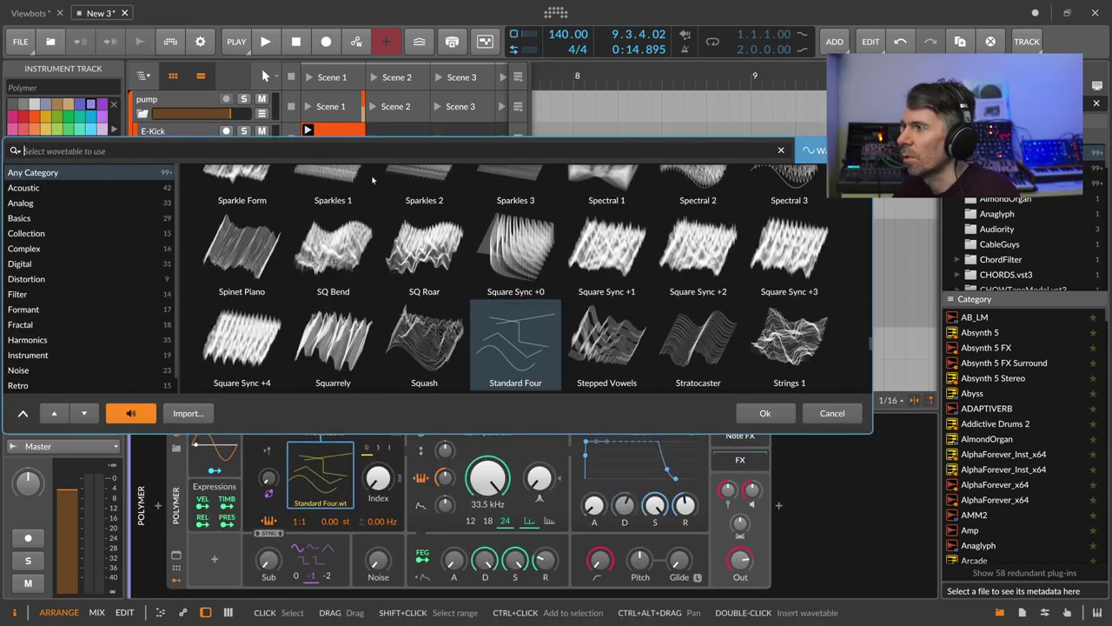
type("ae")
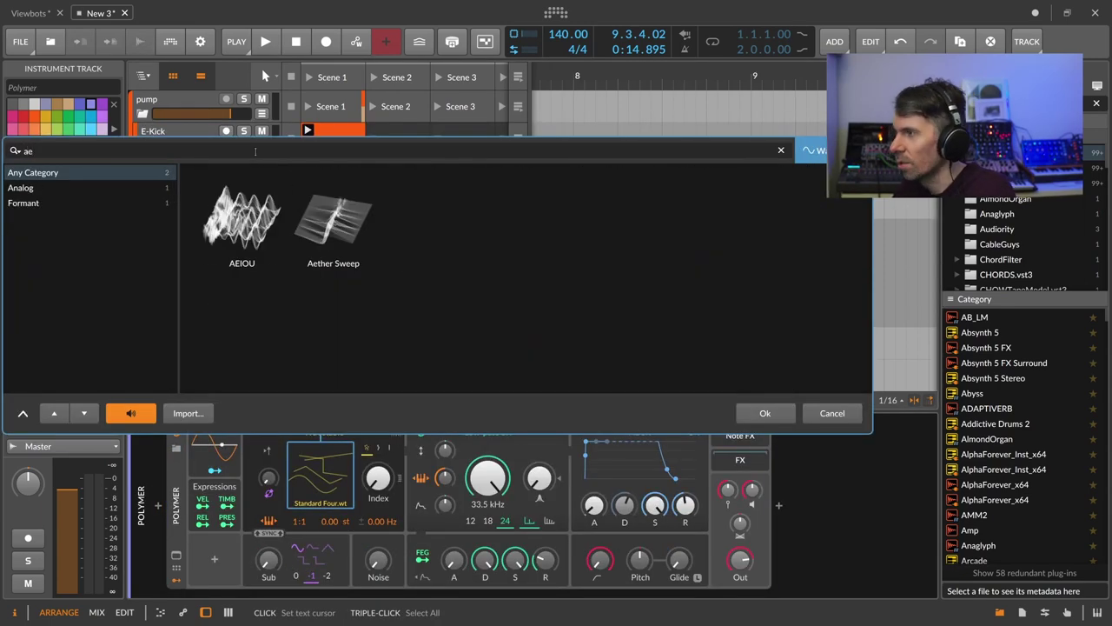
double_click(228, 213)
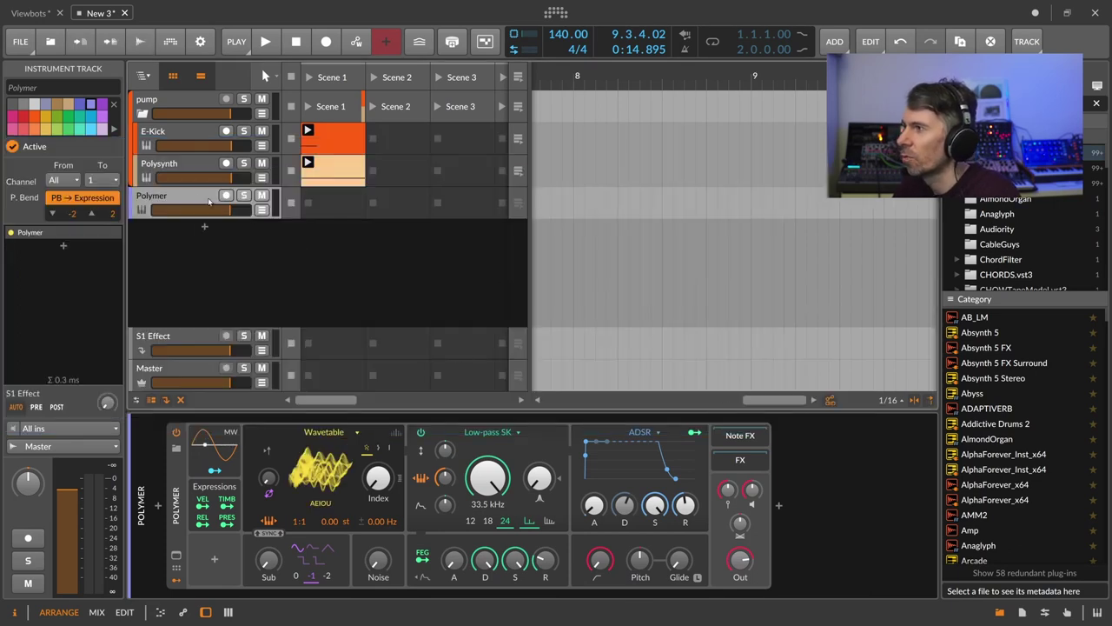
Move the Polymer track into the pump group above Polysynth, copy the Polysynth clip to its Scene 1 slot and launch it
left_click_drag(199, 198, 197, 160)
double_click(338, 171)
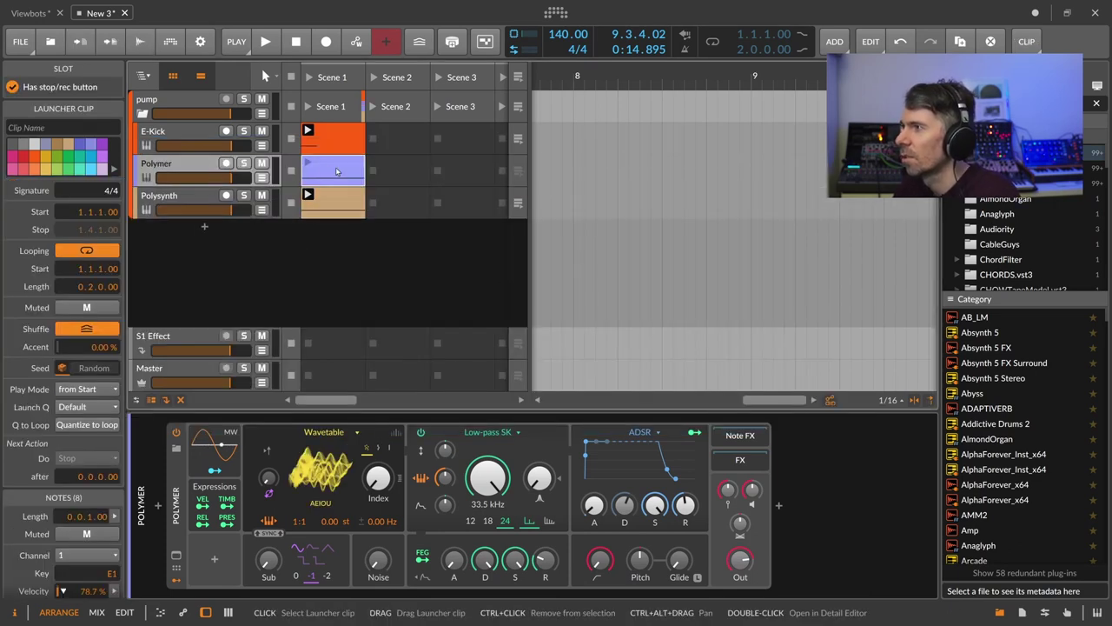
left_click(307, 162)
Audition the loop briefly and shorten the Polymer's ADSR envelope by lowering its decay and sustain
key("space")
left_click(675, 552)
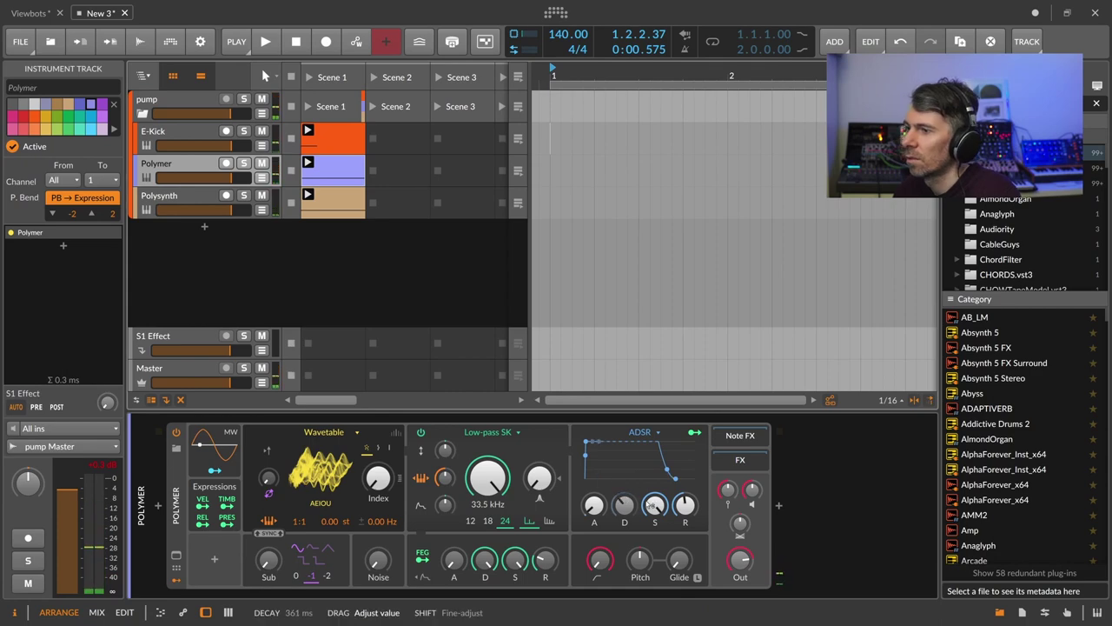
left_click_drag(655, 505, 642, 514)
Add a Random modulator to the Polymer, change its rate unit and set its trigger mode to Note
left_click(217, 559)
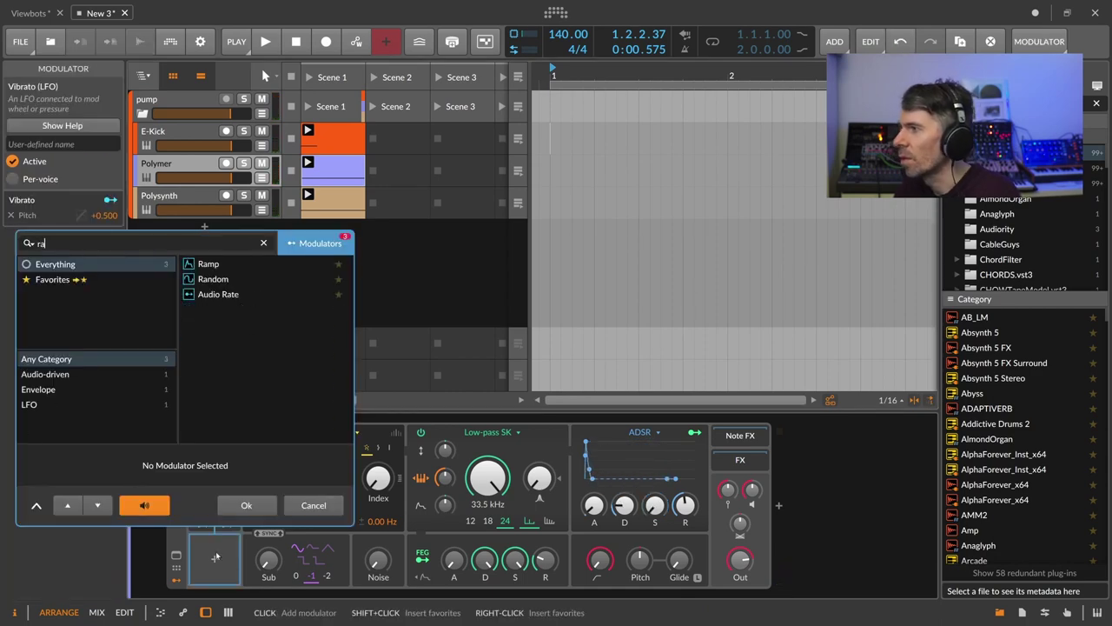
left_click(209, 266)
left_click(249, 501)
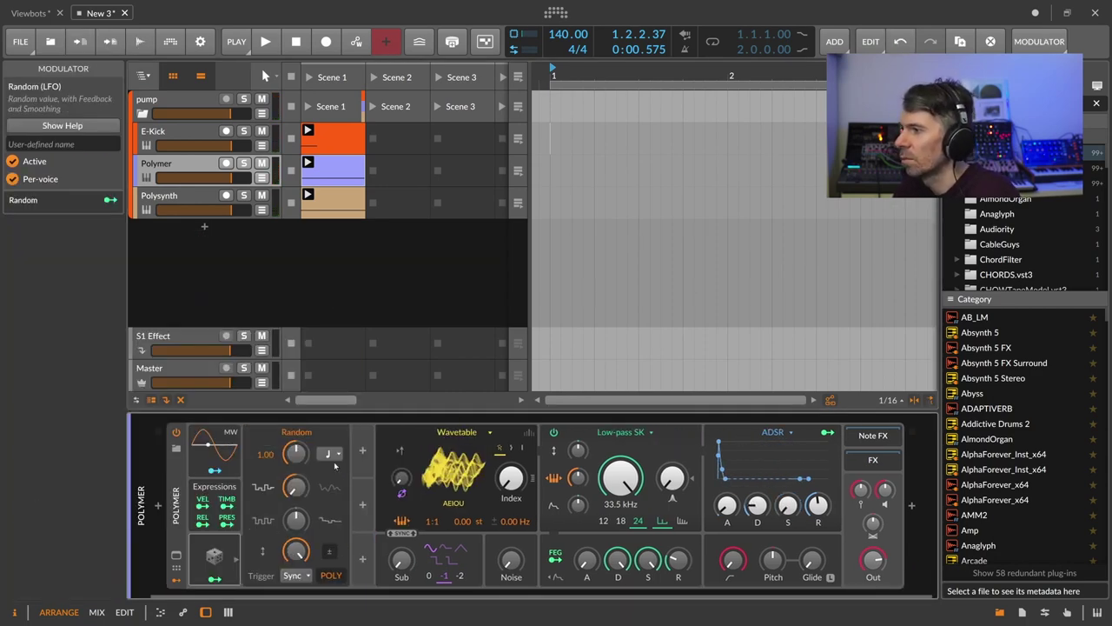
left_click(337, 457)
left_click(340, 438)
left_click(298, 576)
left_click(293, 544)
Map the Random modulator to the wavetable Index with a +1.000 amount and start playback
left_click(215, 579)
left_click_drag(511, 479, 513, 413)
key("space")
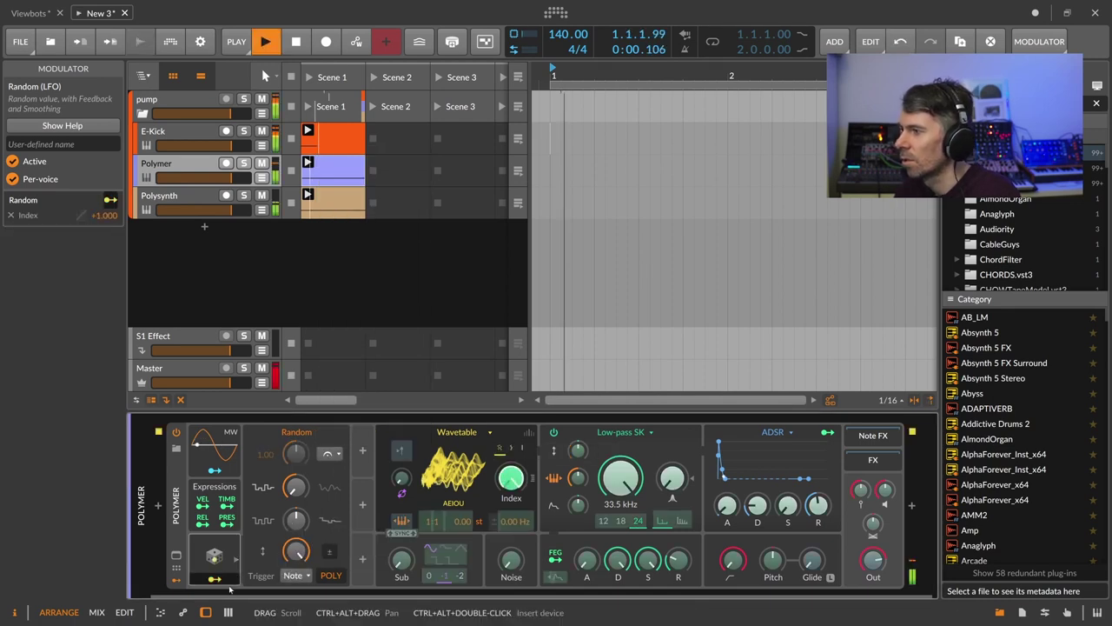
left_click(216, 579)
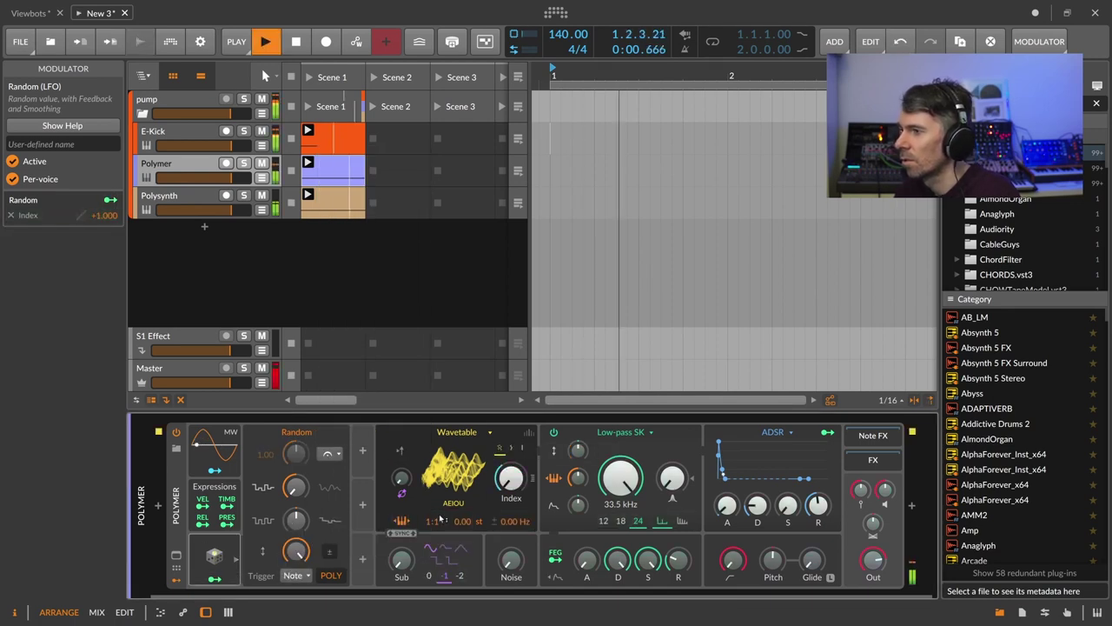
Insert ValhallaSupermassive in the Polymer's FX chain, close its window and lower the Polymer's output level
left_click(873, 463)
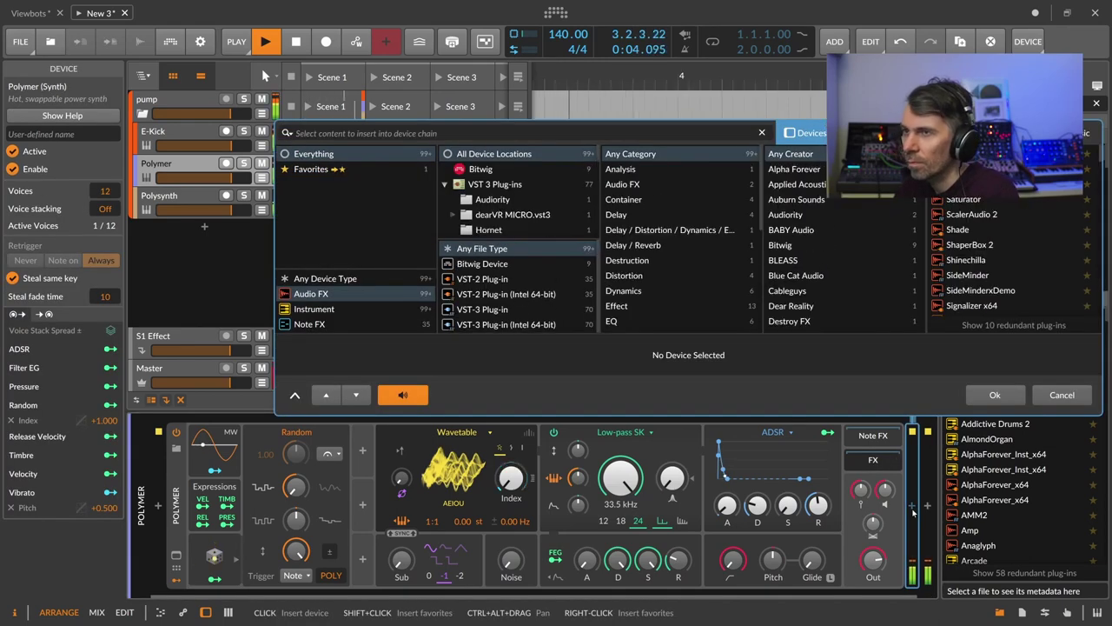
type("su")
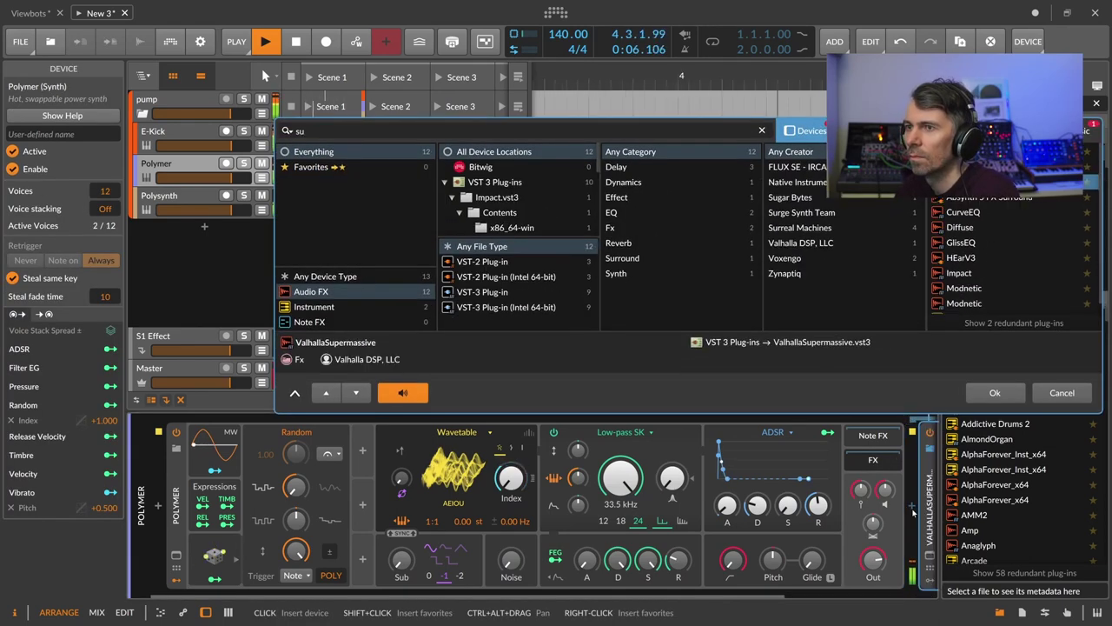
key("Return")
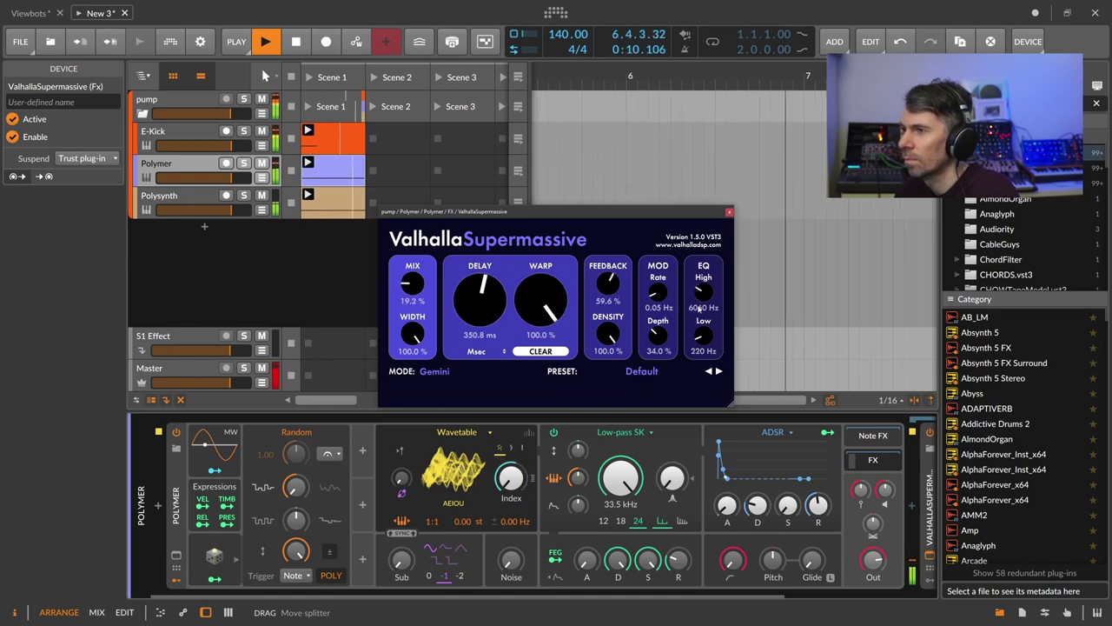
left_click(729, 213)
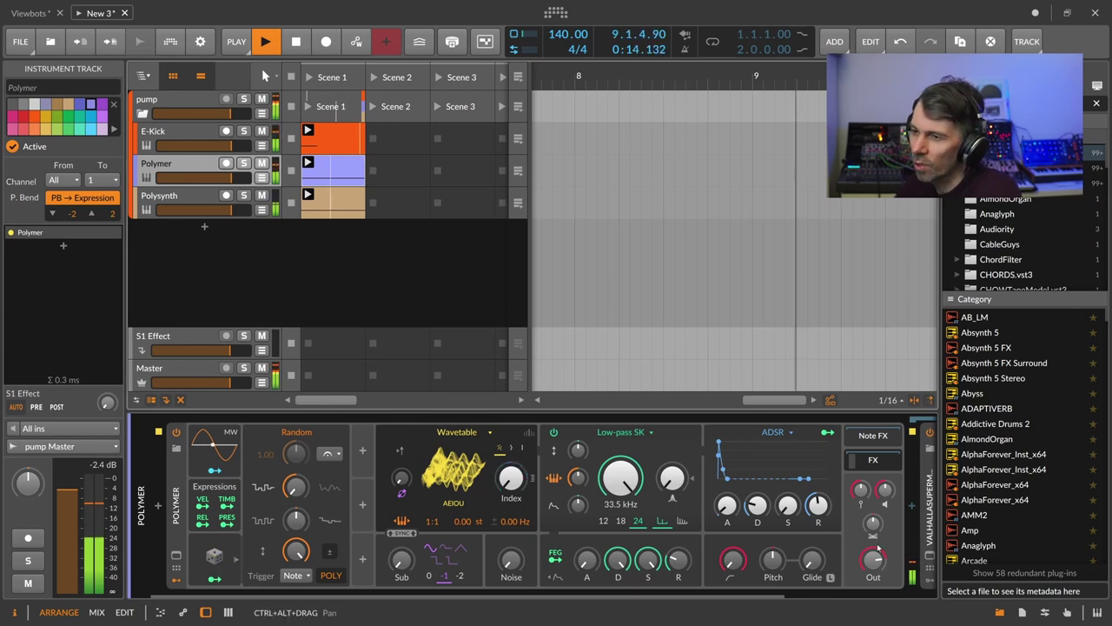
left_click_drag(872, 561, 872, 575)
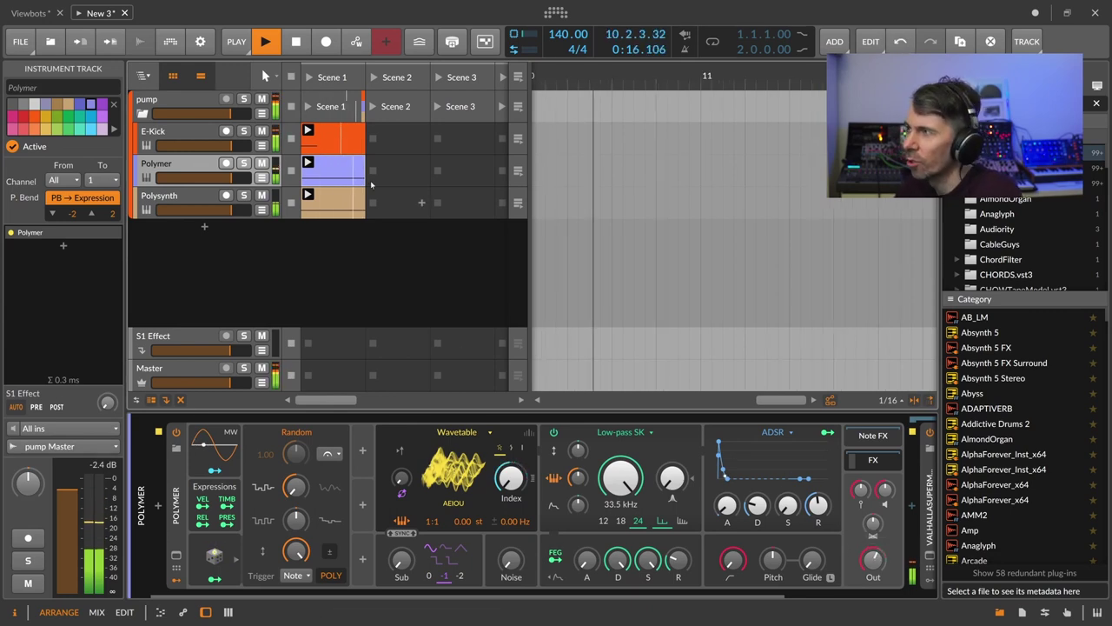
Add an E-Hat instrument track and move it into the pump group between Polymer and Polysynth
left_click(168, 117)
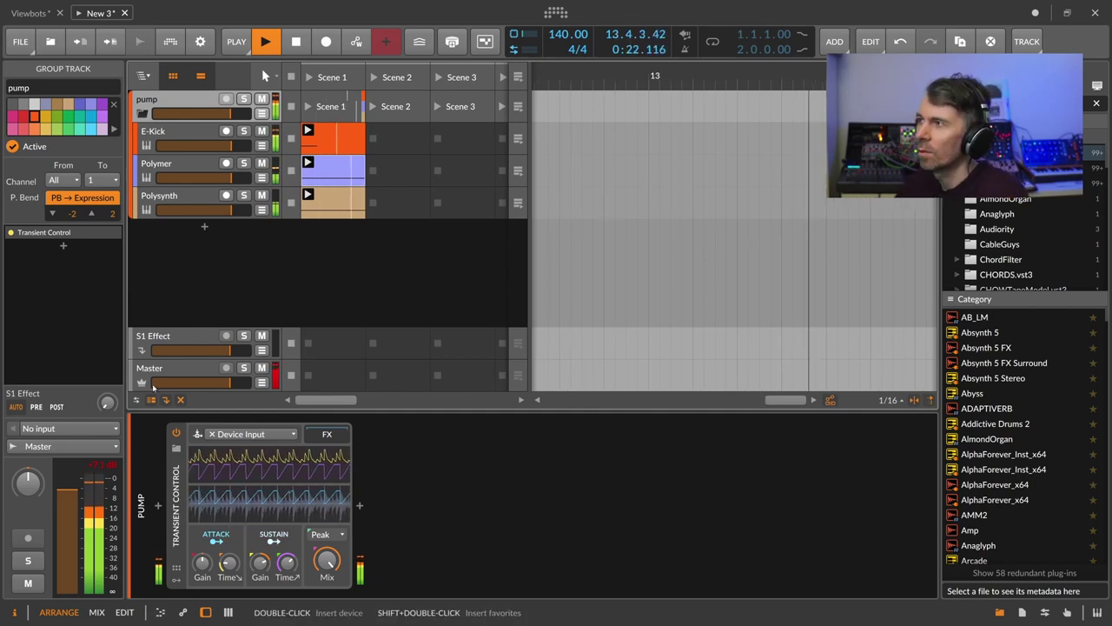
left_click(204, 226)
type("hat")
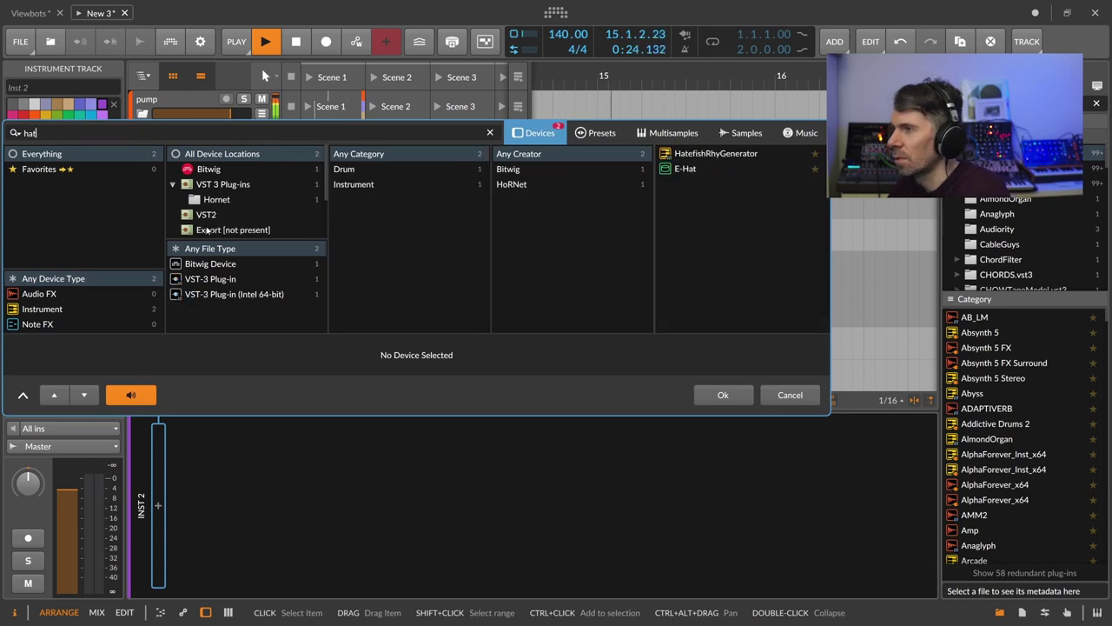
key("Down")
key("Down")
key("Return")
left_click_drag(202, 228, 202, 187)
Create an E-Hat clip in Scene 1 with four consecutive sixteenth C2 notes and shorten its loop to one beat
double_click(335, 201)
double_click(334, 201)
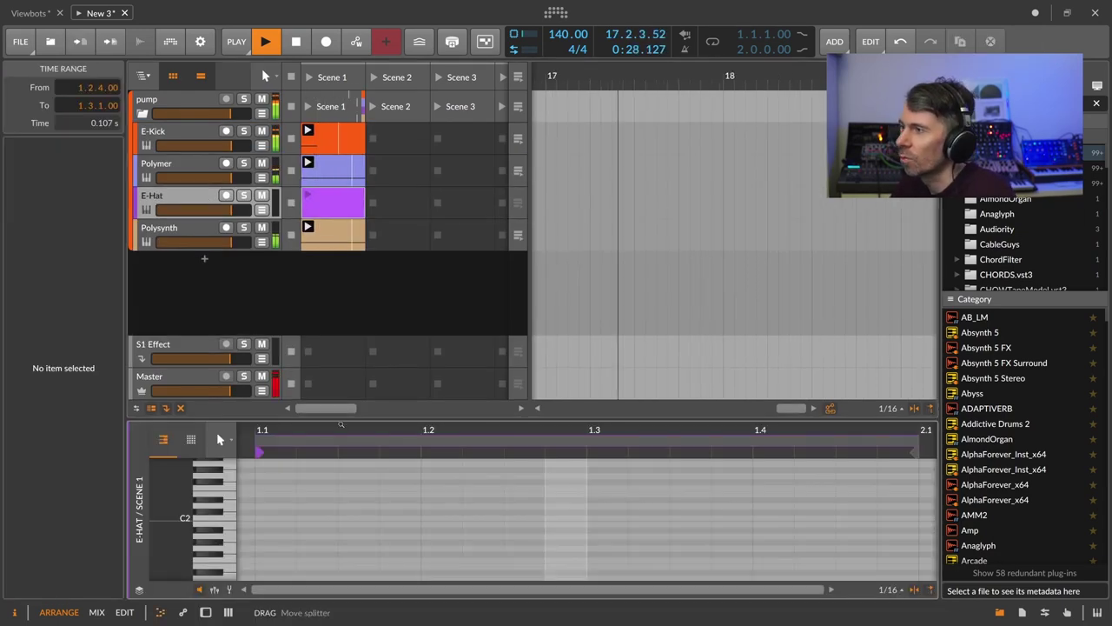
left_click_drag(324, 431, 317, 315)
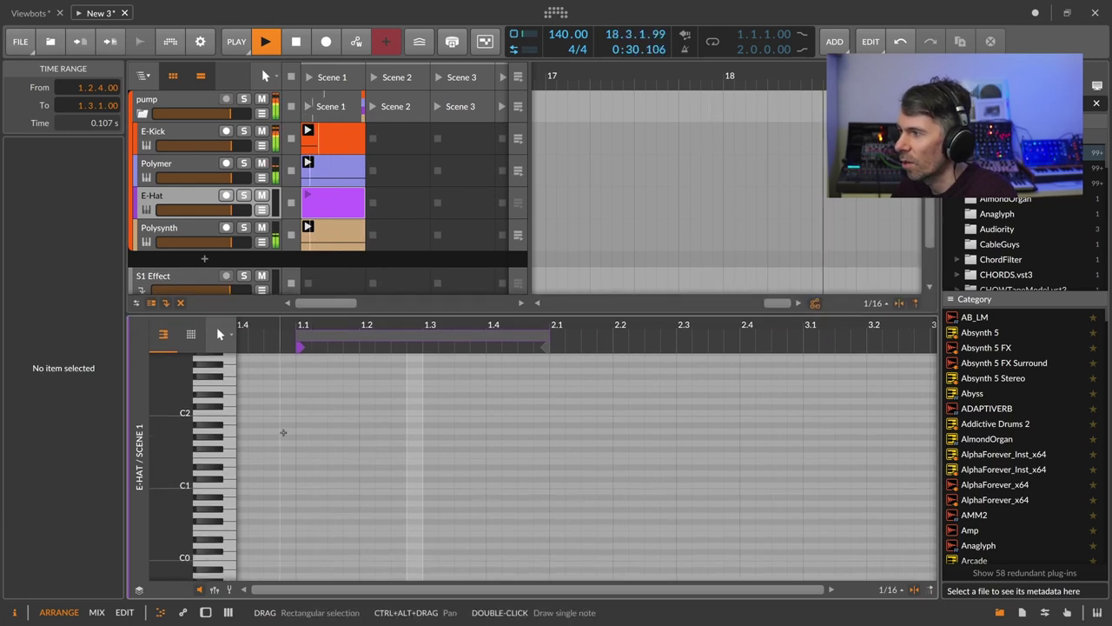
double_click(305, 411)
double_click(320, 413)
left_click(334, 414)
double_click(335, 414)
double_click(352, 414)
left_click_drag(547, 337, 353, 366)
Give the four hat notes varying velocities and launch the E-Hat clip
left_click(295, 482)
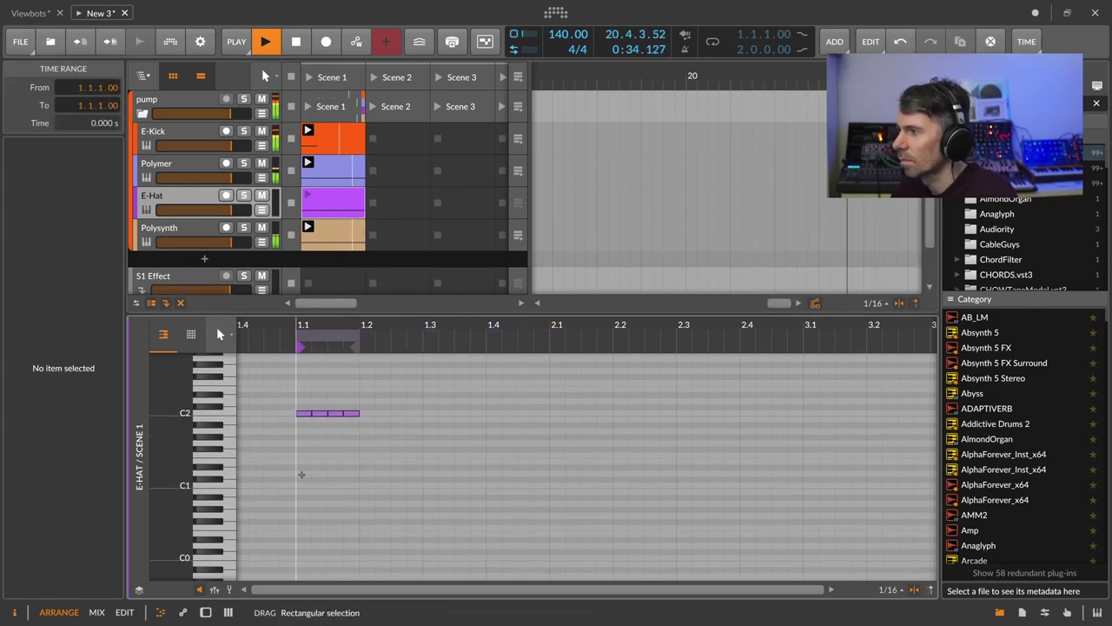
left_click(215, 589)
left_click_drag(312, 524, 342, 539)
left_click(311, 208)
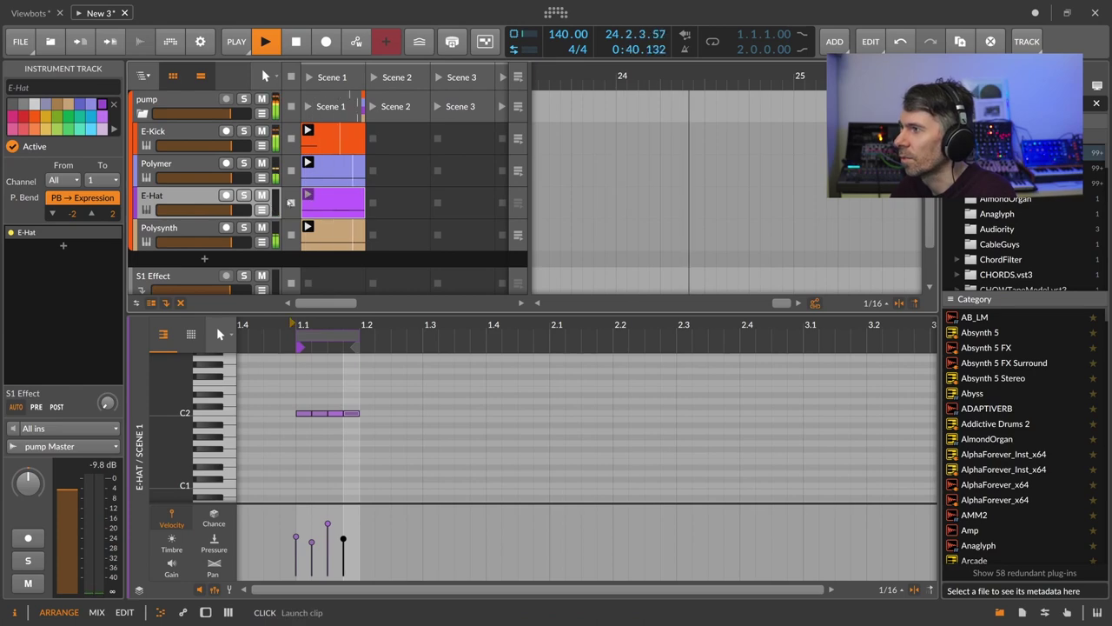
Add an Expressions modulator to the E-Hat, map Velocity to Decay by +0.580 and set the decay time to 63.7 ms
key("d")
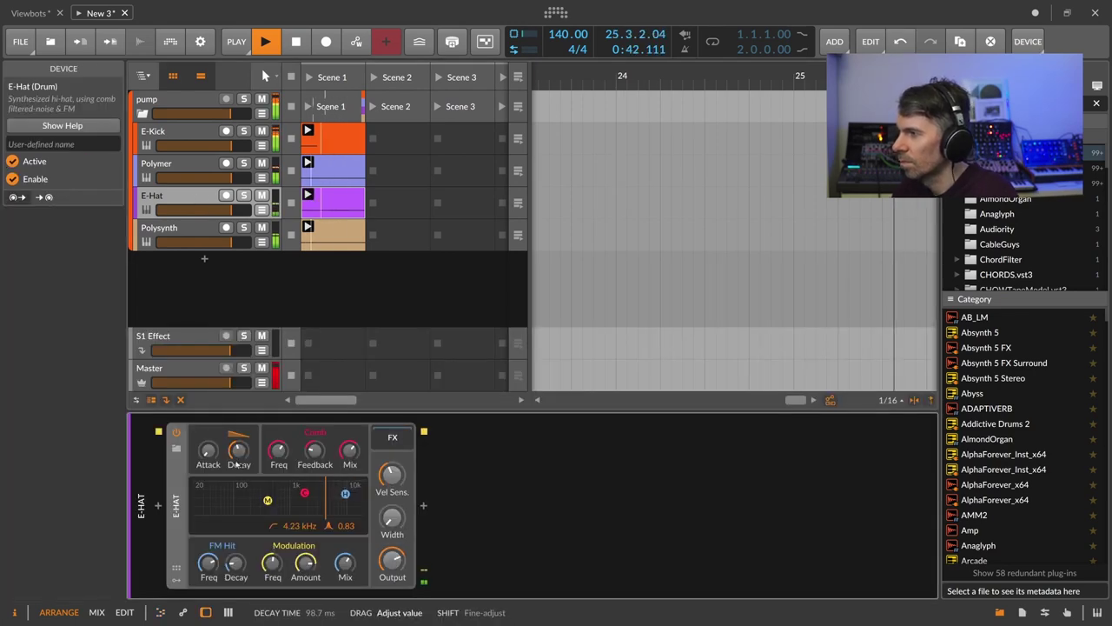
left_click(175, 449)
left_click(200, 452)
type("ex")
key("Return")
left_click(206, 449)
mouse_move(292, 450)
left_mouse_down()
mouse_move(293, 435)
mouse_move(293, 462)
left_mouse_up()
left_click(203, 450)
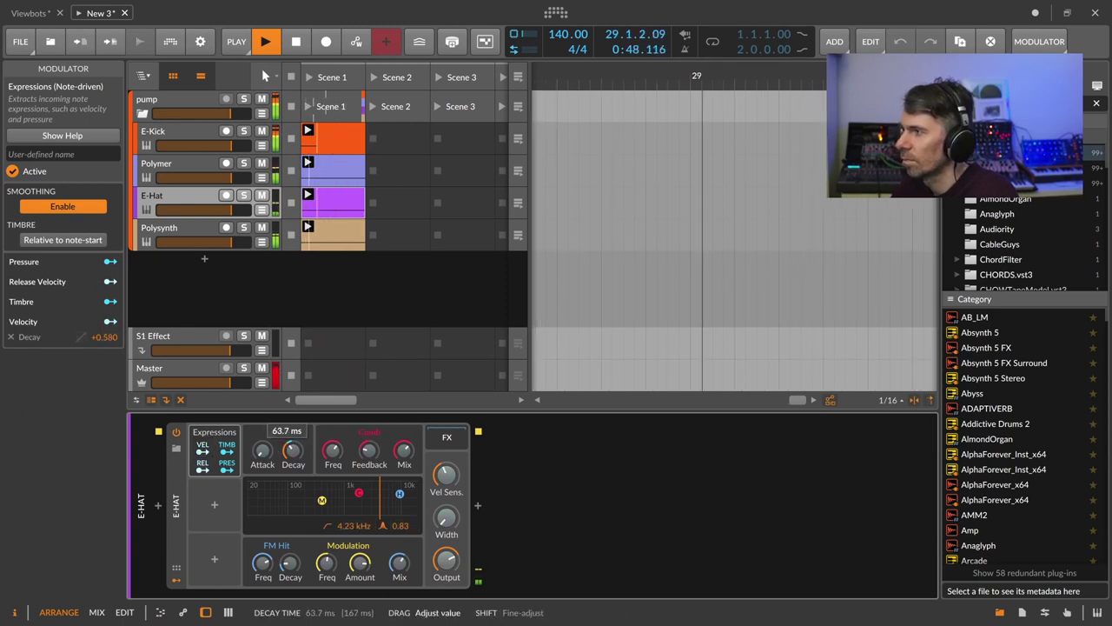
Select the pump group to view its Transient Control while the full loop plays
left_click(204, 272)
left_click(178, 103)
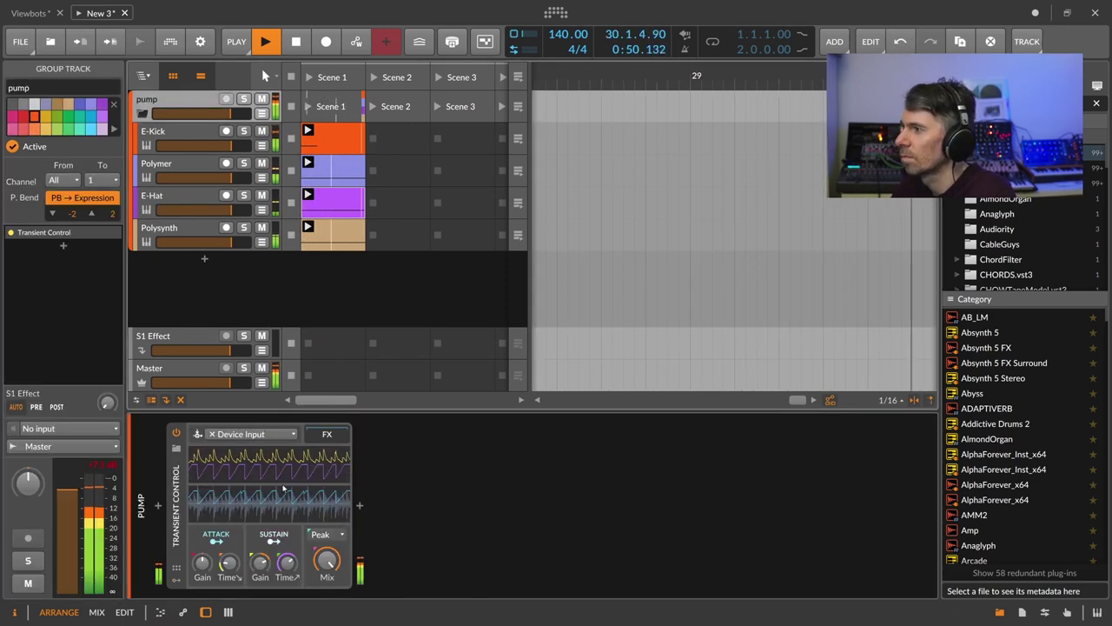
Set the pump group's Transient Control sustain time to about 154 ms and its sustain gain to 96.0 %
left_click(250, 557)
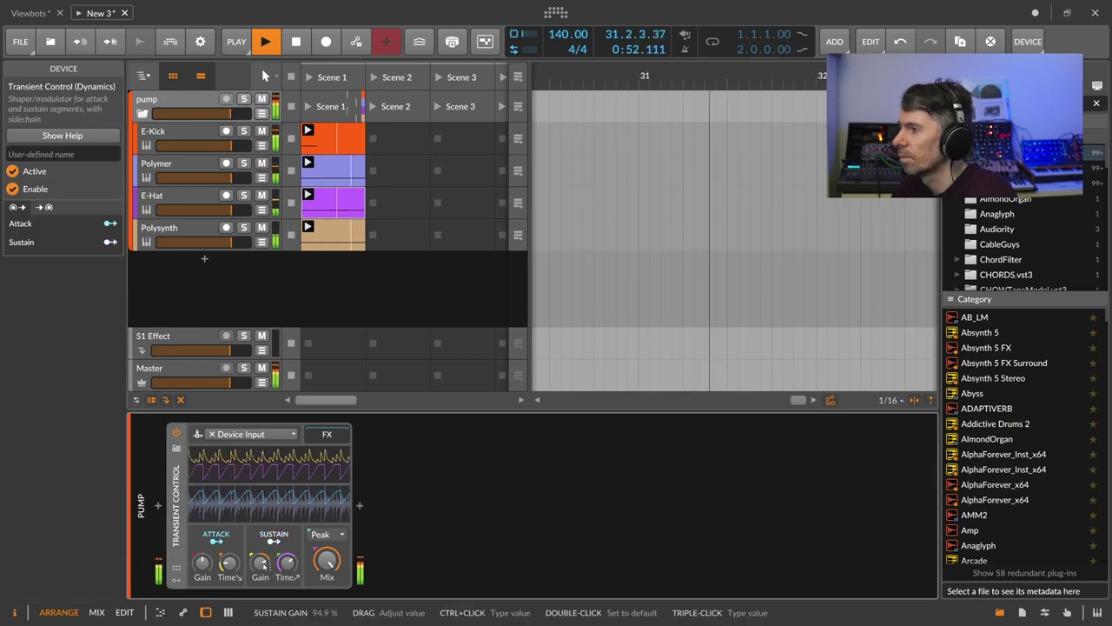
mouse_move(287, 563)
left_mouse_down()
mouse_move(287, 588)
mouse_move(287, 547)
left_mouse_up()
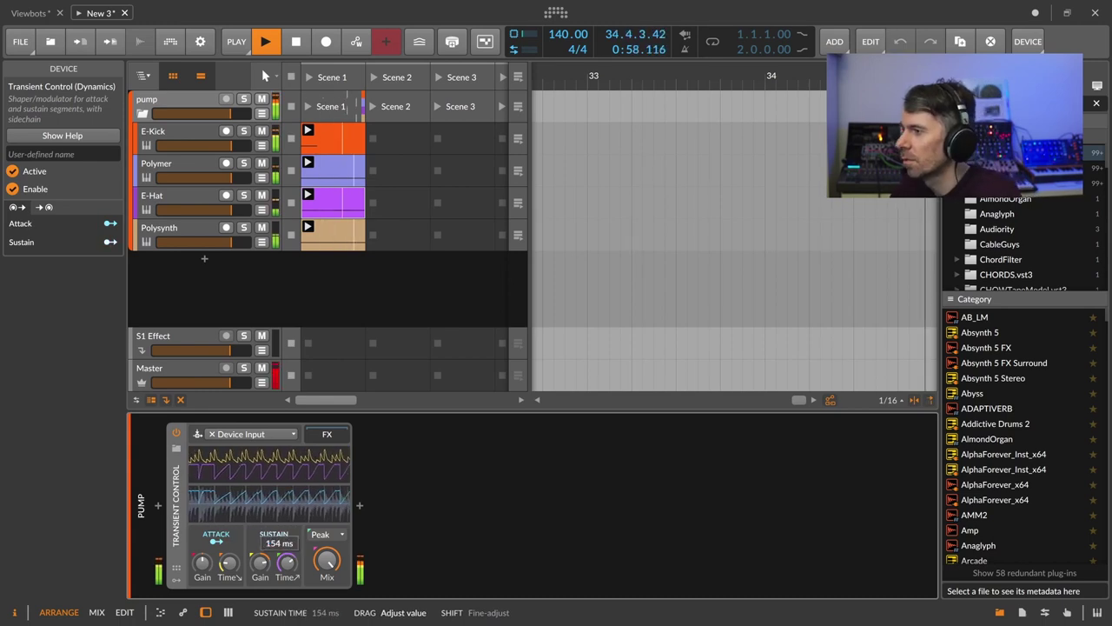
left_click_drag(260, 563, 260, 568)
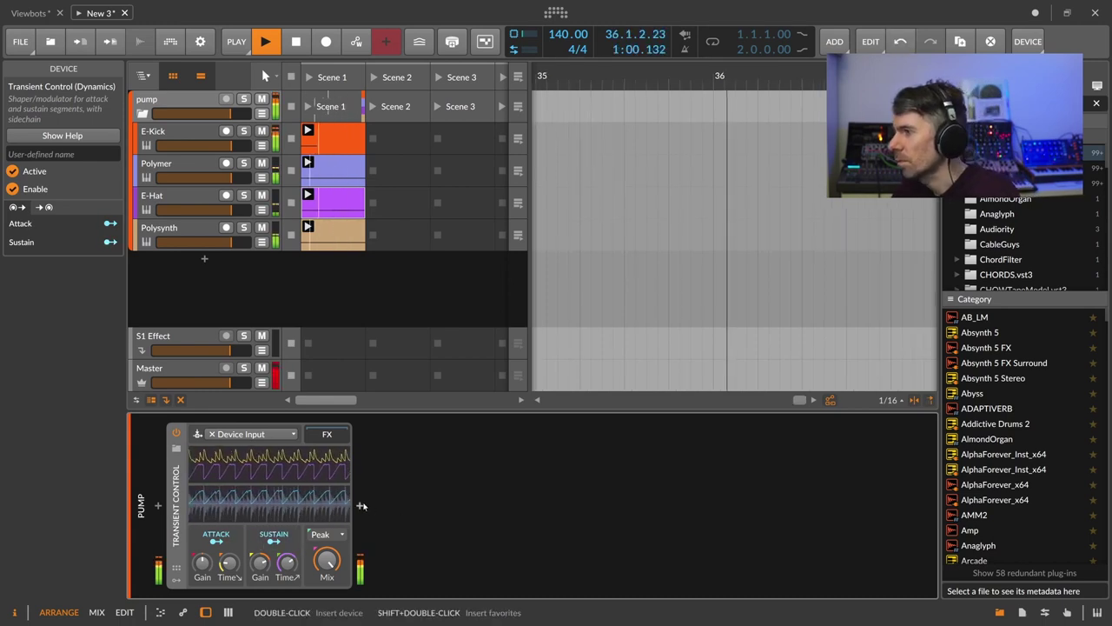
Insert Newfangled Elevate after the Transient Control, raise its limiter gain to about 4 dB and close the plug-in window
double_click(362, 506)
type("elev")
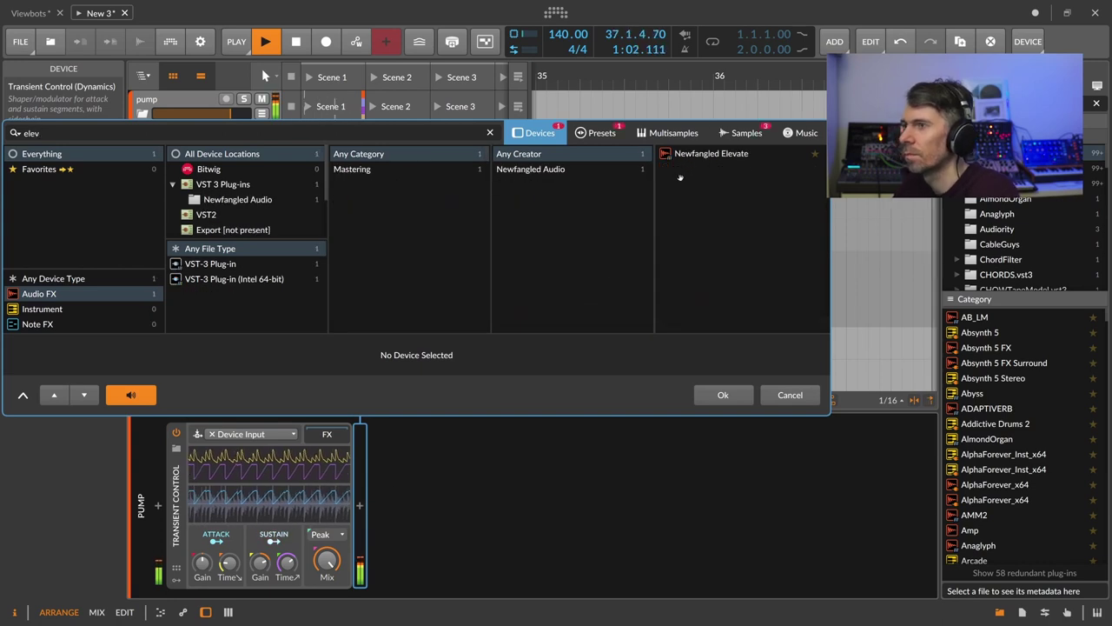
double_click(704, 154)
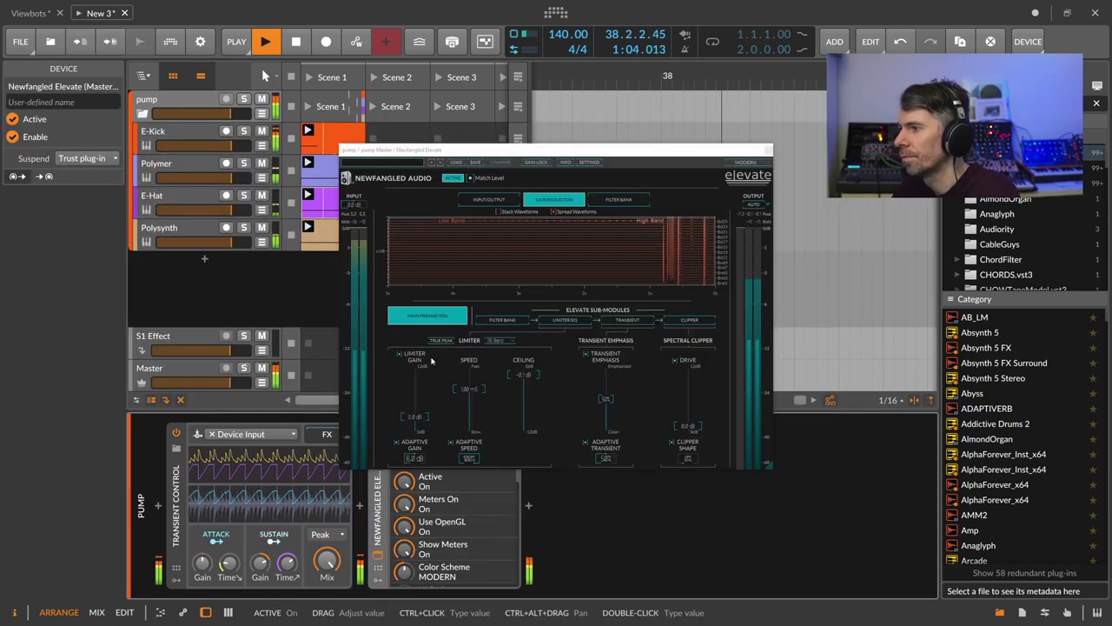
left_click_drag(419, 416, 423, 403)
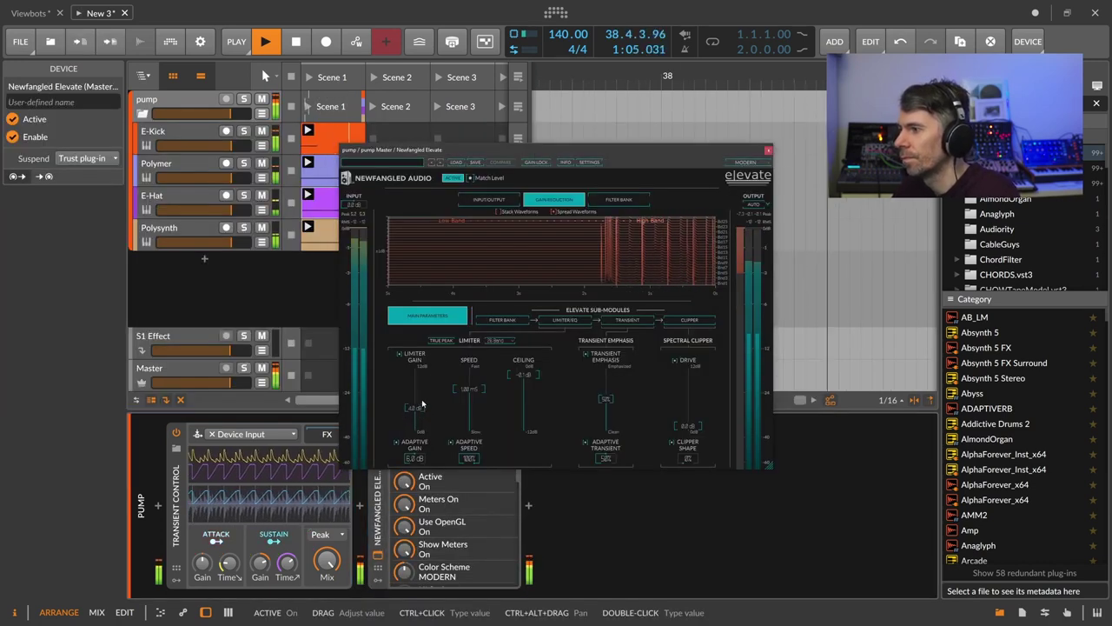
left_click(768, 151)
Adjust the comb filter feedback of the E-Hat track's hat synth to about -33 % while the loop plays
left_click(203, 197)
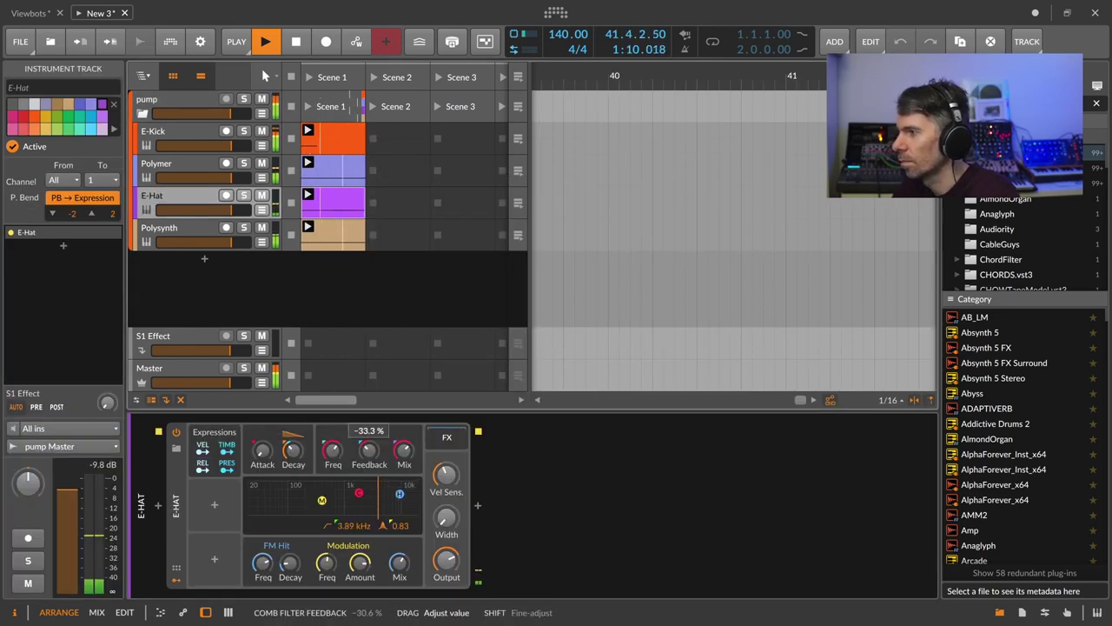
left_click_drag(318, 453, 293, 441)
left_click(203, 452)
key("Escape")
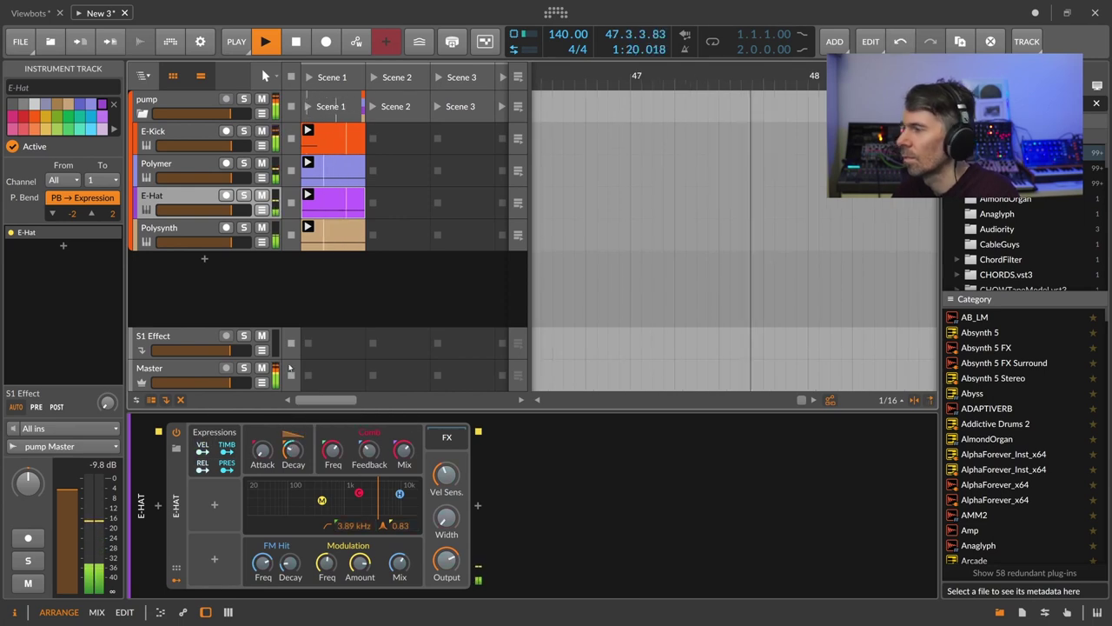
Bypass and re-enable the pump group's Transient Control to compare the sound, and stop playback
left_click(163, 101)
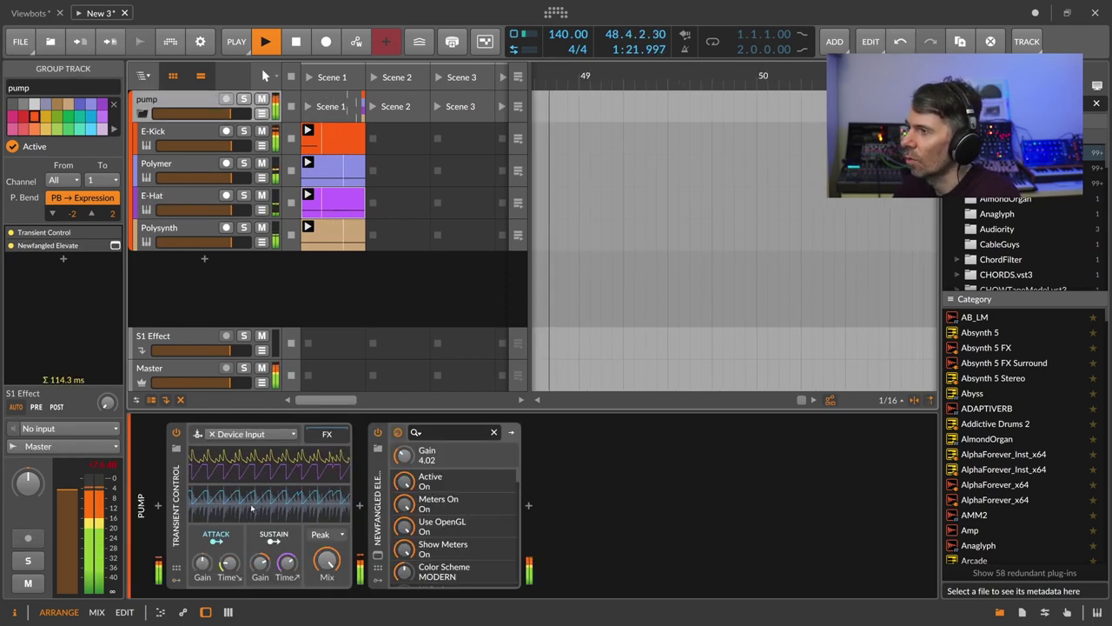
left_click(184, 491)
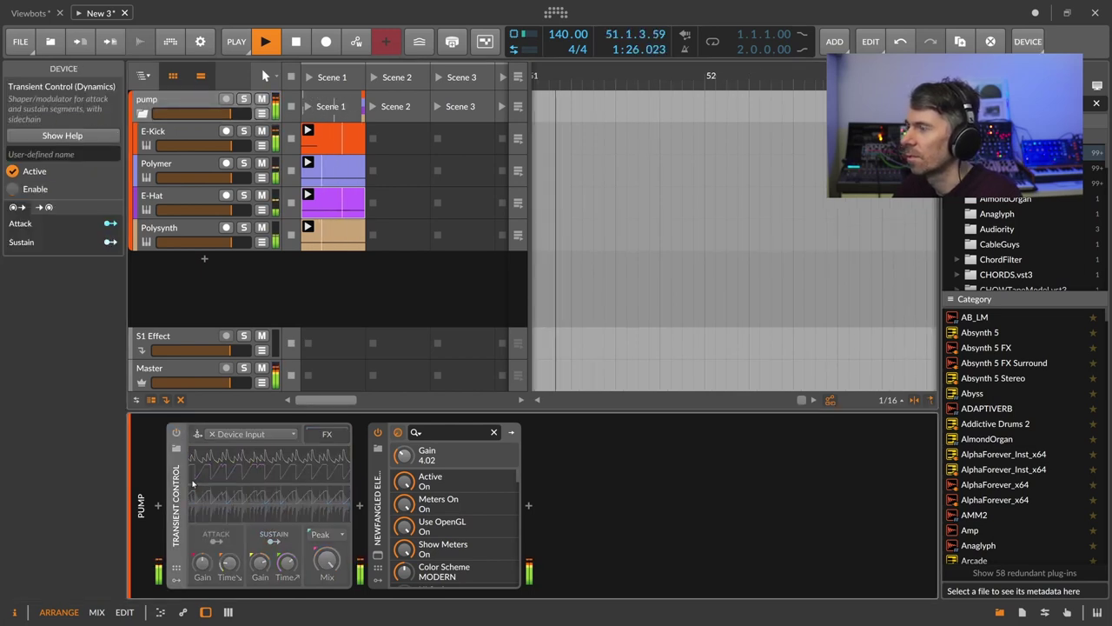
left_click(175, 432)
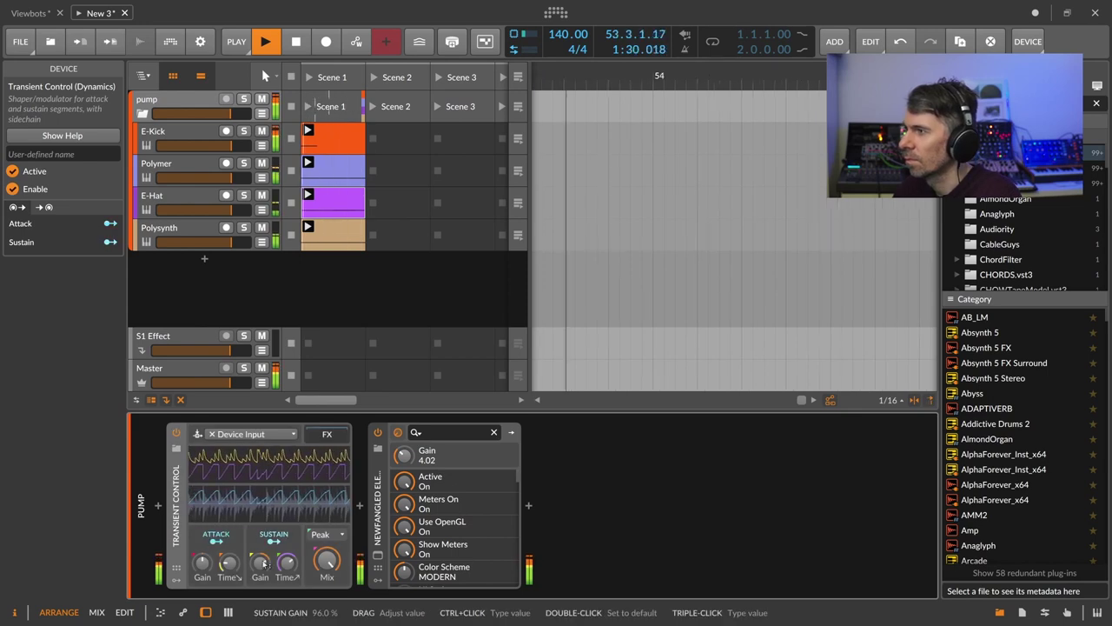
key("space")
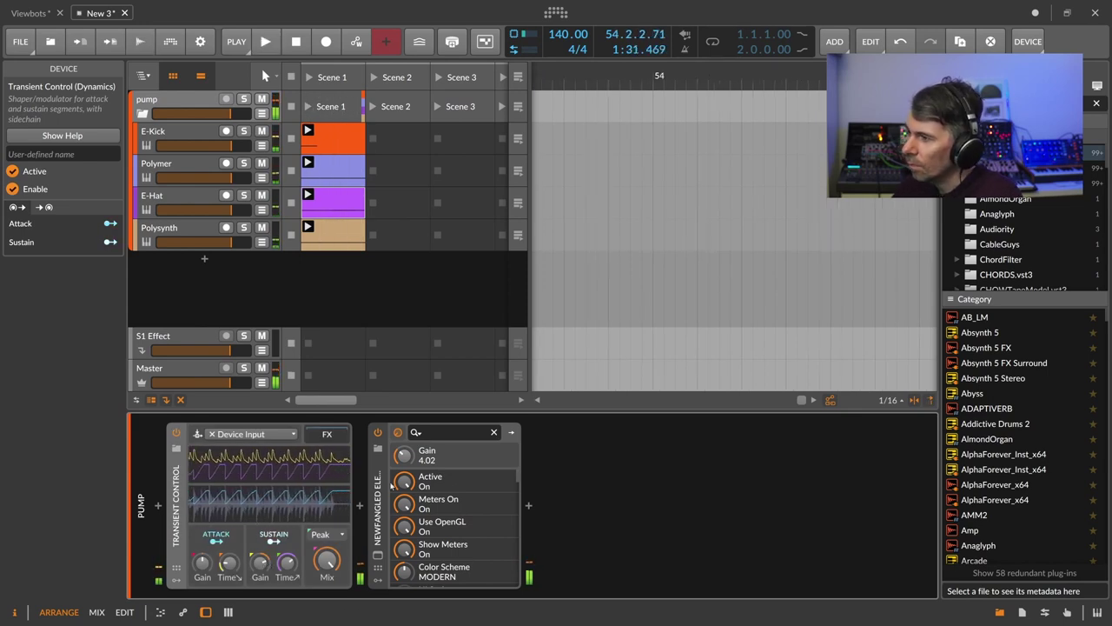
Fold the pump group so its tracks are hidden and leave the group track selected
left_click(171, 136)
left_click(182, 100)
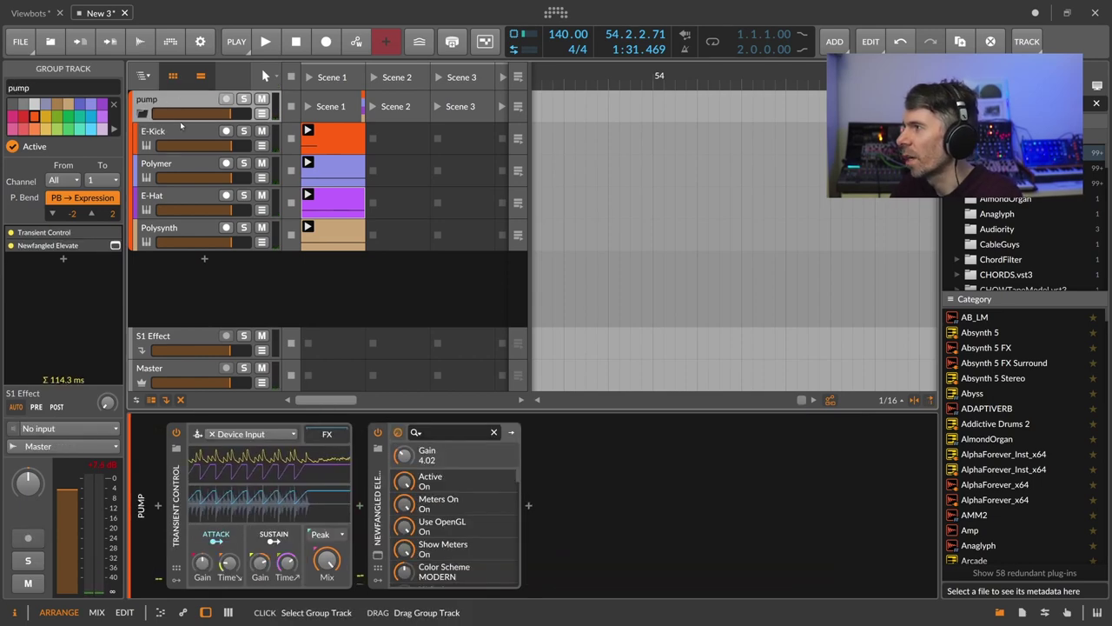
left_click(180, 135)
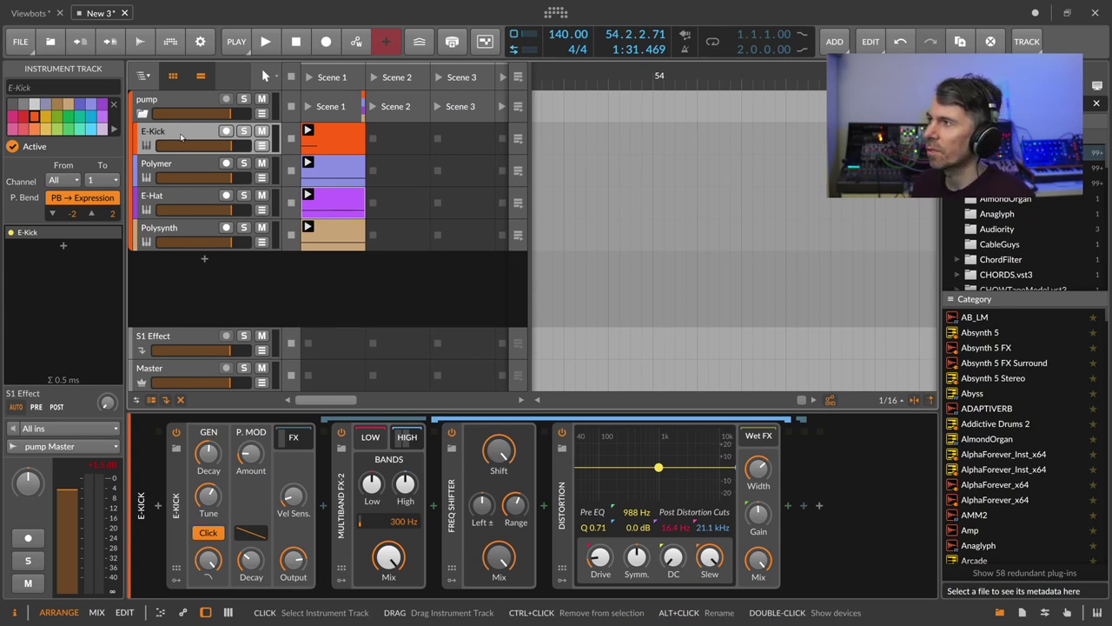
left_click(143, 113)
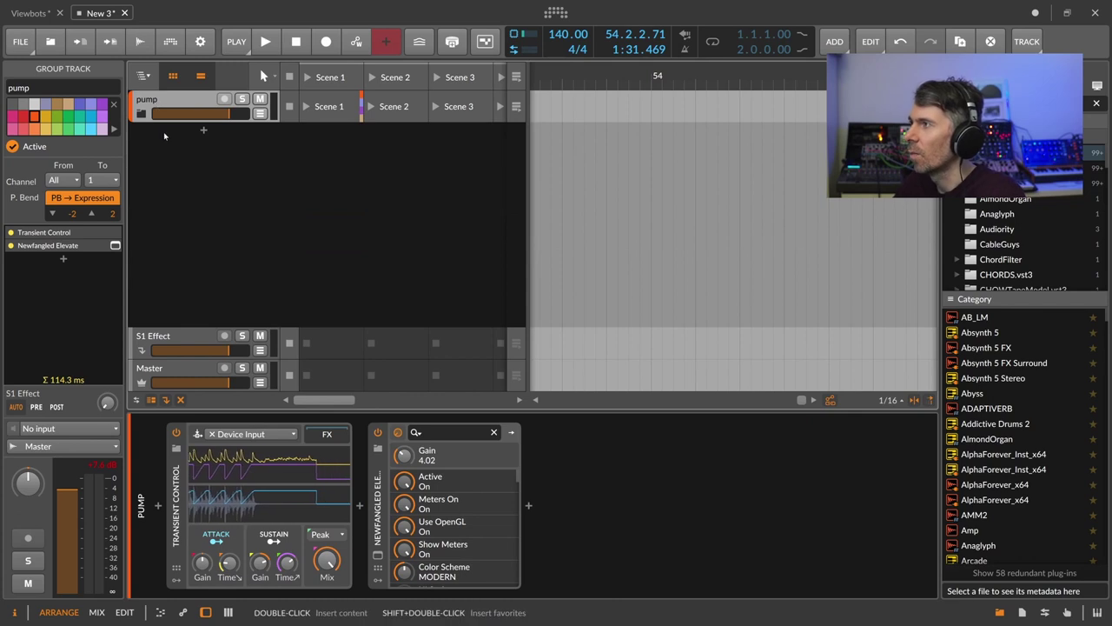
left_click(212, 133)
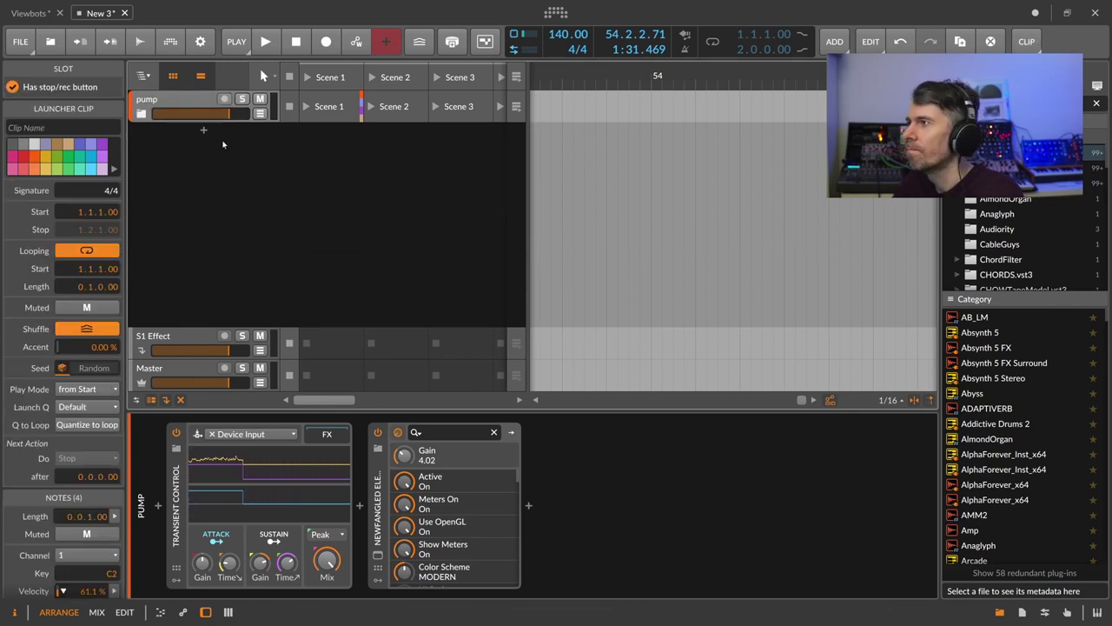
left_click(172, 101)
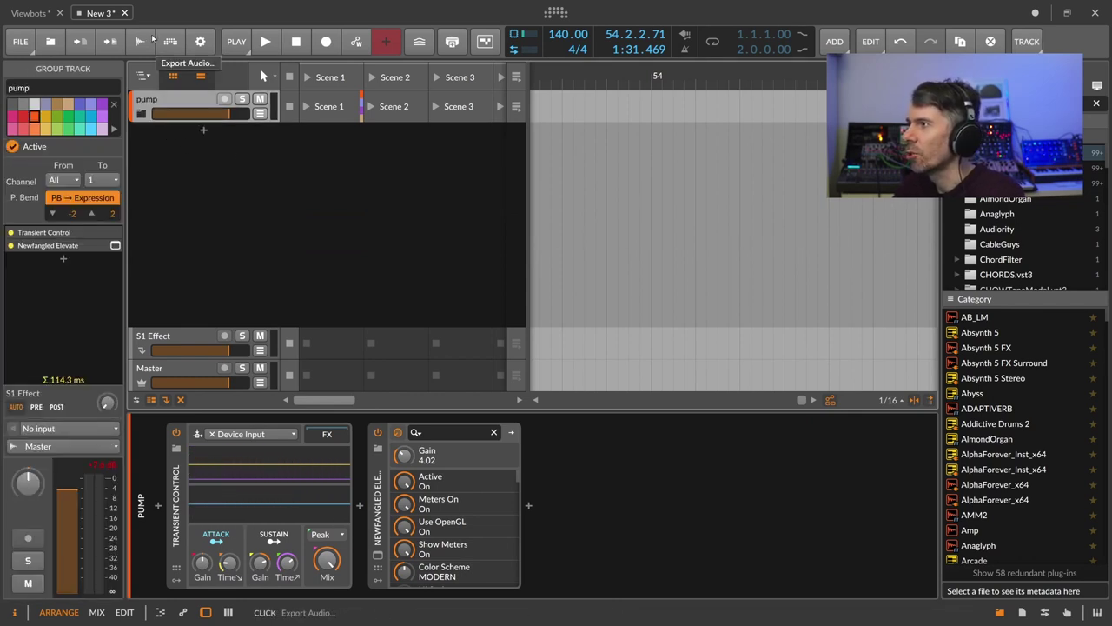
Create a new project and delete its Audio 2 track
left_click(20, 41)
left_click(44, 70)
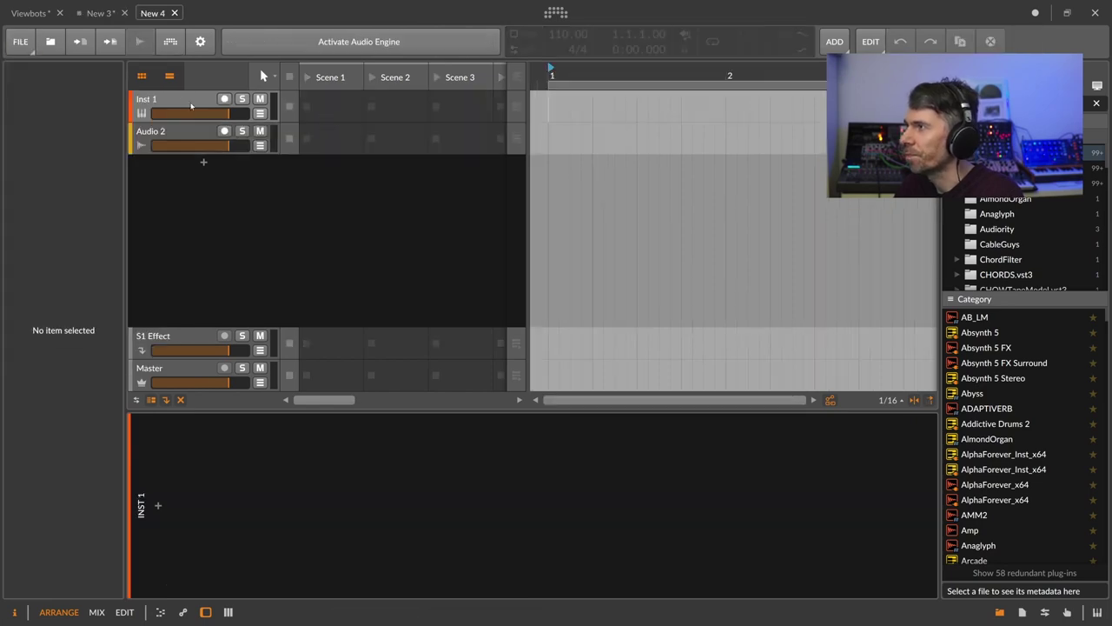
left_click(177, 133)
key("Delete")
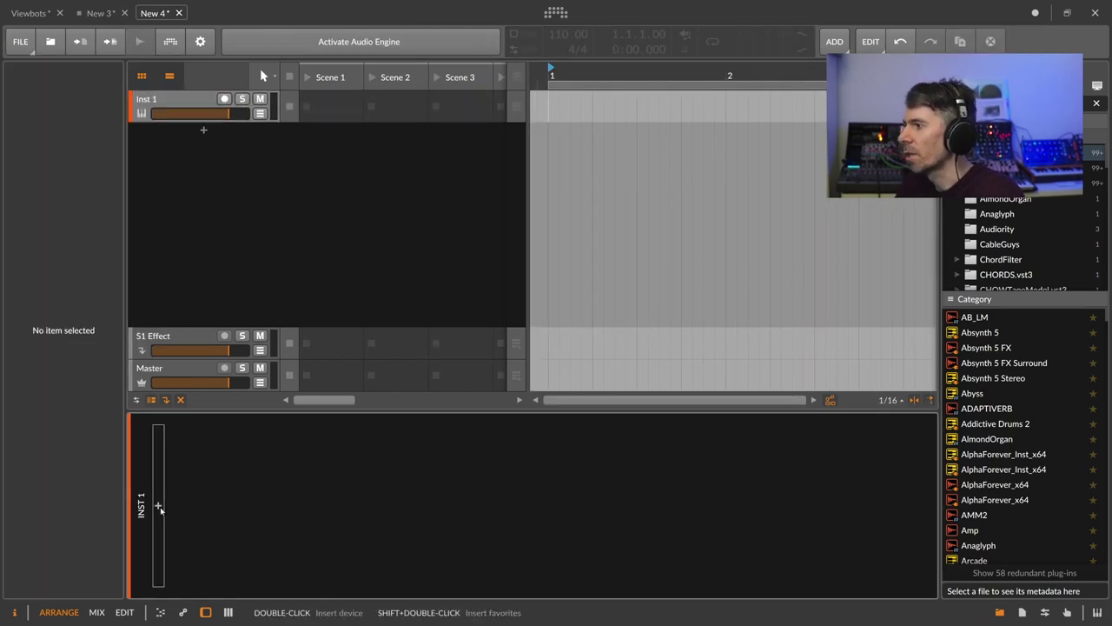
Search the devices for kick and insert an E-Kick on the Inst 1 track
left_click(157, 507)
type("kick")
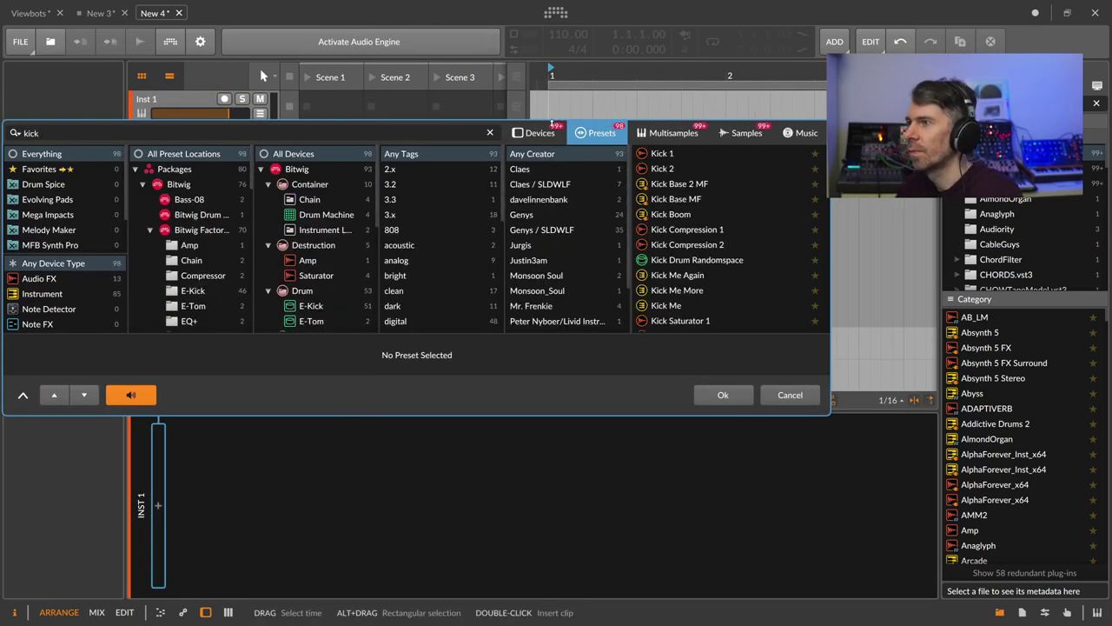
left_click(535, 133)
double_click(678, 170)
Add two more instrument tracks below the kick, one with an E-Snare and one with an E-Hat
left_click(193, 100)
left_click(203, 129)
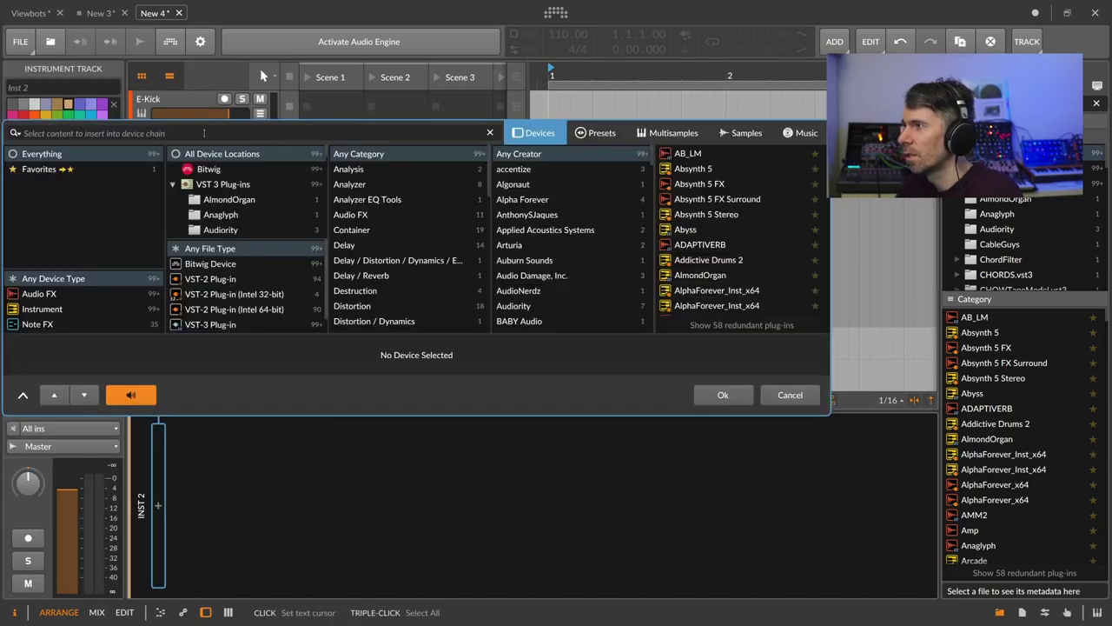
type("snare")
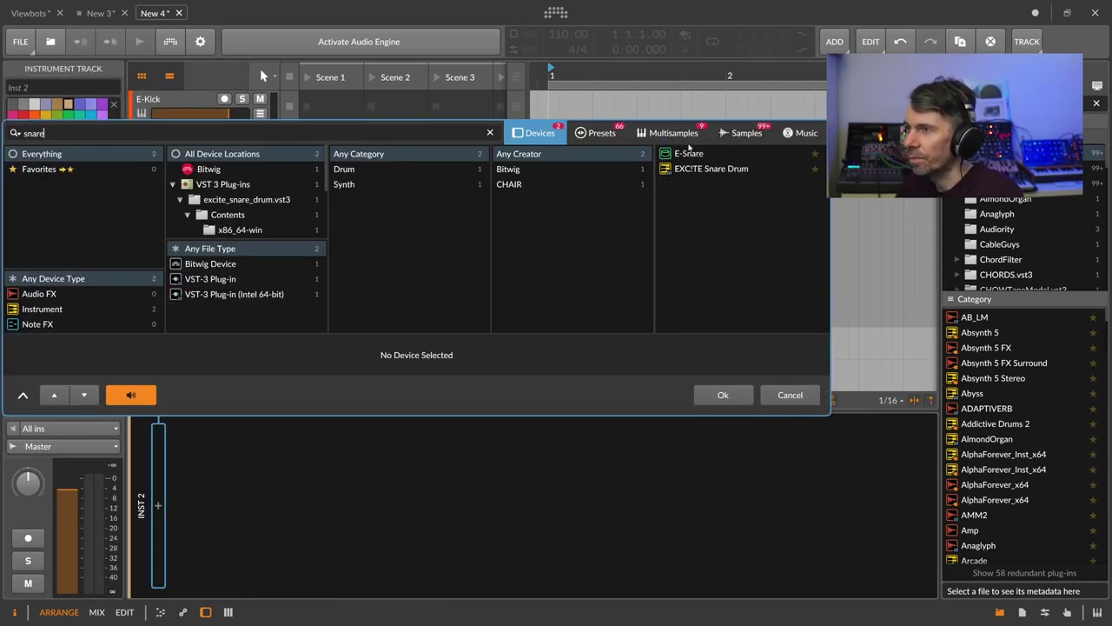
double_click(689, 153)
double_click(204, 164)
type("hat")
double_click(683, 170)
left_click(304, 210)
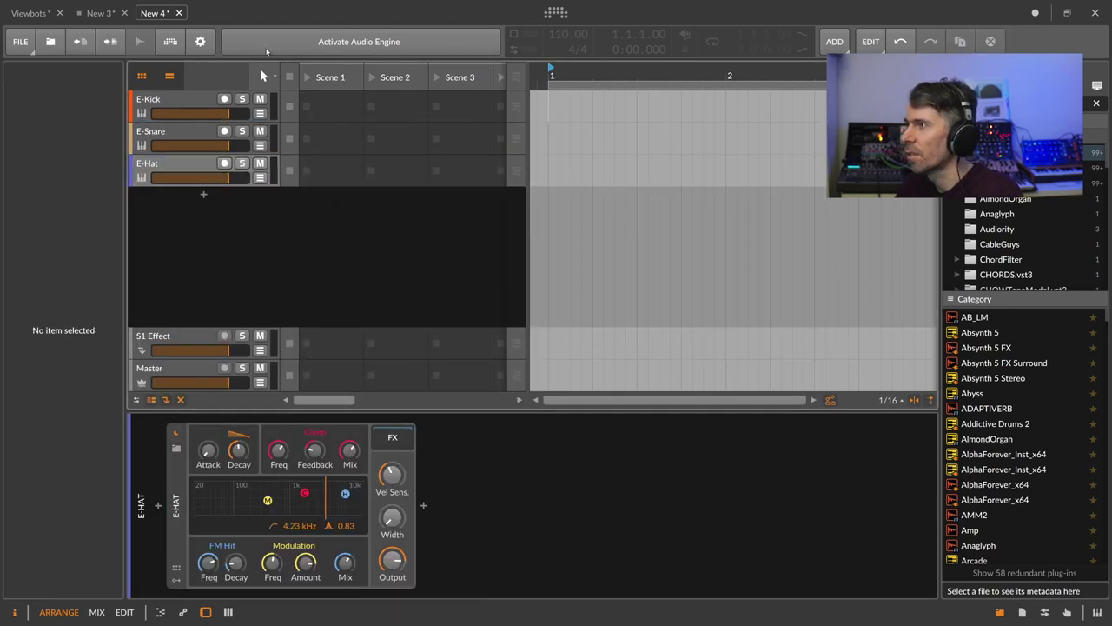
Activate the audio engine for the new project and set the tempo to 172 BPM
left_click(269, 42)
double_click(370, 170)
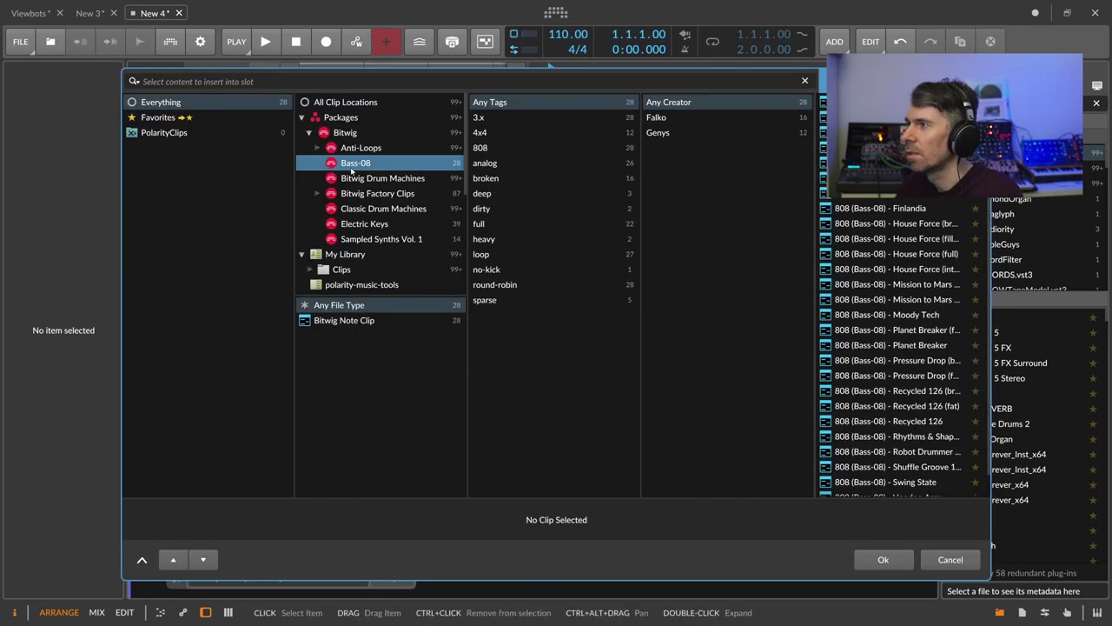
left_click(941, 560)
double_click(570, 35)
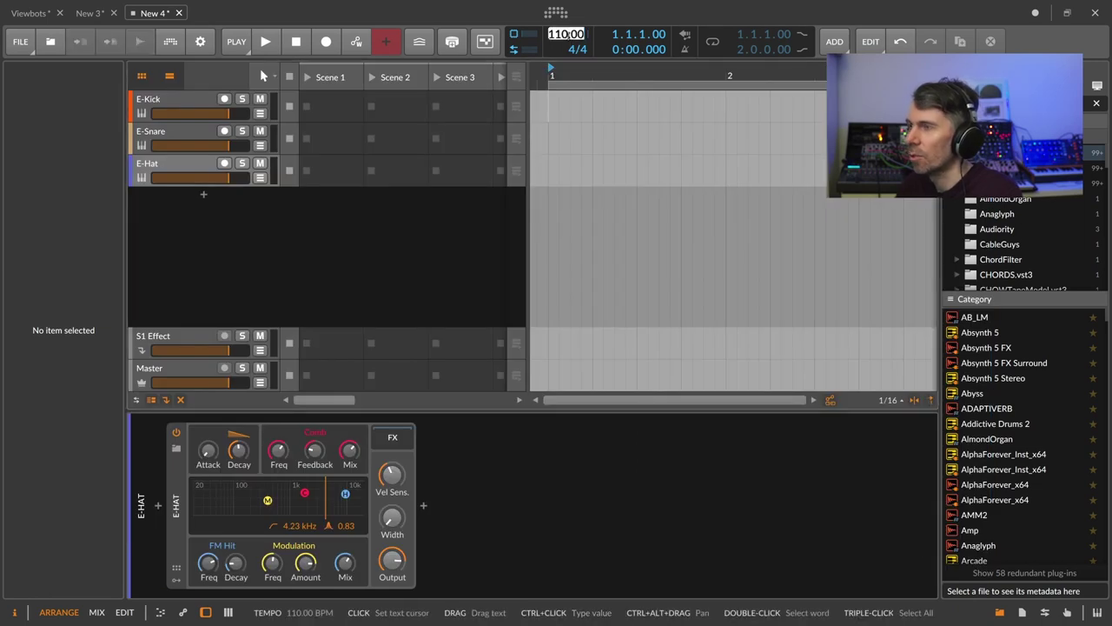
type("172")
key("Return")
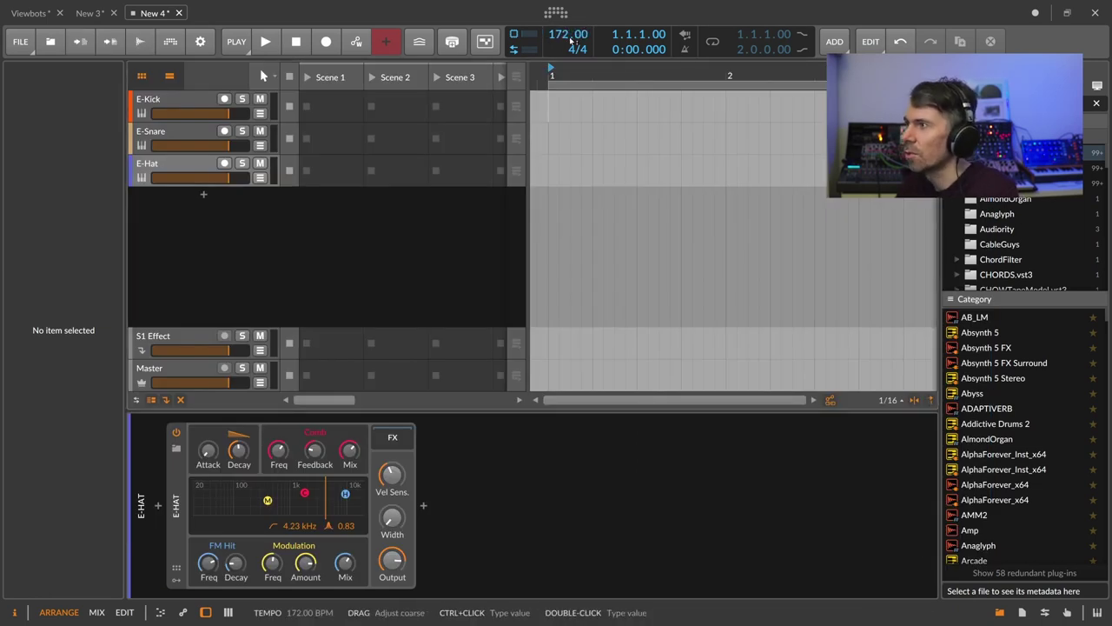
Create an E-Hat clip in Scene 1 with four consecutive sixteenth C3 notes from the clip's start
left_click(337, 171)
double_click(338, 171)
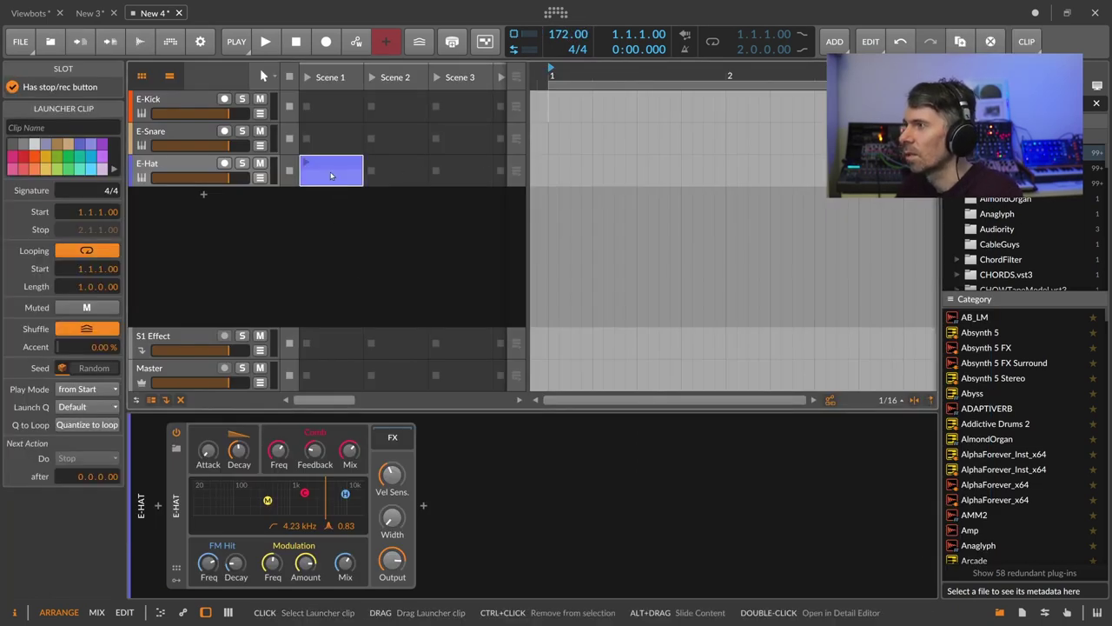
double_click(280, 504)
left_click_drag(321, 445, 298, 498)
key("ctrl+d")
key("ctrl+d")
key("ctrl+d")
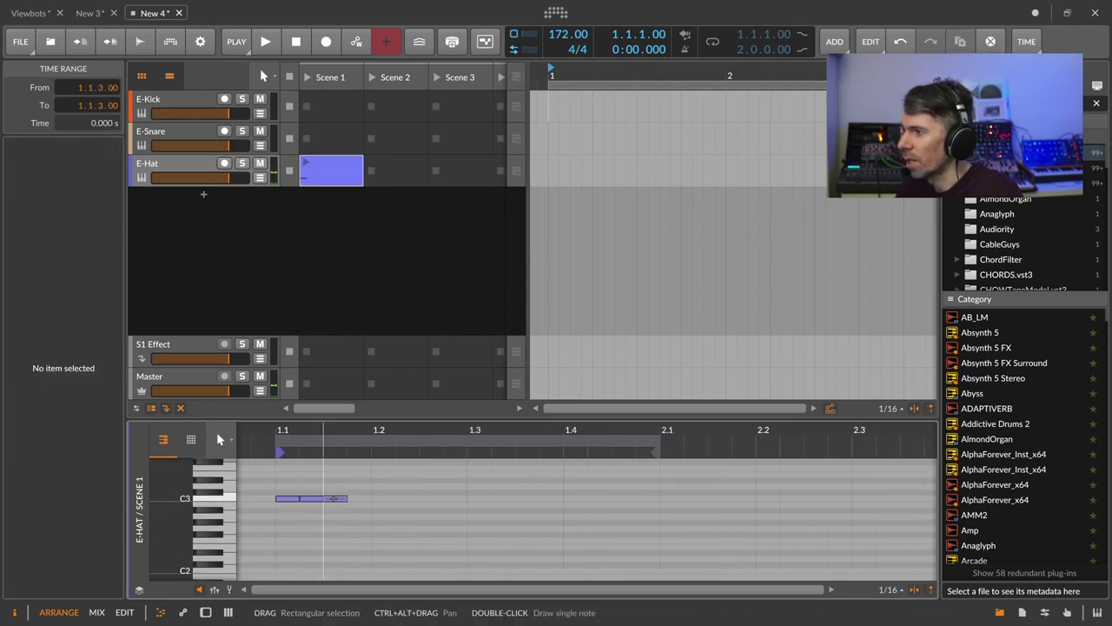
Give the hat notes varying velocities and shorten the clip's loop to a length of 0.1.2.00
left_click(214, 589)
left_click_drag(300, 549, 348, 572)
left_click(398, 519)
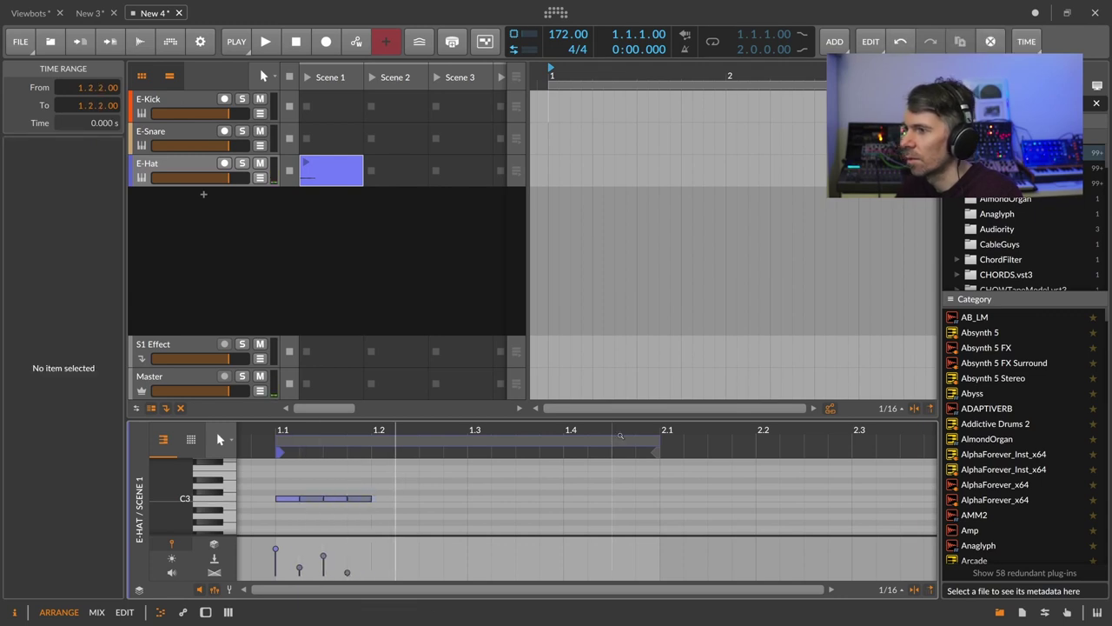
left_click_drag(660, 442, 416, 458)
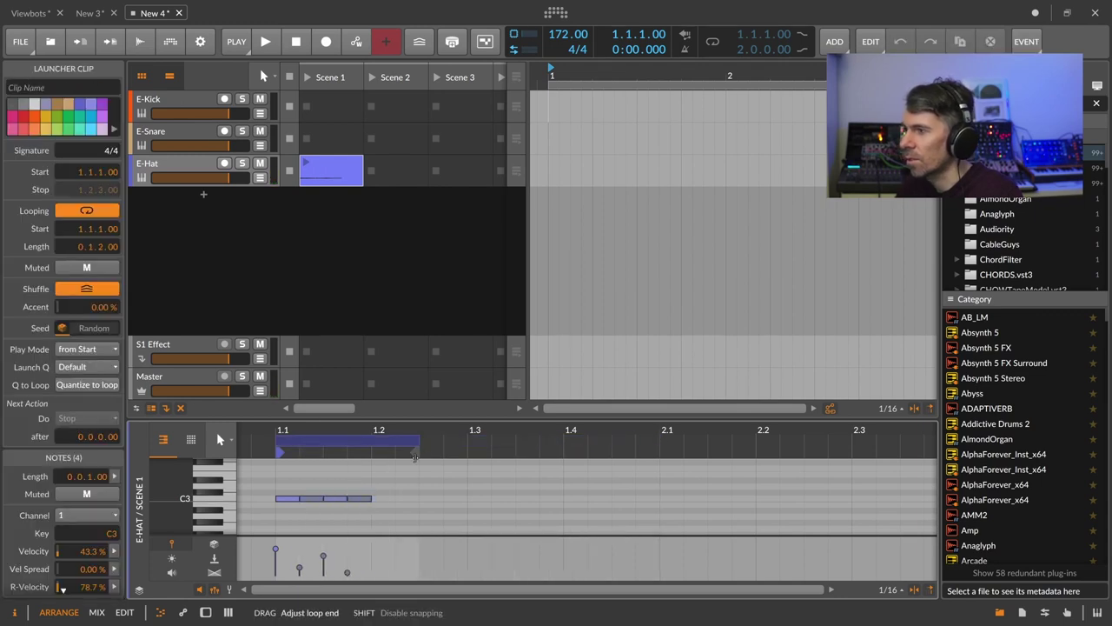
Create an E-Snare clip in Scene 1 with sixteenth C3 notes on beats 2 and 4
double_click(334, 142)
double_click(442, 500)
double_click(773, 498)
Create an E-Kick clip in Scene 1 with C3 notes at 1.1.1 and 1.3.3, and launch the scene
double_click(332, 105)
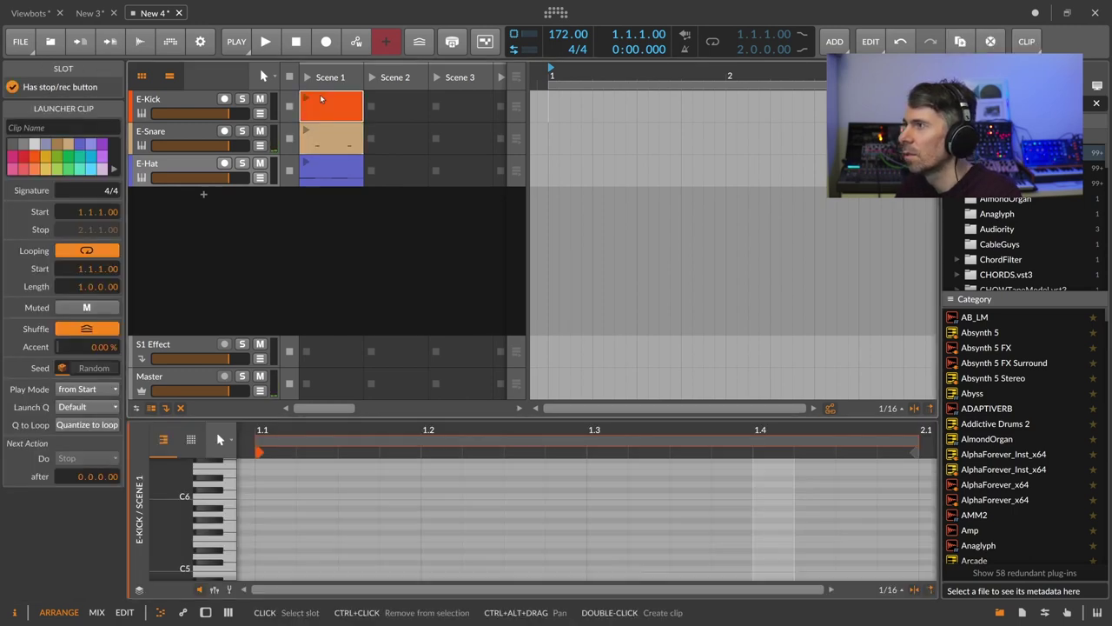
double_click(267, 498)
double_click(685, 498)
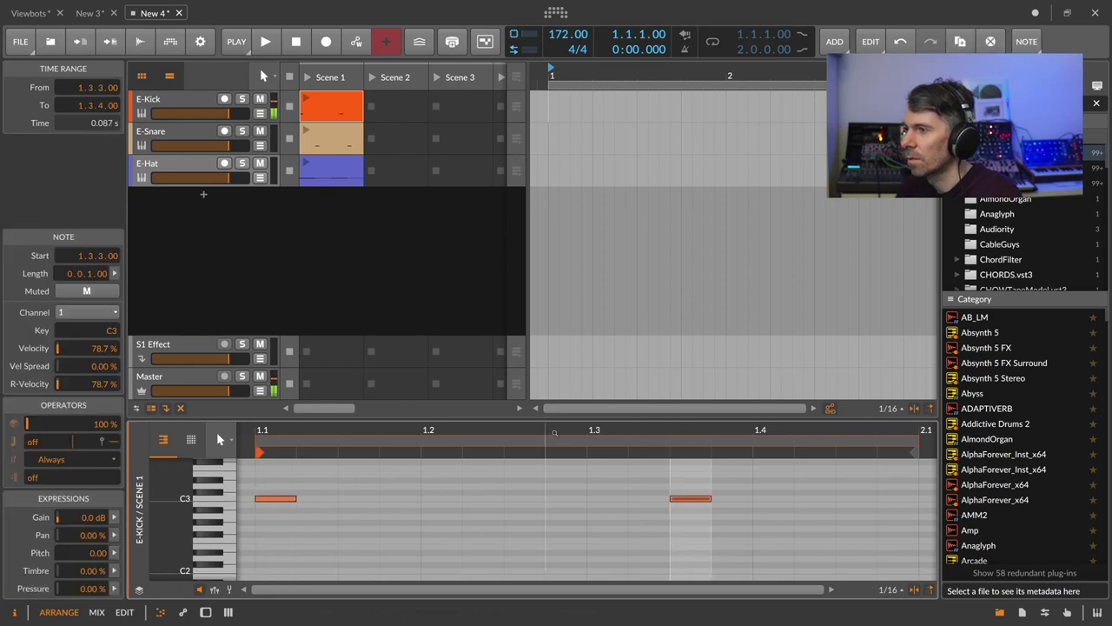
left_click(309, 77)
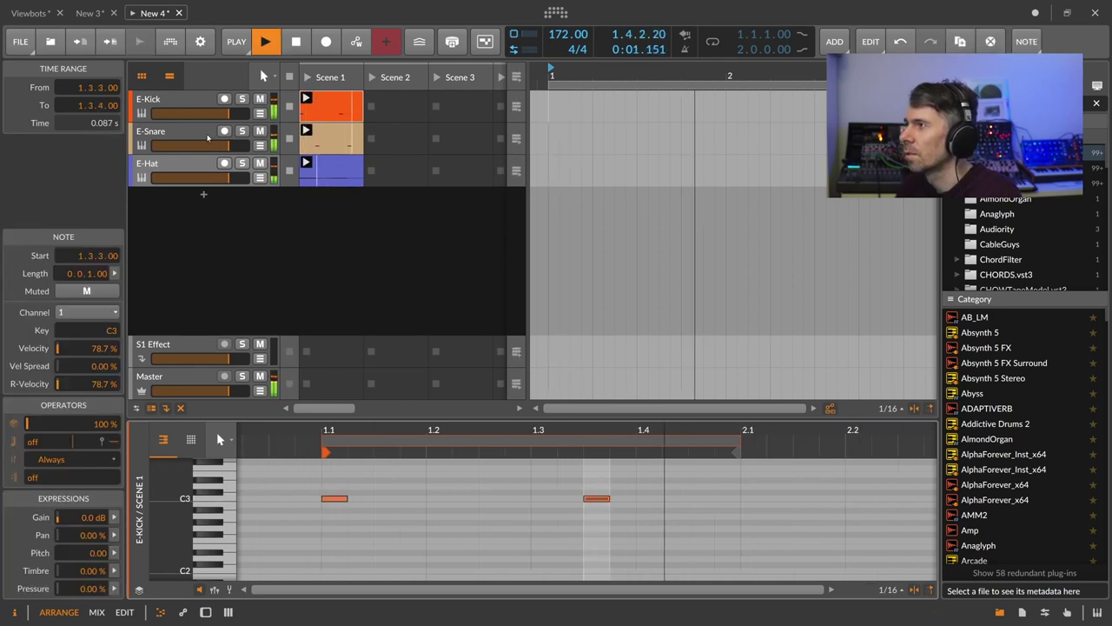
Open the E-Snare device and reshape its sound with the oscillator tuning, oscillator decay, noise mix and output
left_click(188, 142)
double_click(187, 141)
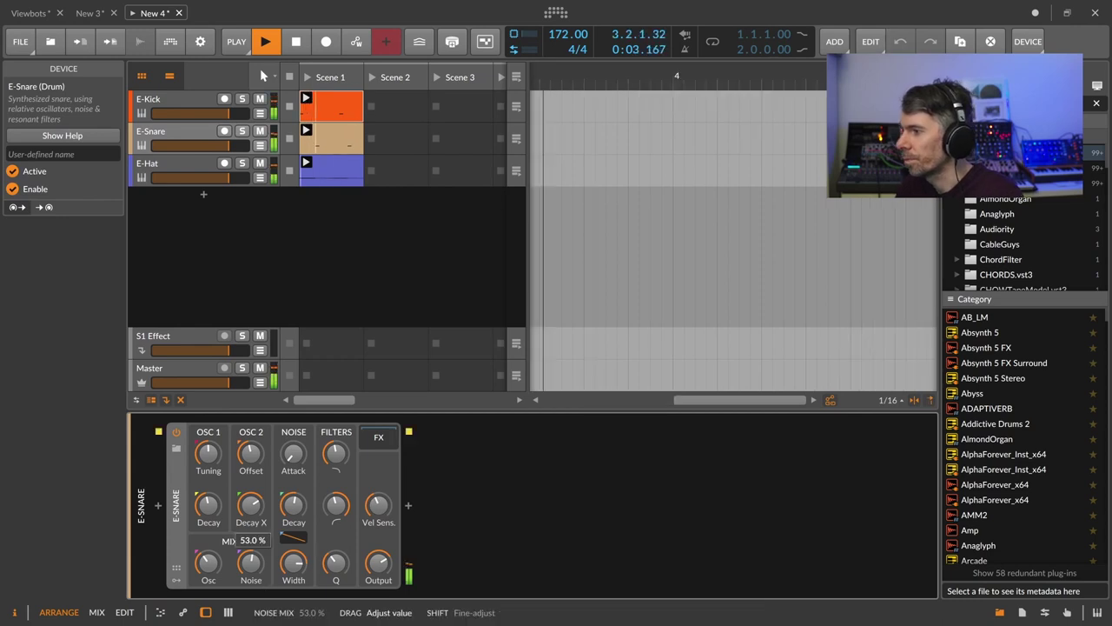
mouse_move(379, 561)
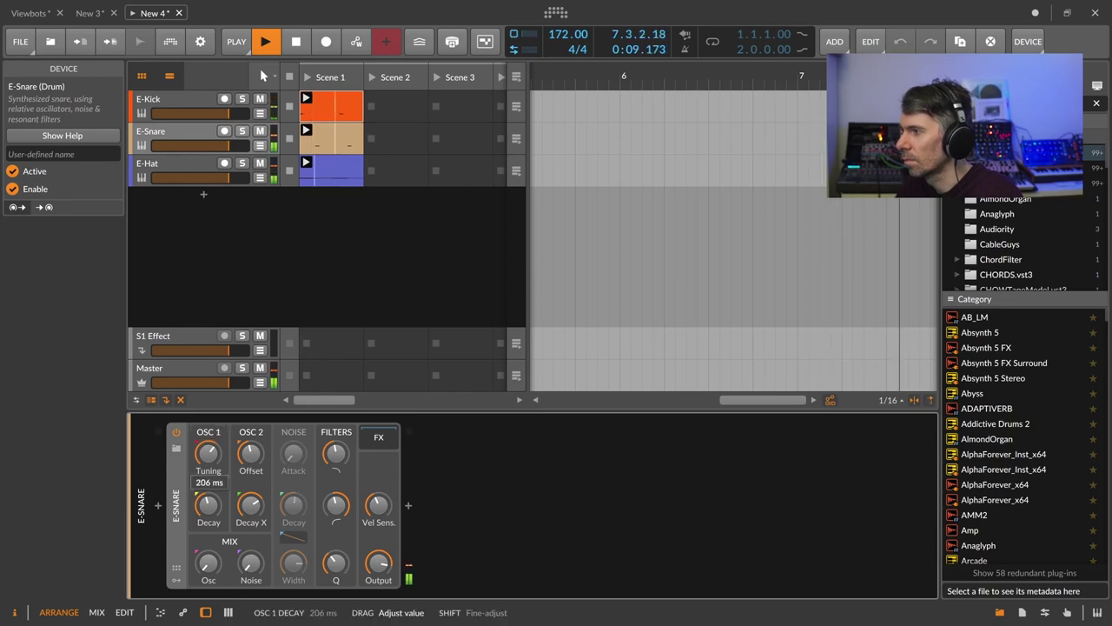
left_click_drag(258, 554, 265, 559)
Add the Hard-Clip preset after the E-Snare device
left_click(409, 505)
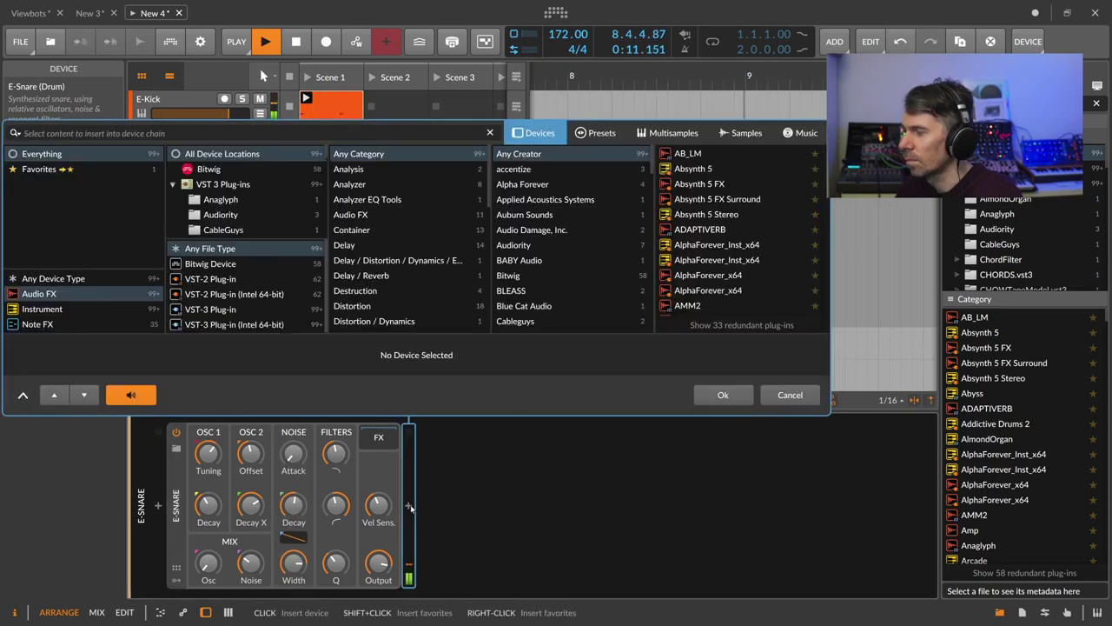
type("hard")
left_click(601, 132)
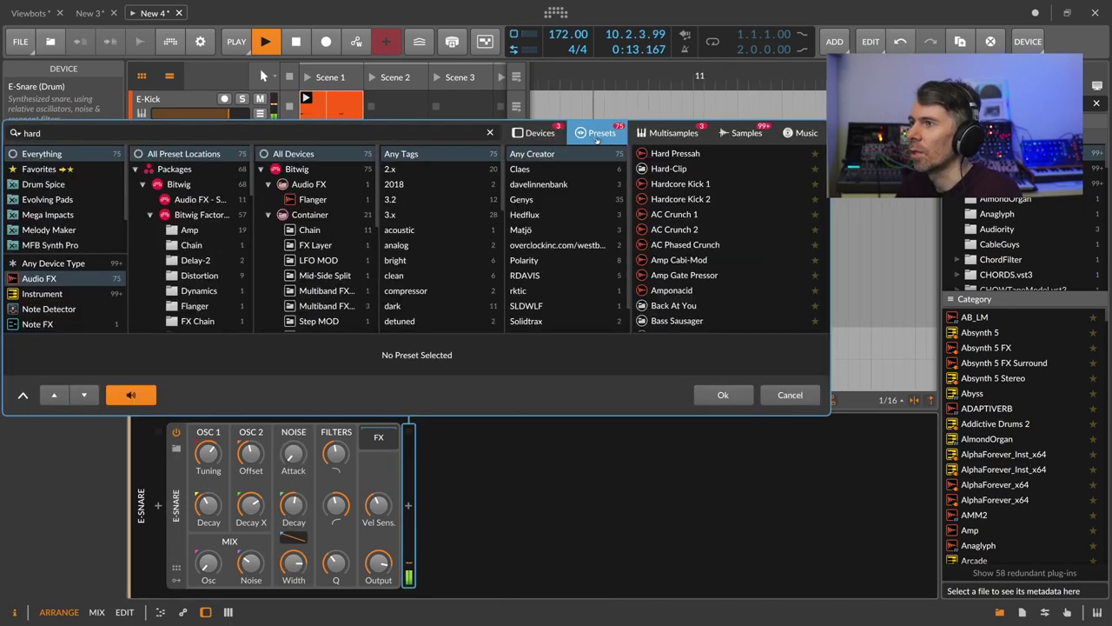
left_click(668, 170)
double_click(668, 171)
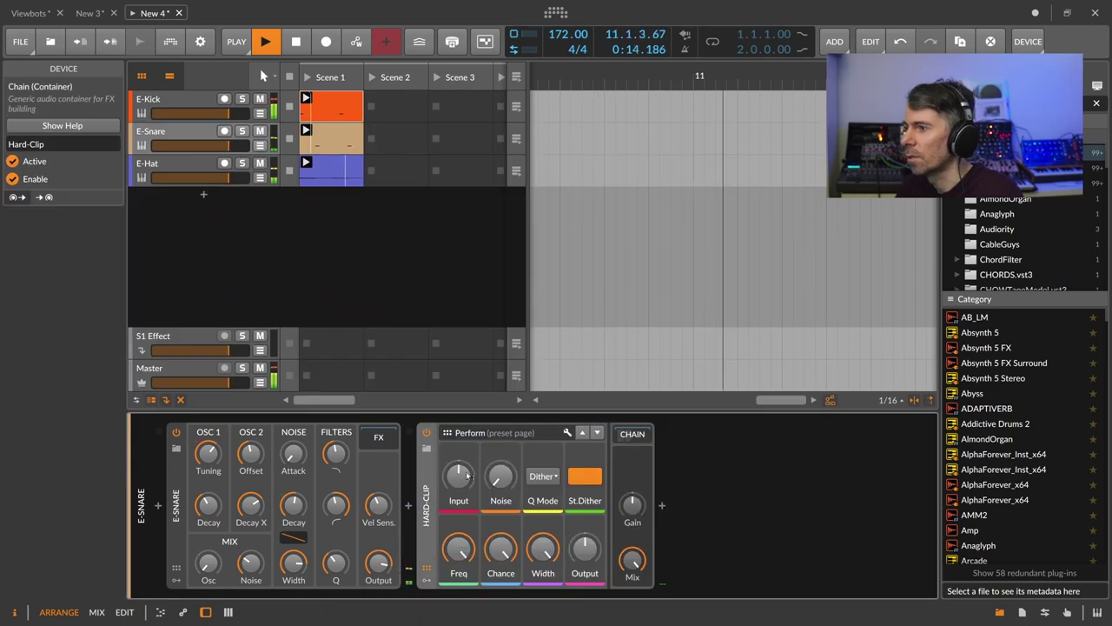
Insert an EQ+ between E-Snare and Hard-Clip with a low-cut at about 133 Hz, and stop playback
left_click(409, 506)
type("eq")
double_click(693, 155)
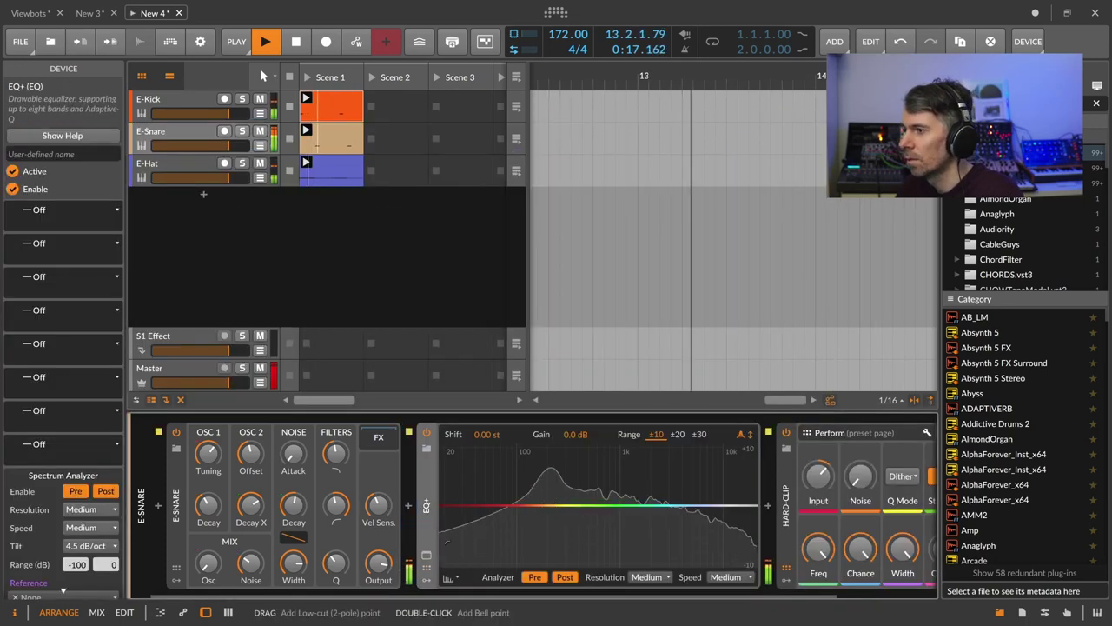
left_click_drag(446, 540, 525, 504)
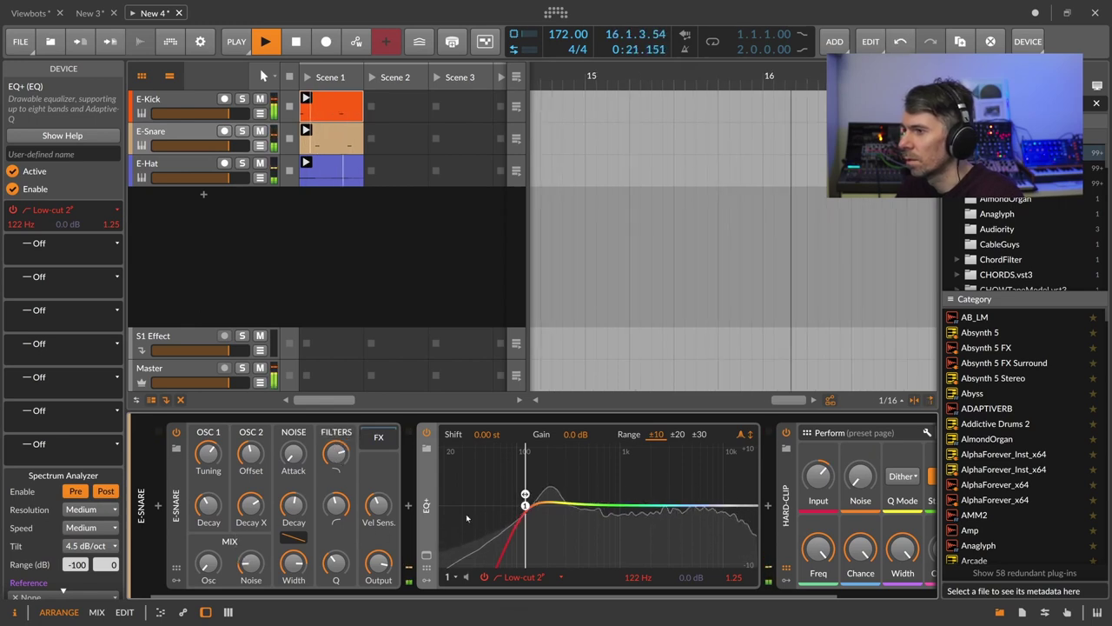
left_click_drag(525, 505, 530, 505)
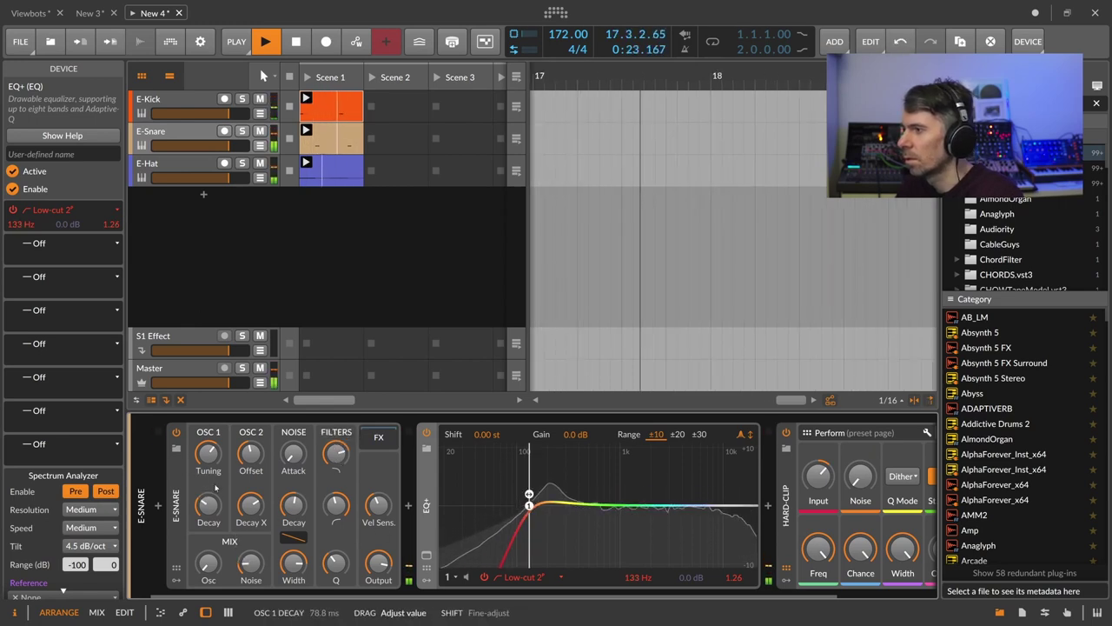
left_click(236, 276)
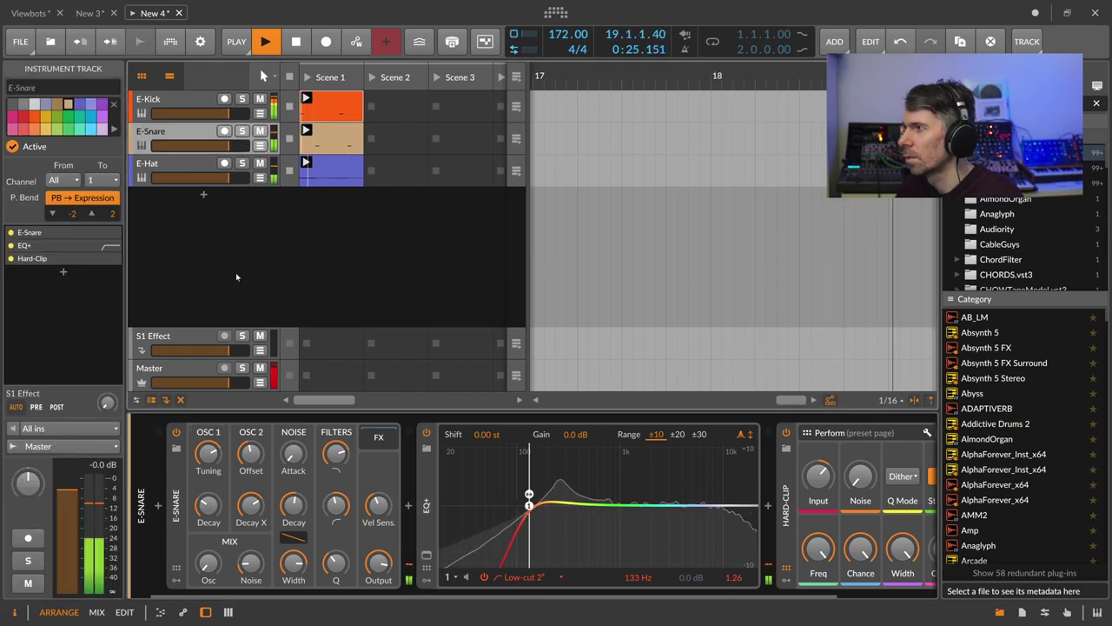
key("space")
Insert a Multiband FX-2 into the FX chain of the E-Kick device
left_click(188, 100)
left_click(331, 504)
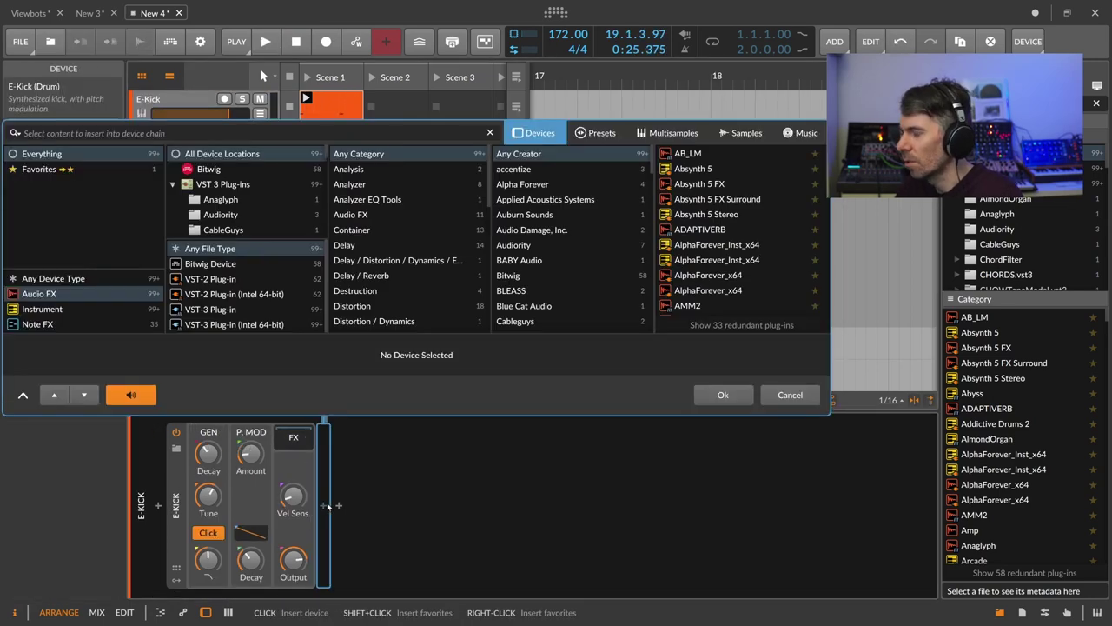
type("fx-")
key("Down")
key("Return")
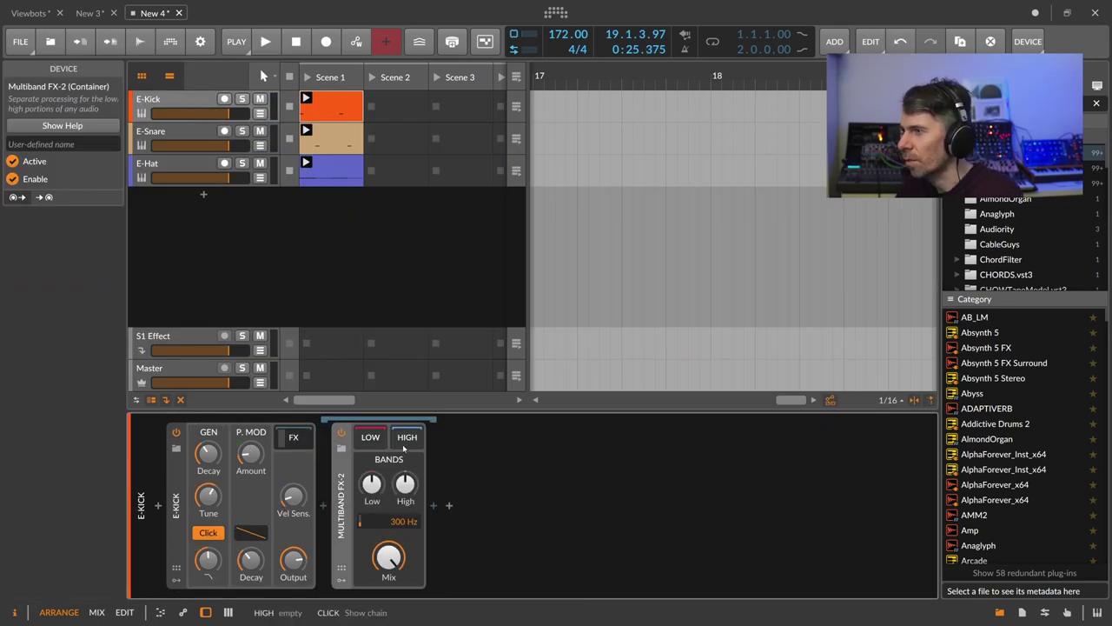
Insert a Freq Shifter into the high band of the kick's Multiband FX-2 and start playback
left_click(433, 505)
type("fre")
key("Down")
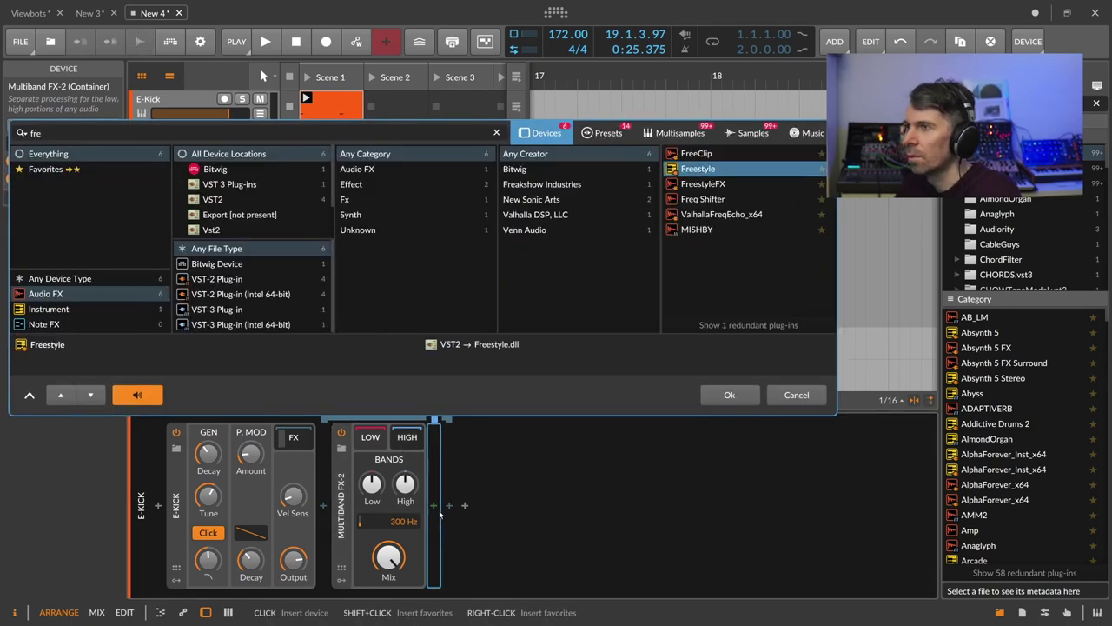
key("Down")
key("Up")
key("Down")
key("Down")
key("Return")
key("space")
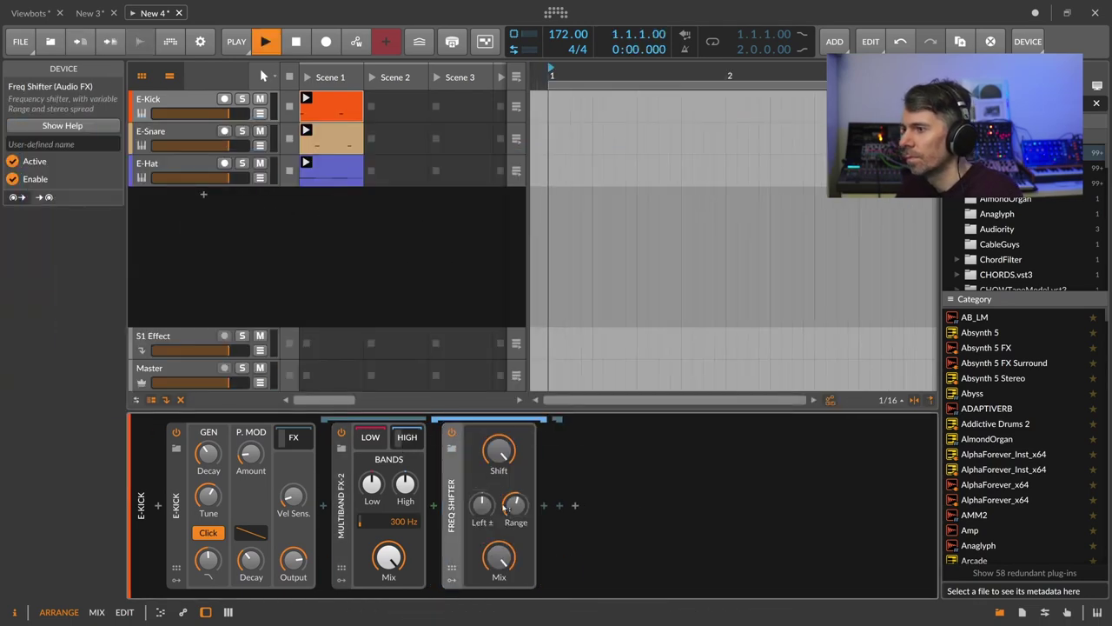
Add Bitwig's Distortion after the Freq Shifter in the high band
left_click(543, 505)
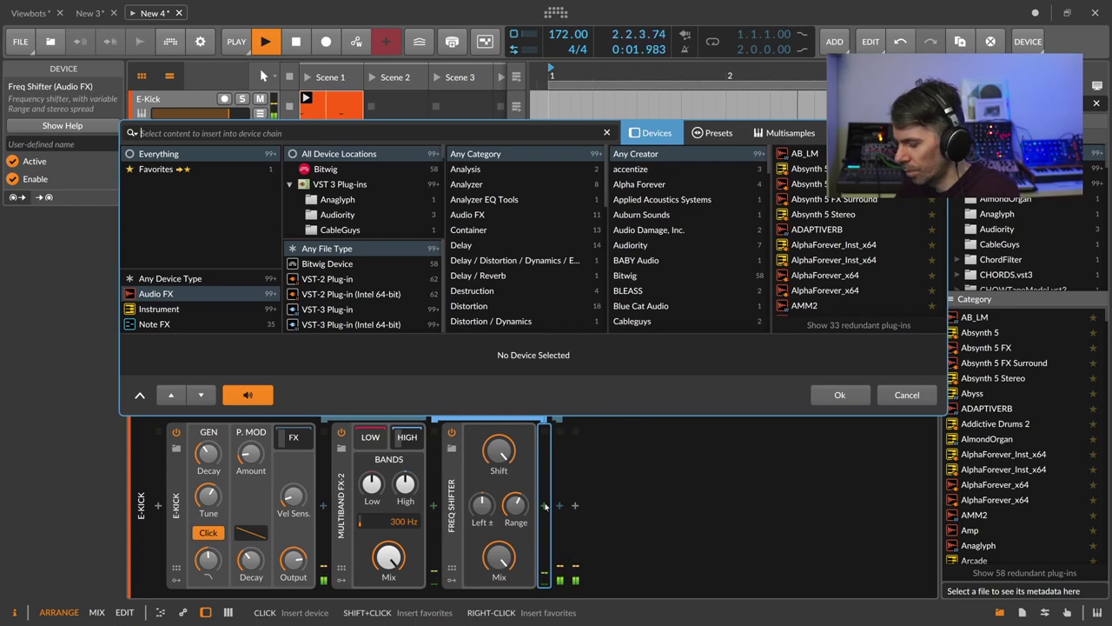
type("s")
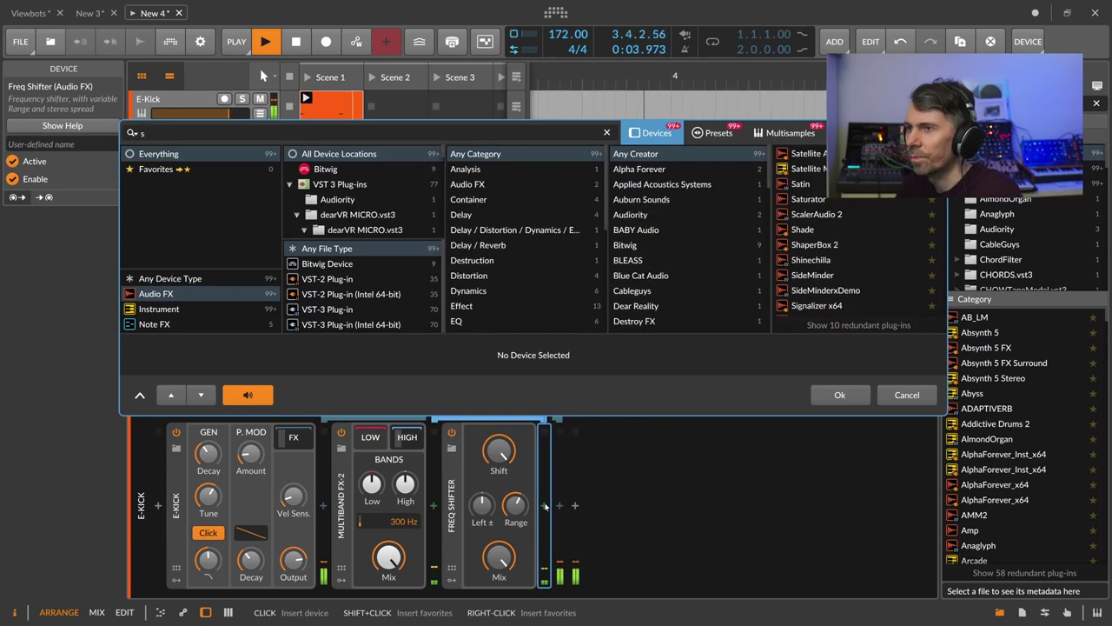
key("BackSpace")
type("di")
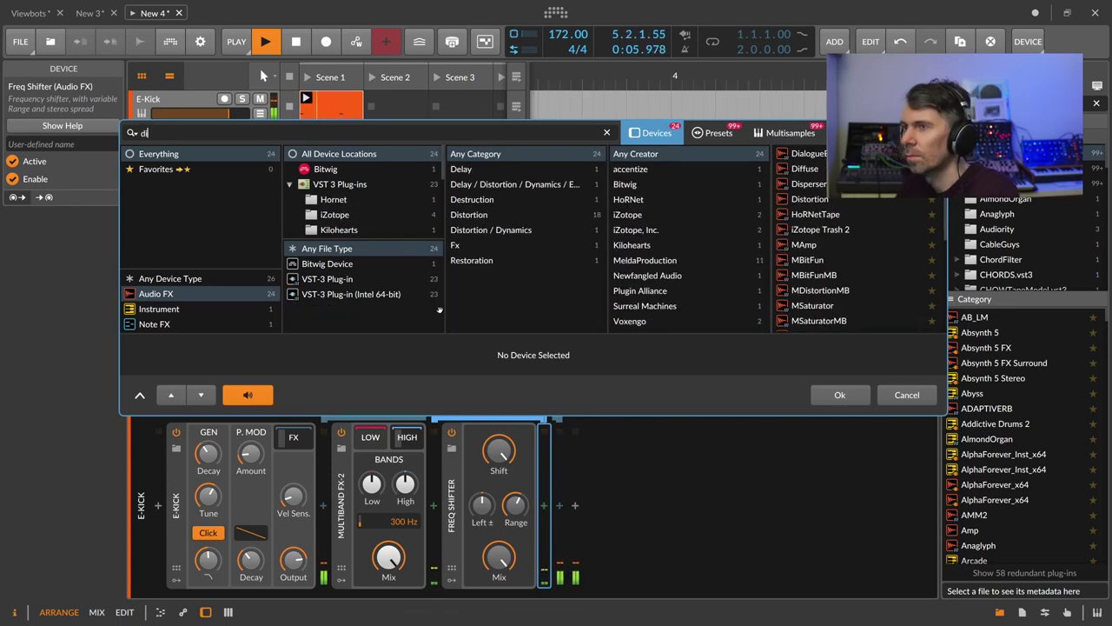
key("Down")
key("Down")
key("Down")
key("Down")
key("Return")
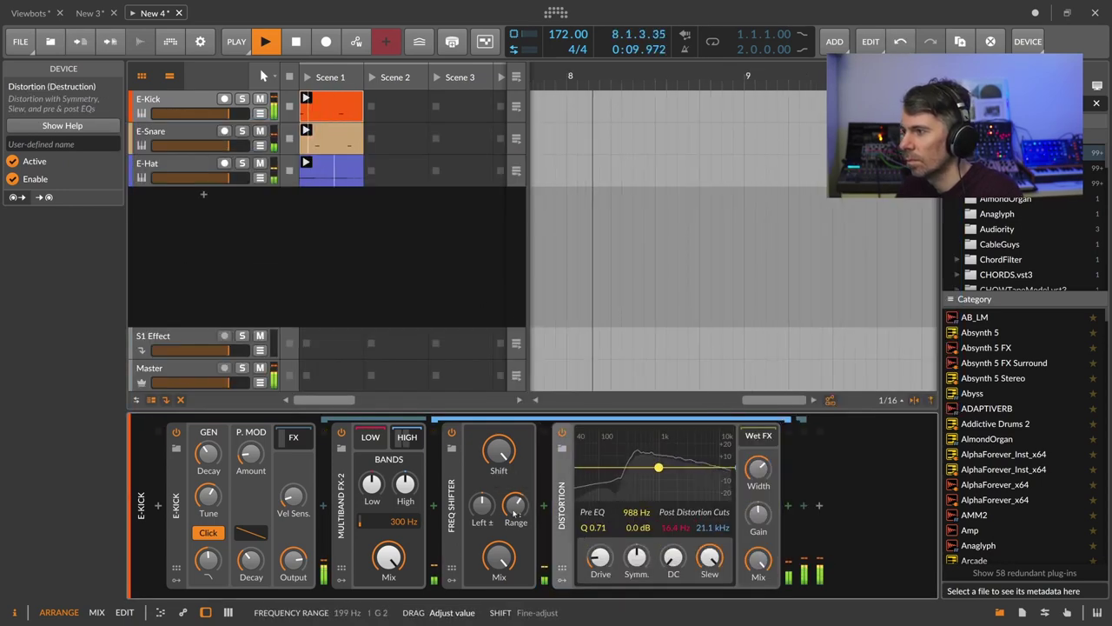
Close the high band chain and add a Peak Limiter after the kick's Multiband FX-2
key("Delete")
left_click(434, 506)
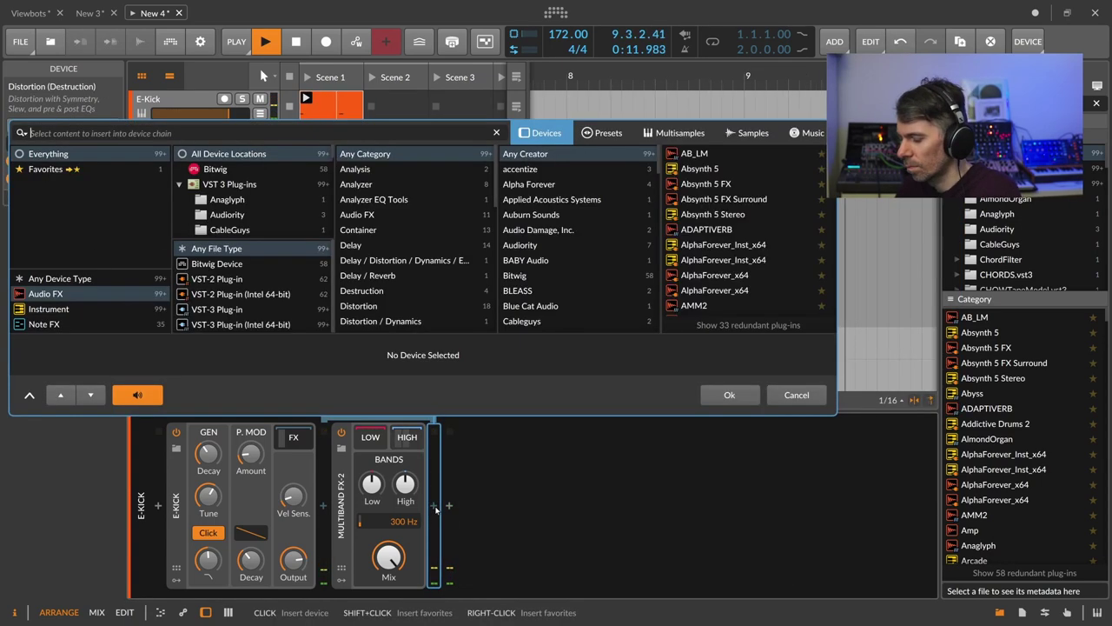
type("peak")
key("Return")
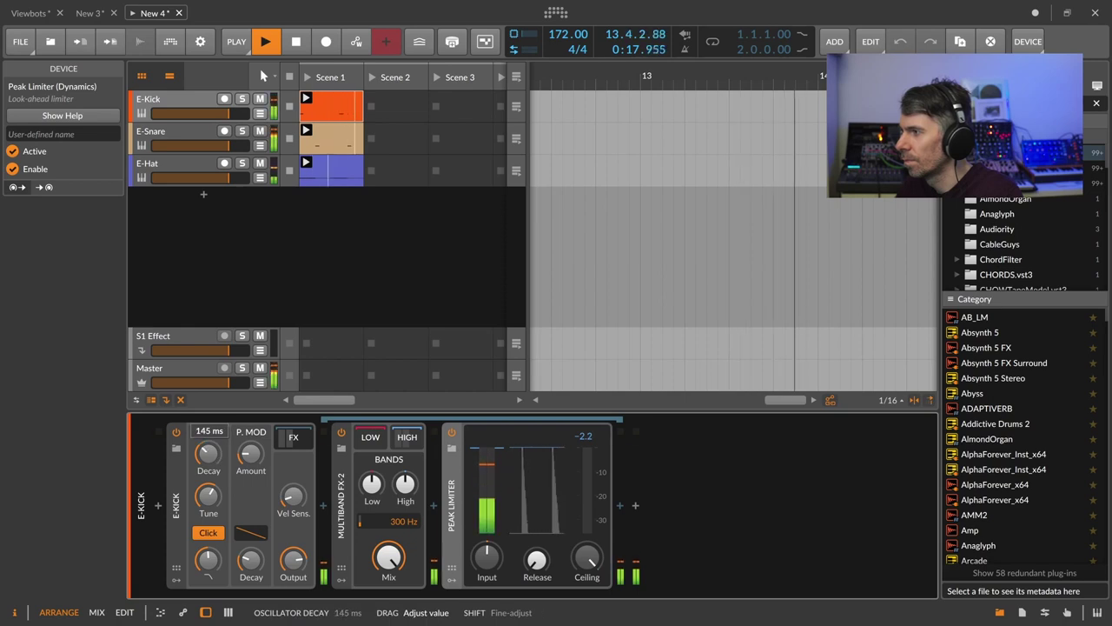
Set the E-Kick's pitch modulation amount to about +17.8 st and adjust its pitch decay and click filter
left_click_drag(251, 455, 251, 445)
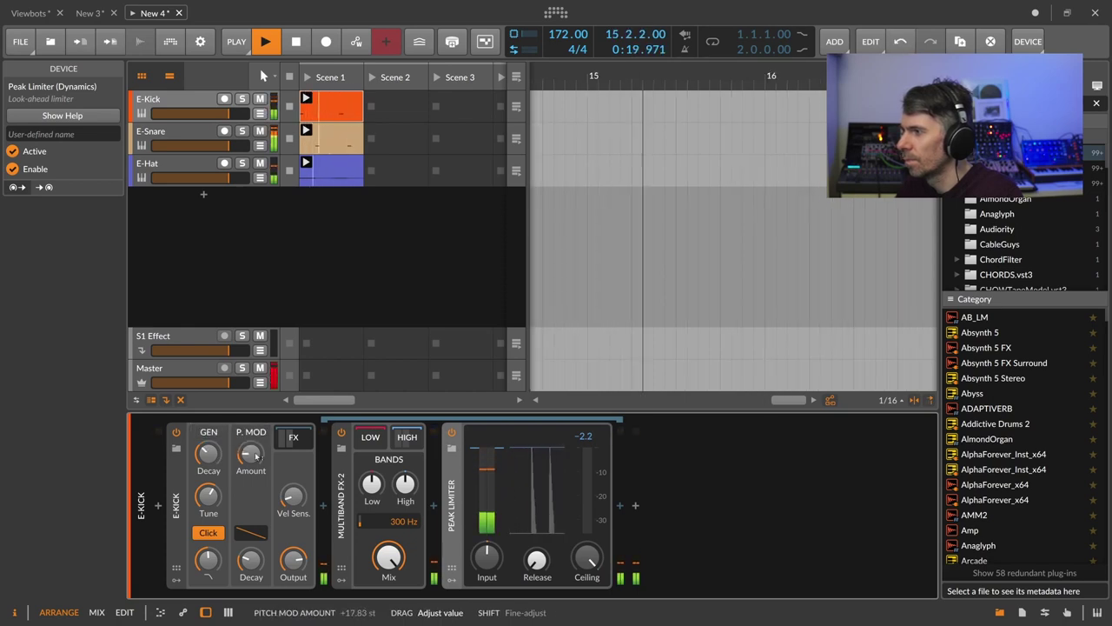
left_click_drag(251, 560, 252, 546)
left_click_drag(208, 560, 251, 555)
left_click(280, 256)
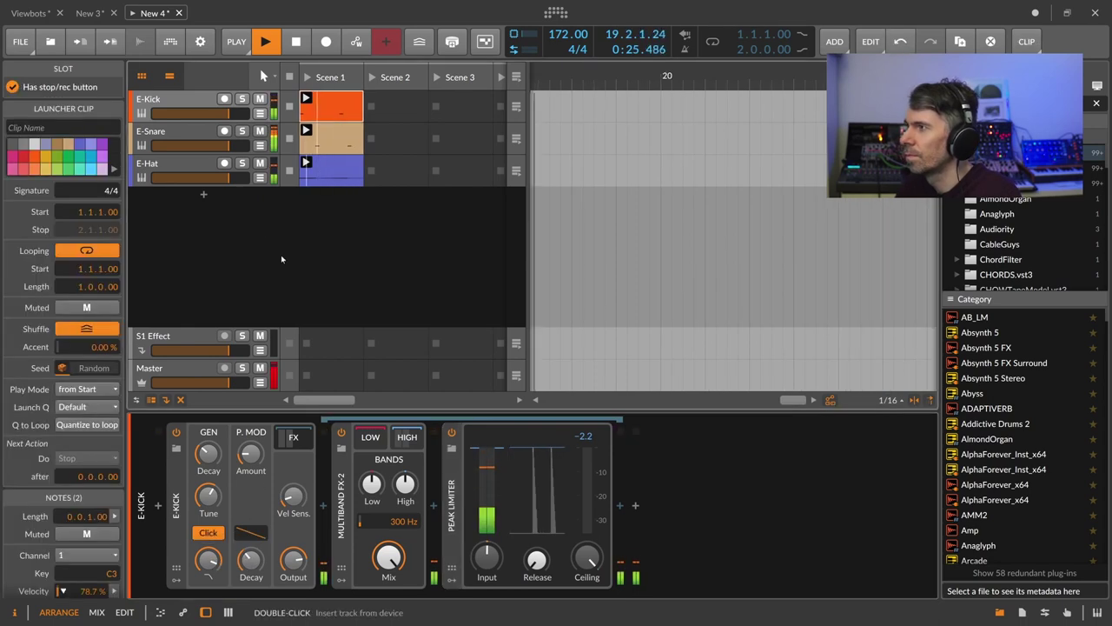
Stop playback and group the E-Kick, E-Snare and E-Hat tracks into a group track named Drums
left_click(196, 166)
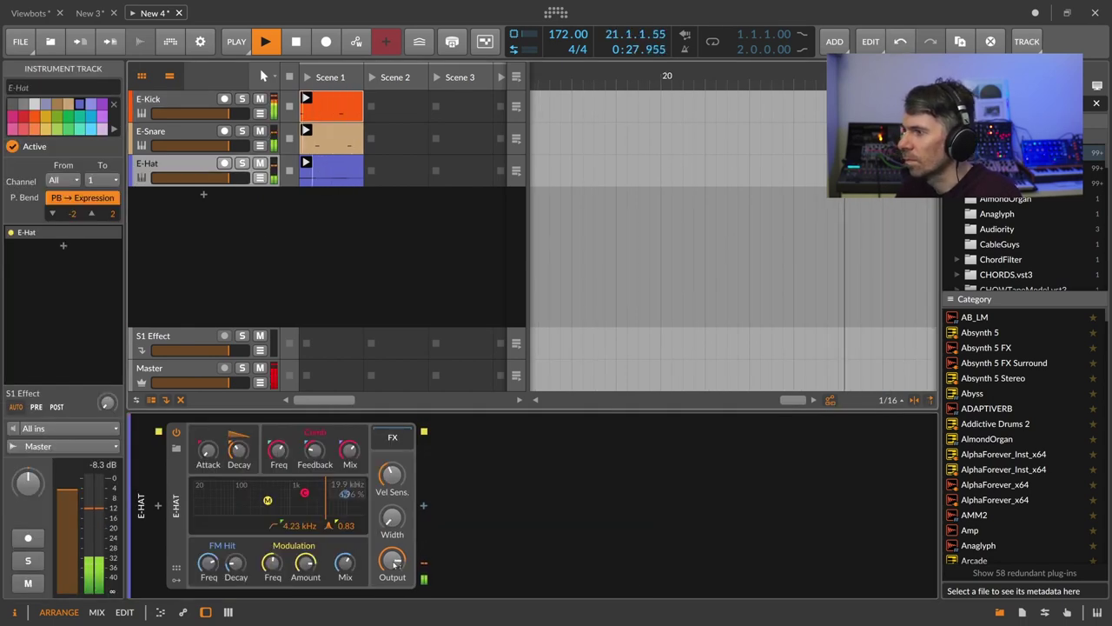
left_click(180, 109, "shift")
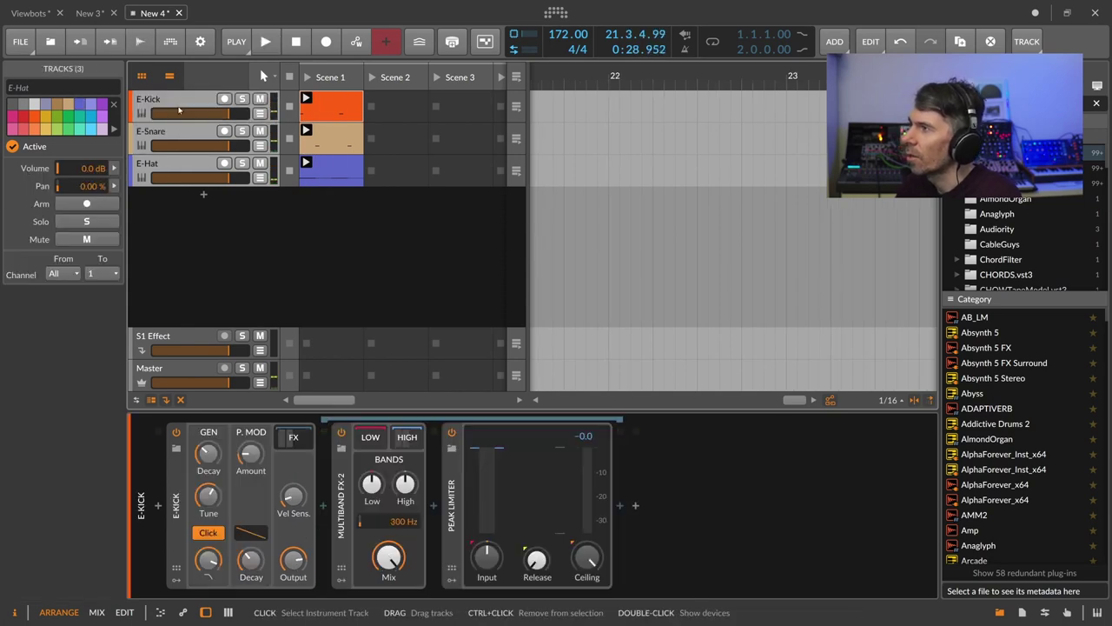
key("ctrl+g")
double_click(177, 101)
type("Drums")
key("Return")
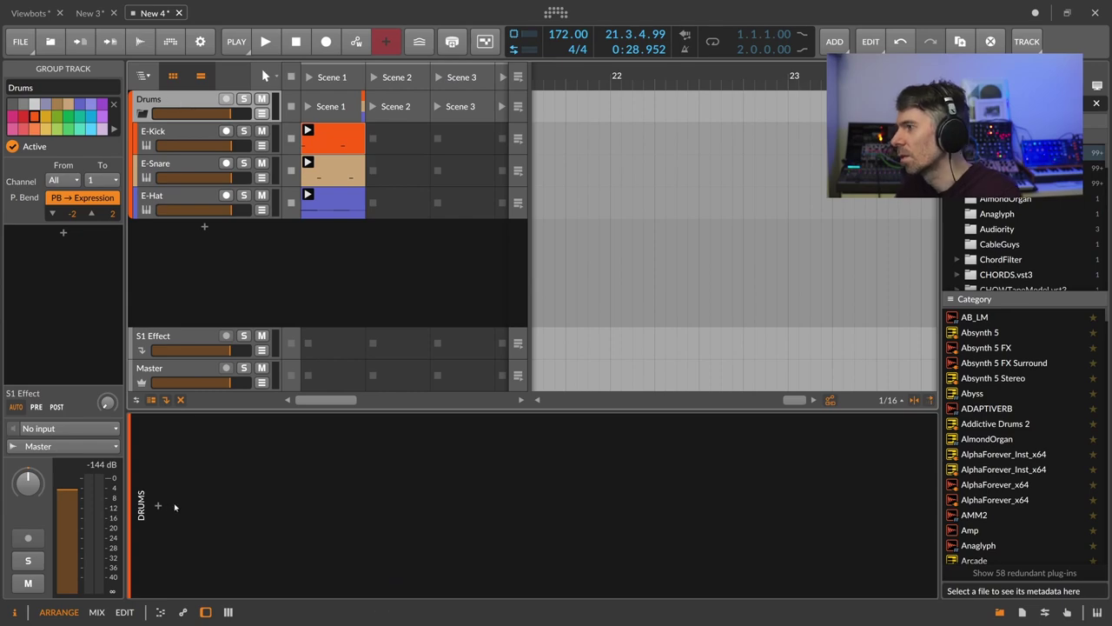
Insert Transient Control on the Drums group, raise its sustain gain and audition the loop briefly
left_click(158, 506)
type("trans")
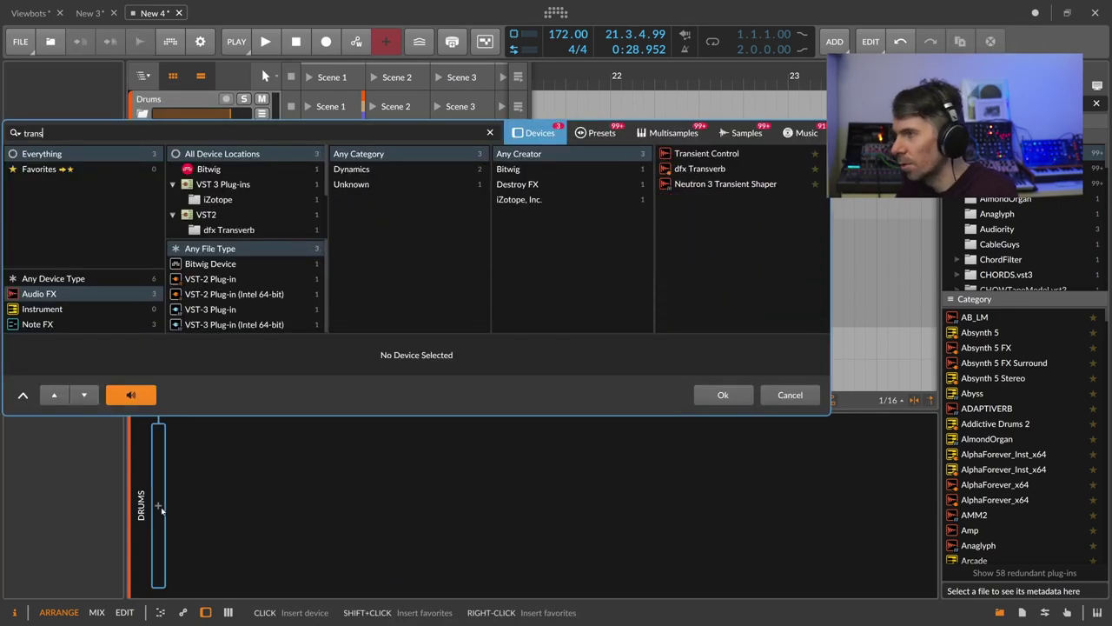
key("Return")
key("space")
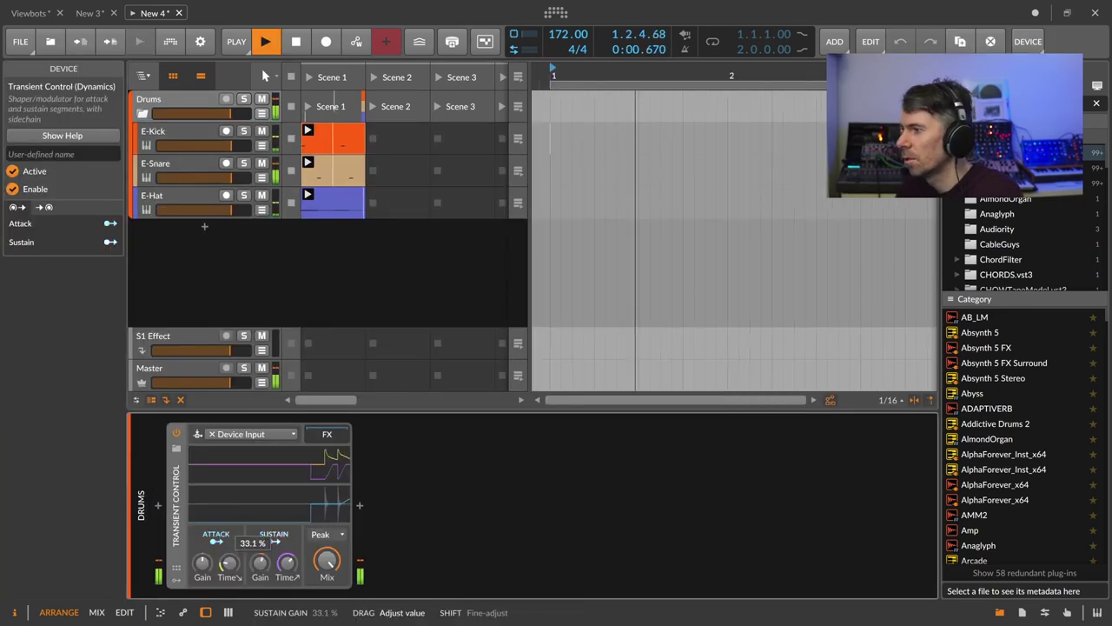
key("space")
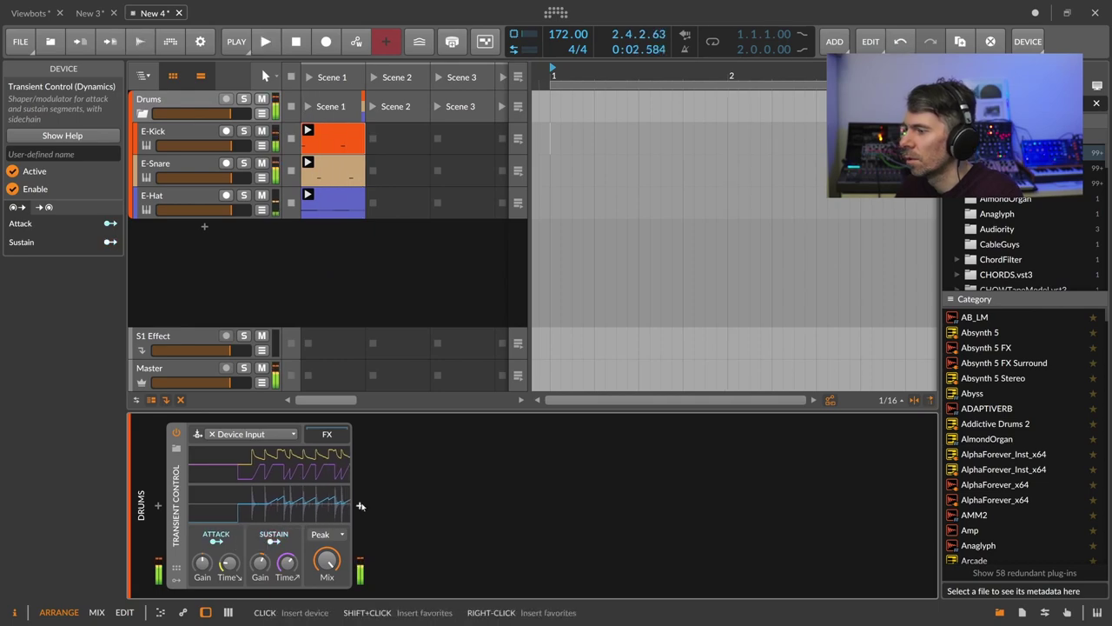
Try a Multiband FX-2 after Transient Control on the Drums group
left_click(360, 506)
type("fx-")
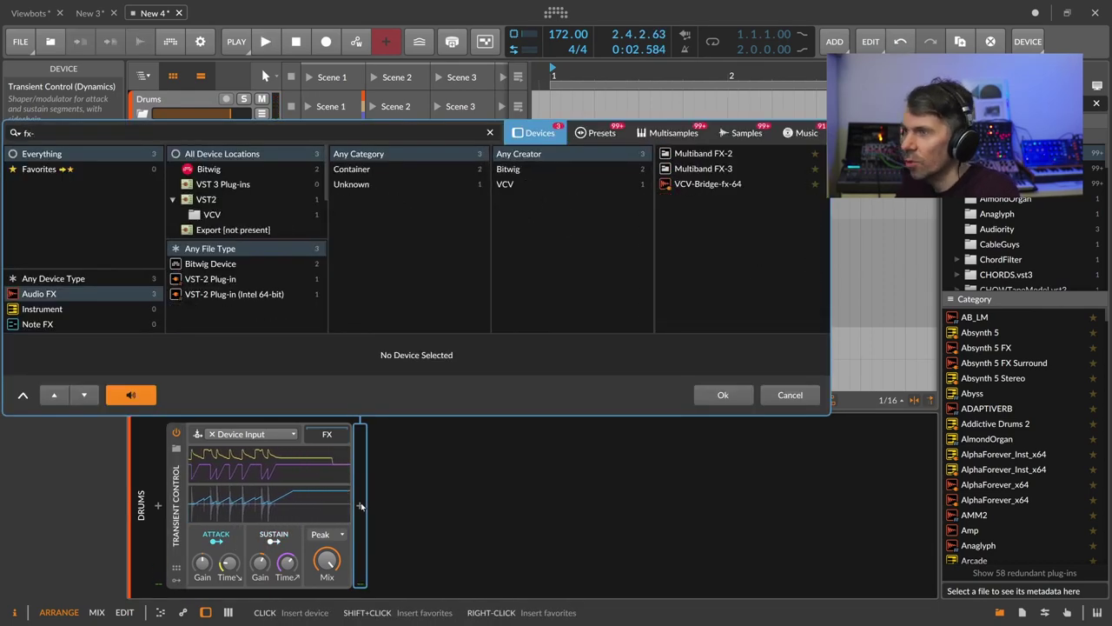
key("Escape")
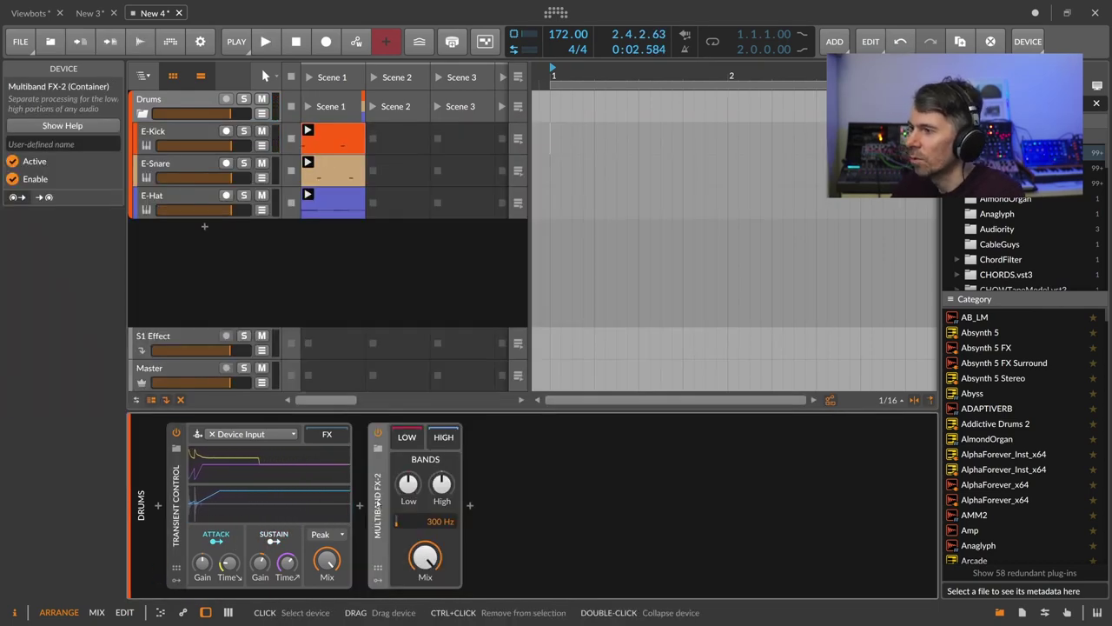
Add a Multiband FX-3 after Transient Control on the Drums group
left_click(364, 506)
type("fx-")
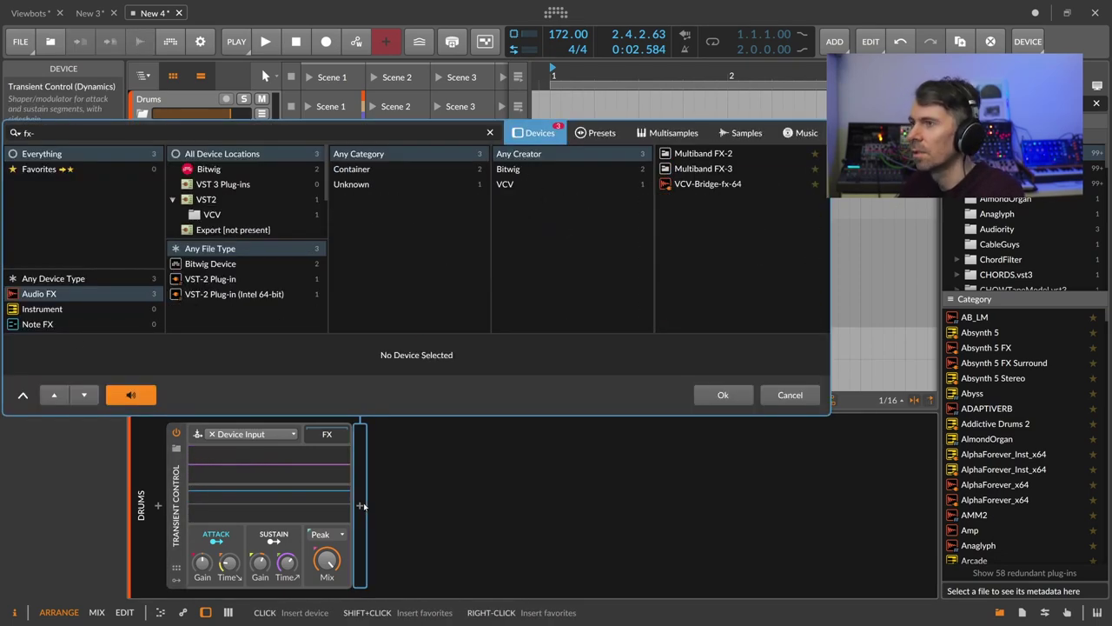
key("Down")
key("Down")
key("Return")
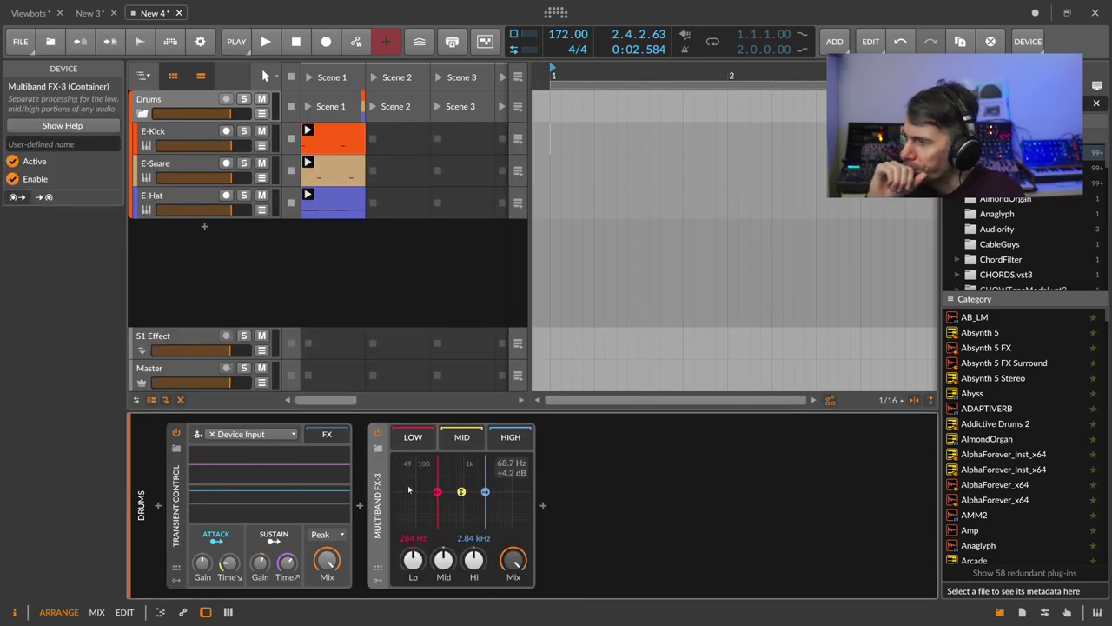
Move Transient Control into the mid band of Multiband FX-3 and start playback with the Drums group selected
left_click_drag(182, 478, 357, 425)
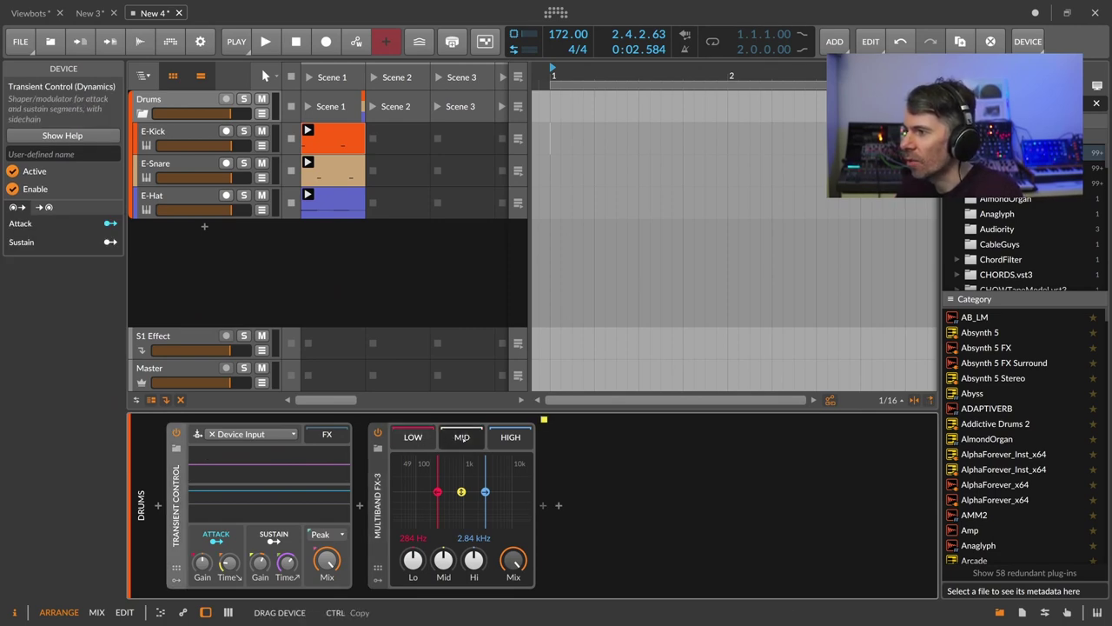
left_click_drag(462, 438, 461, 438)
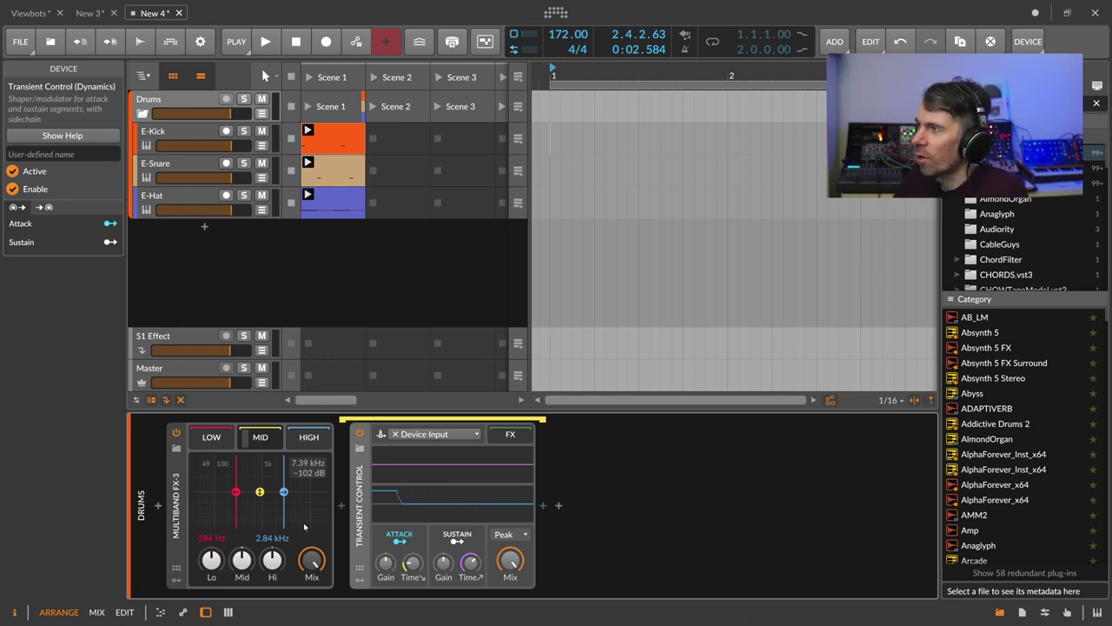
left_click(208, 105)
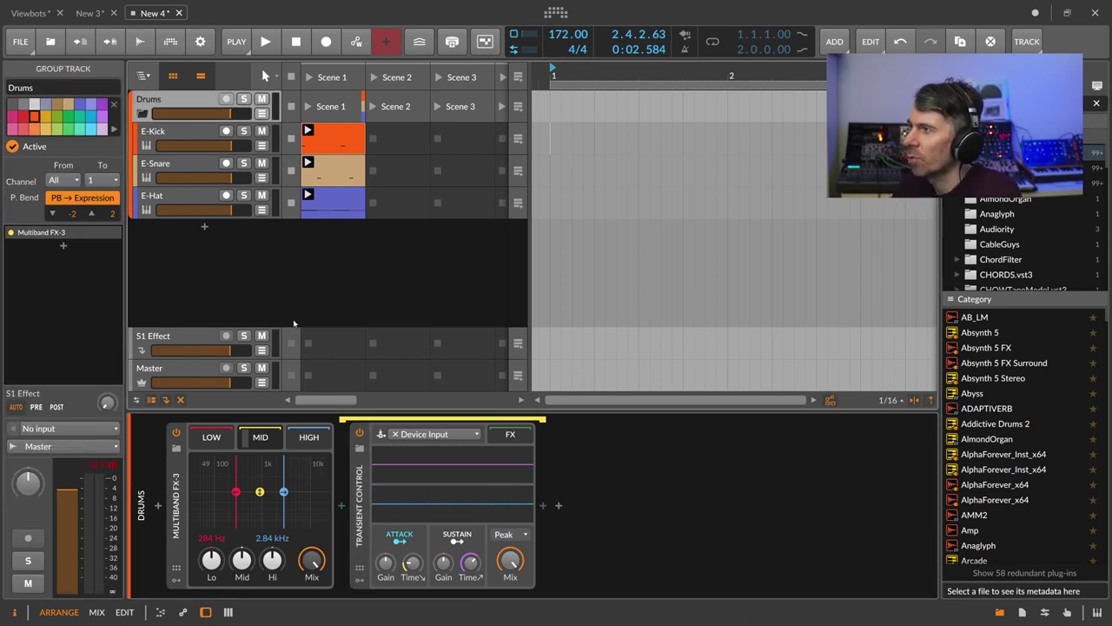
key("space")
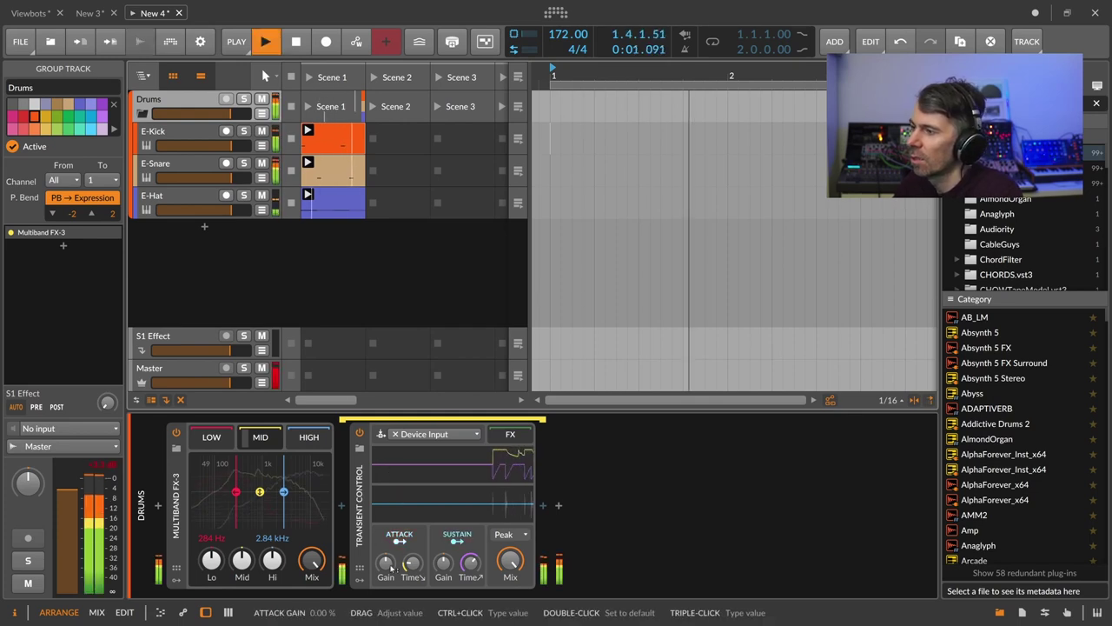
Raise the mid-band Transient Control's attack gain and silence the low and high bands to audition the mid band alone
left_click_drag(386, 564, 386, 537)
key("space")
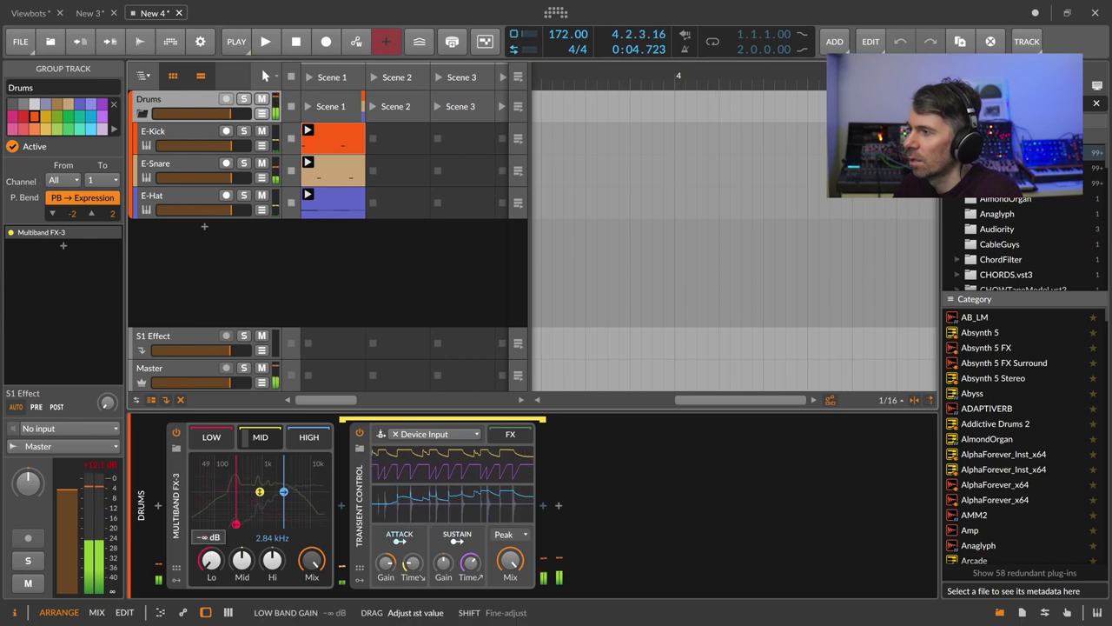
left_click_drag(284, 492, 283, 524)
key("space")
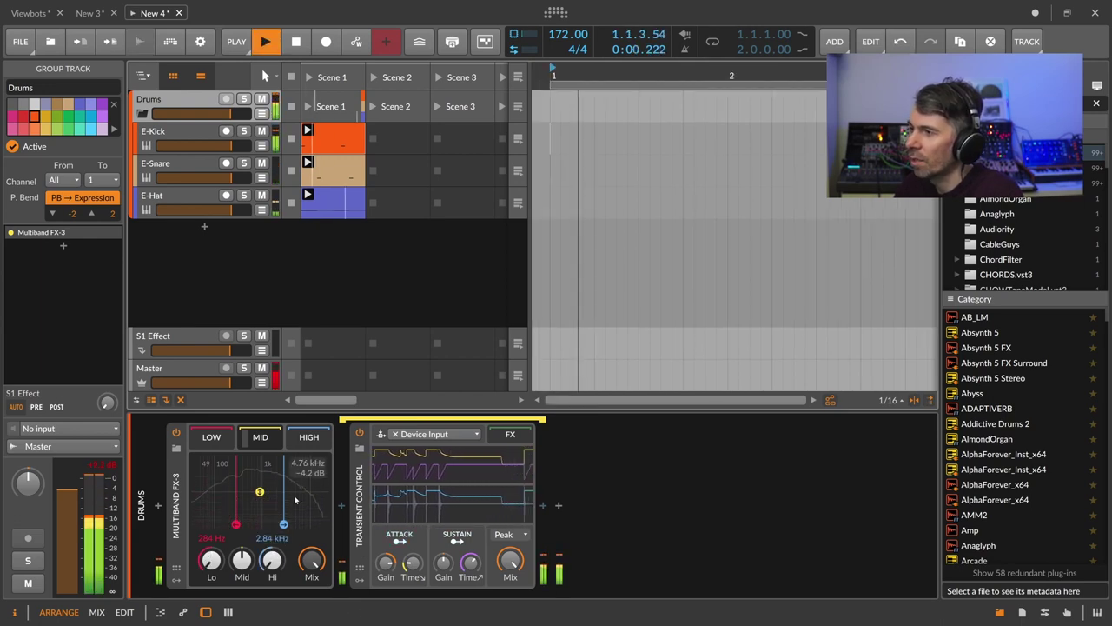
key("space")
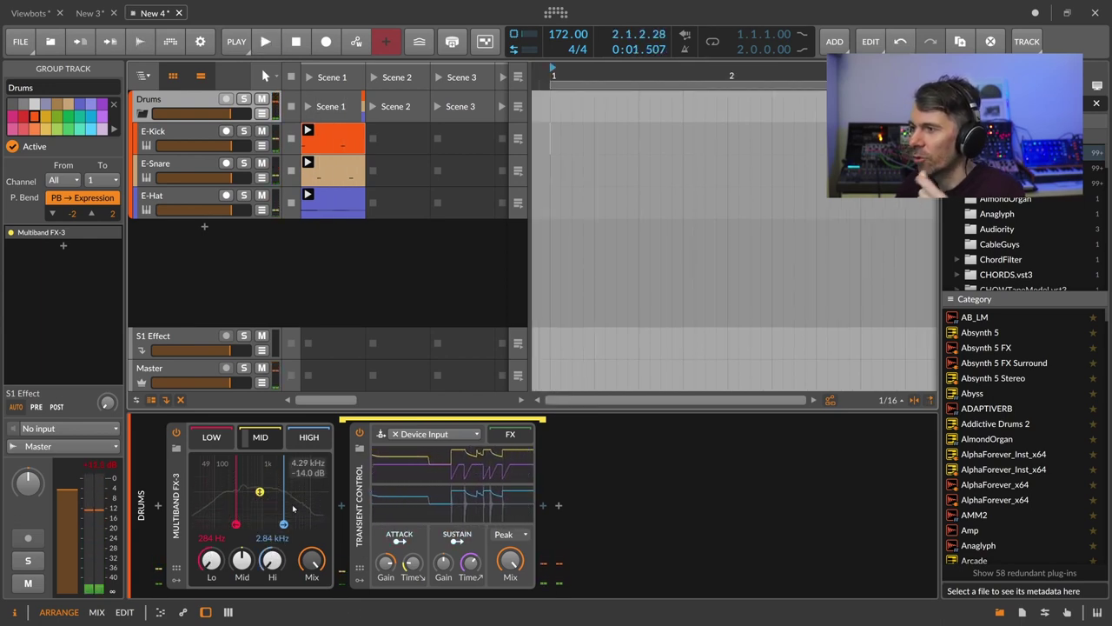
Shorten the mid-band Transient Control's attack time and raise its attack gain while the loop plays
left_click(398, 565)
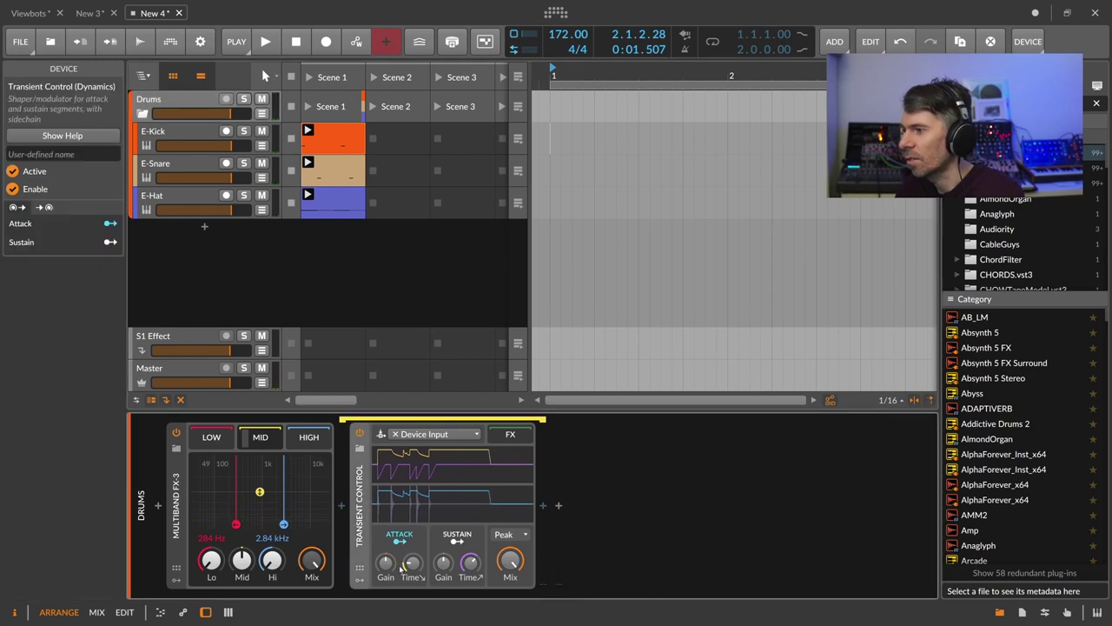
key("space")
left_click_drag(387, 563, 387, 563)
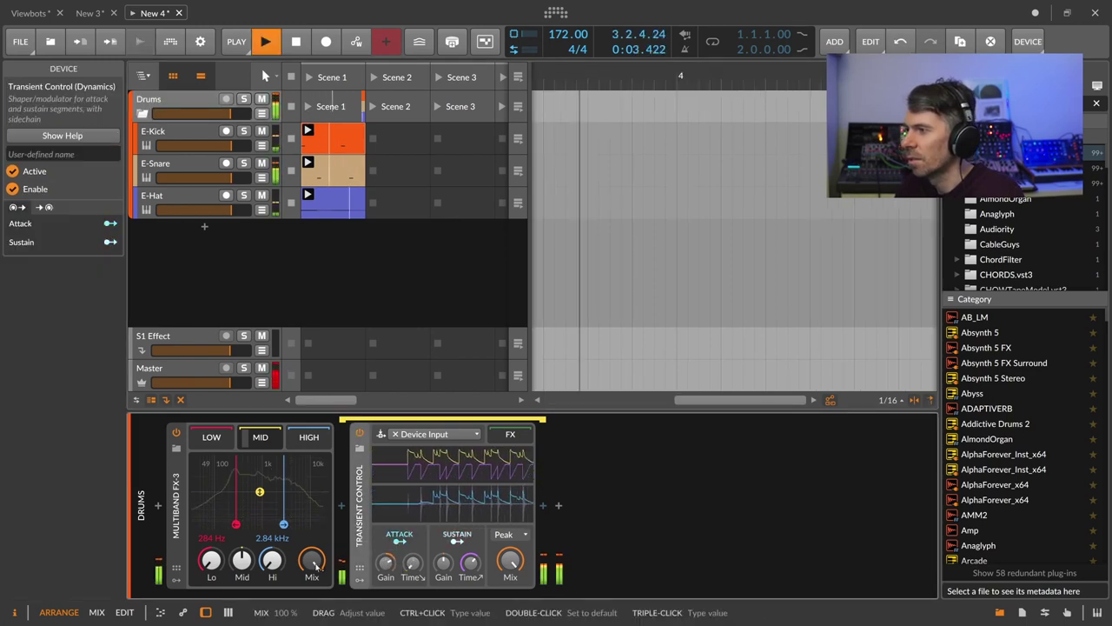
key("space")
Reset the low and high band gains of Multiband FX-3 to default and audition the full loop
double_click(211, 562)
key("space")
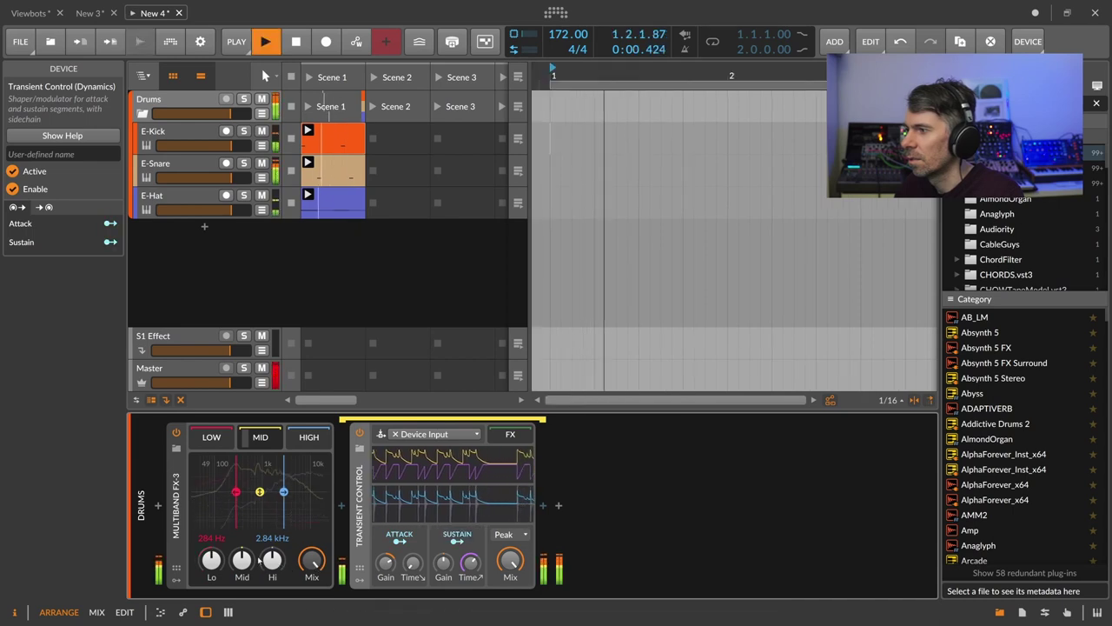
key("space")
Insert a Transient Control into the high band of Multiband FX-3
key("Delete")
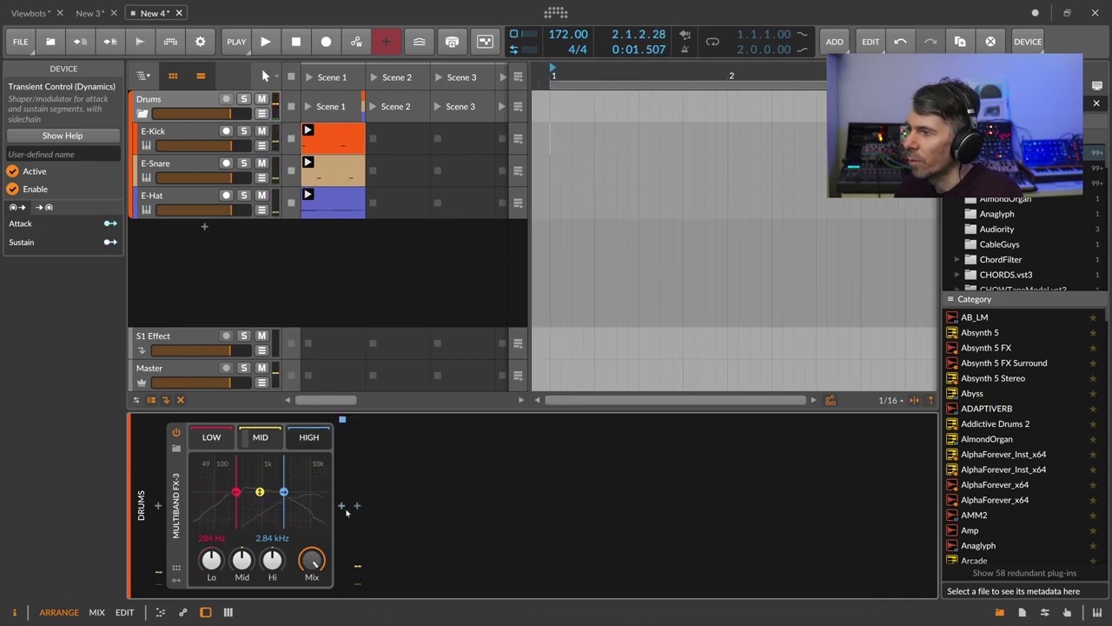
left_click(345, 512)
type("trans")
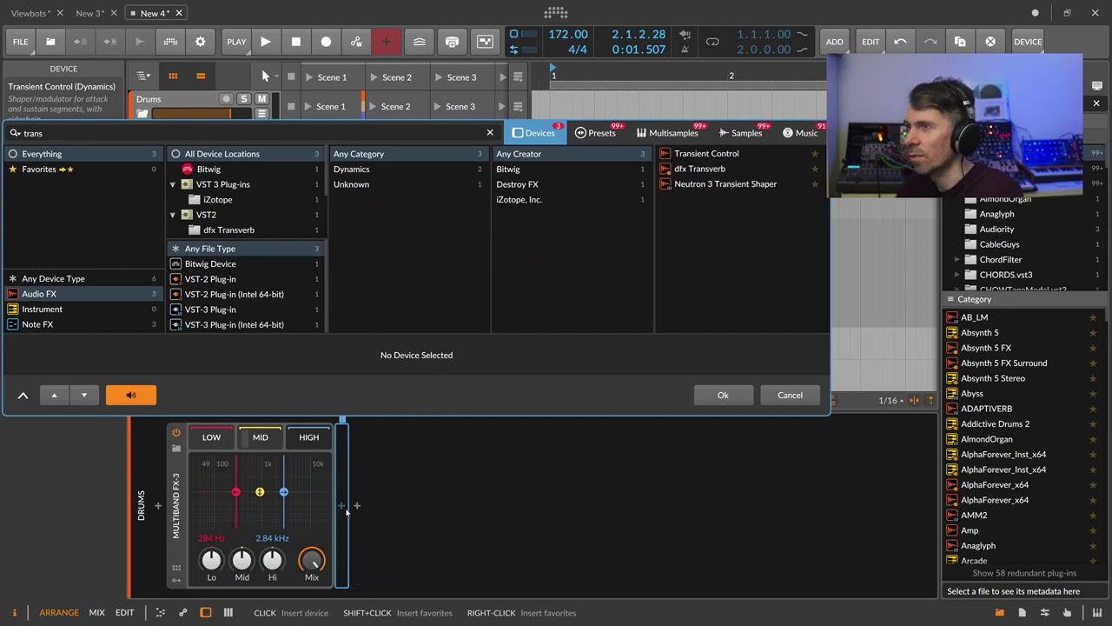
key("Down")
key("Return")
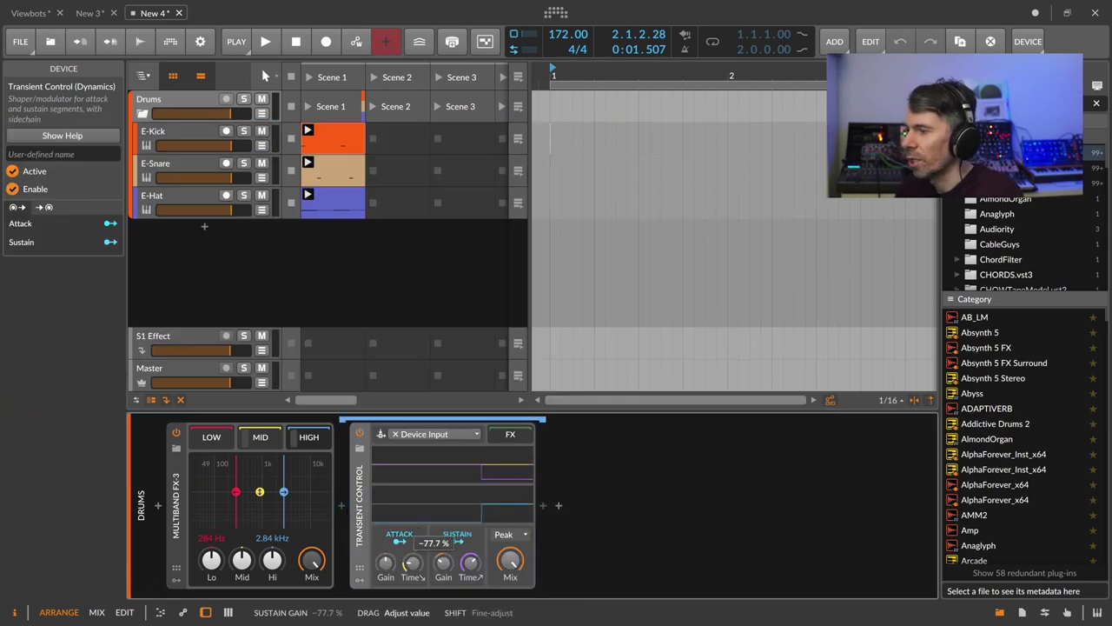
During playback, sweep the high-band Transient Control's sustain gain down to about -109 % and up to 75.4 %
key("space")
left_click_drag(444, 562, 443, 609)
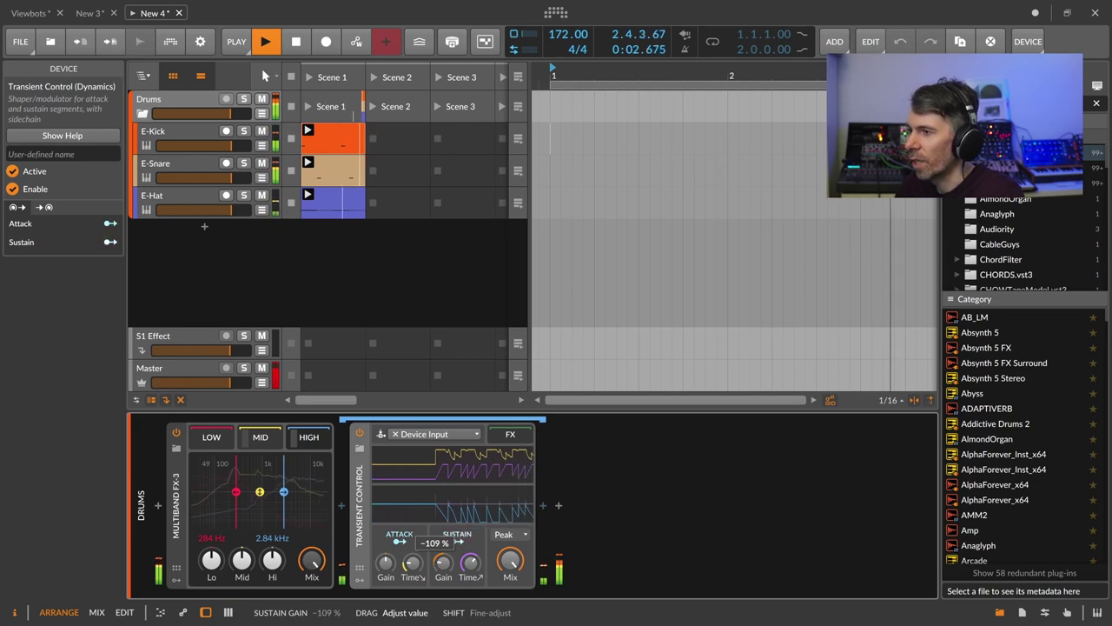
mouse_move(443, 562)
left_mouse_down()
mouse_move(443, 526)
mouse_move(443, 568)
left_mouse_up()
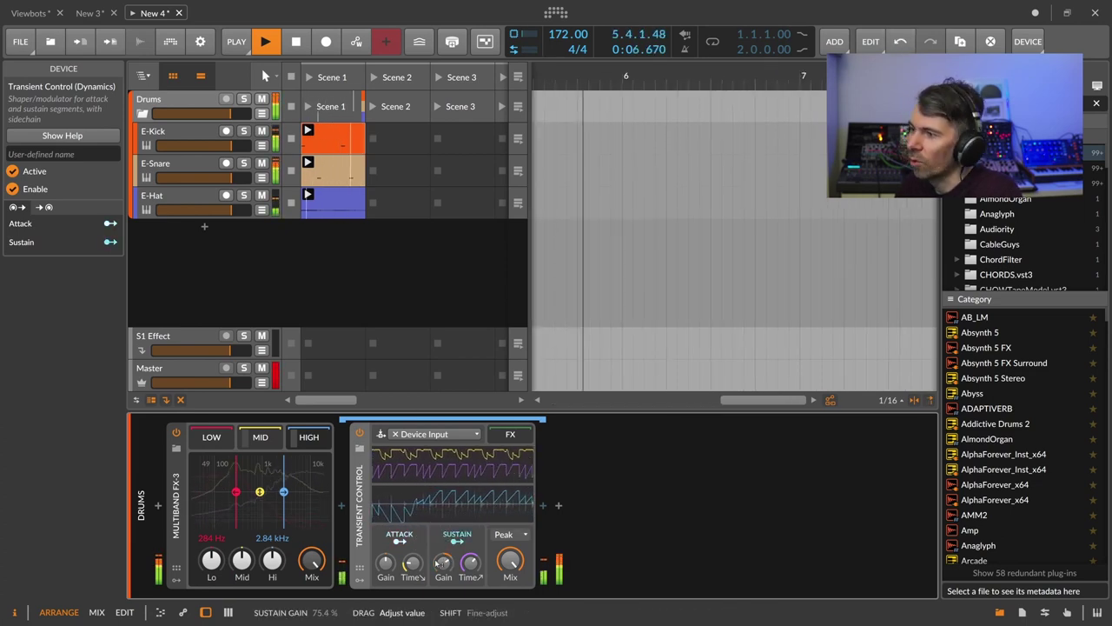
Adjust the output level and decay of the E-Hat instrument while the loop plays
left_click(189, 192)
left_click_drag(396, 566, 395, 585)
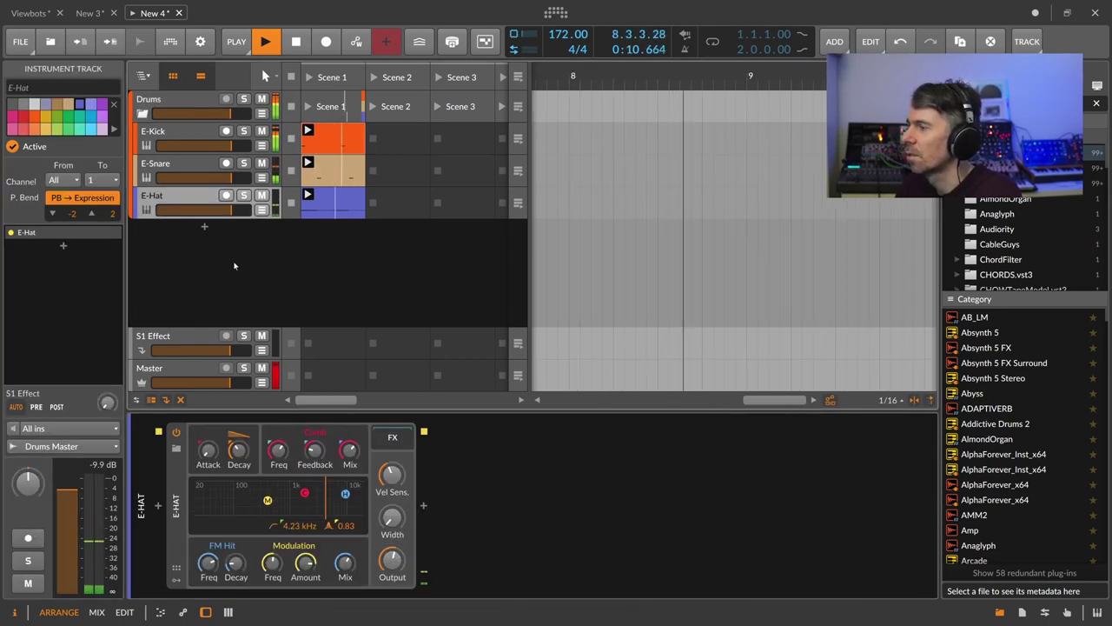
left_click_drag(239, 454, 239, 452)
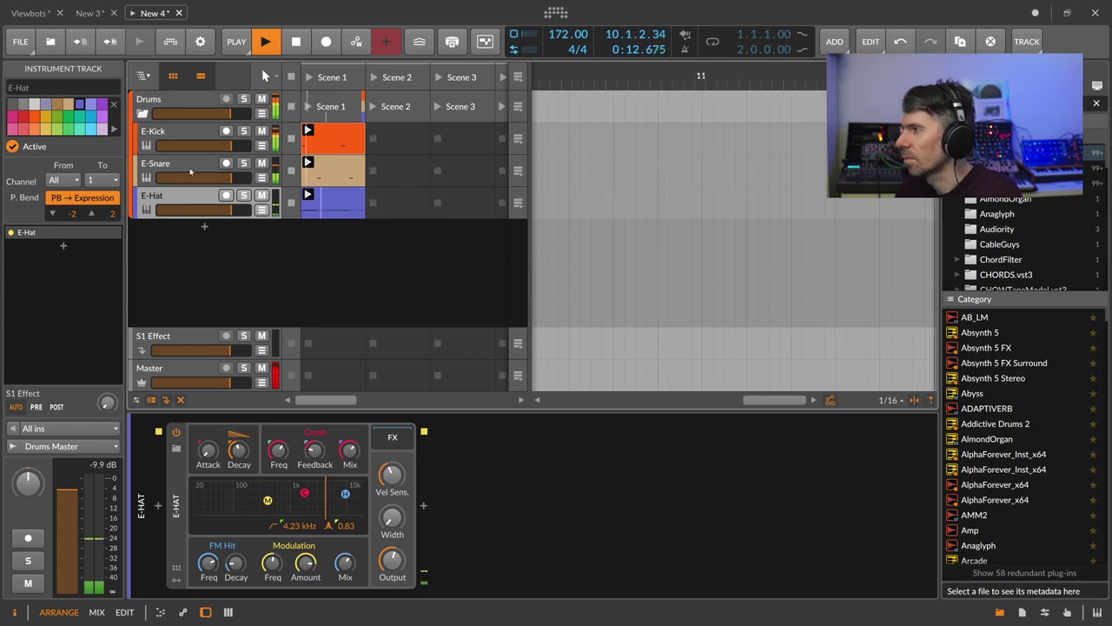
On the Drums group, fine-tune the high-band sustain gain and lower Multiband FX-3's high crossover to 1.97 kHz, leaving the band chains hidden
left_click(187, 99)
left_click_drag(444, 563, 443, 562)
left_click_drag(283, 492, 277, 492)
key("space")
left_click(259, 438)
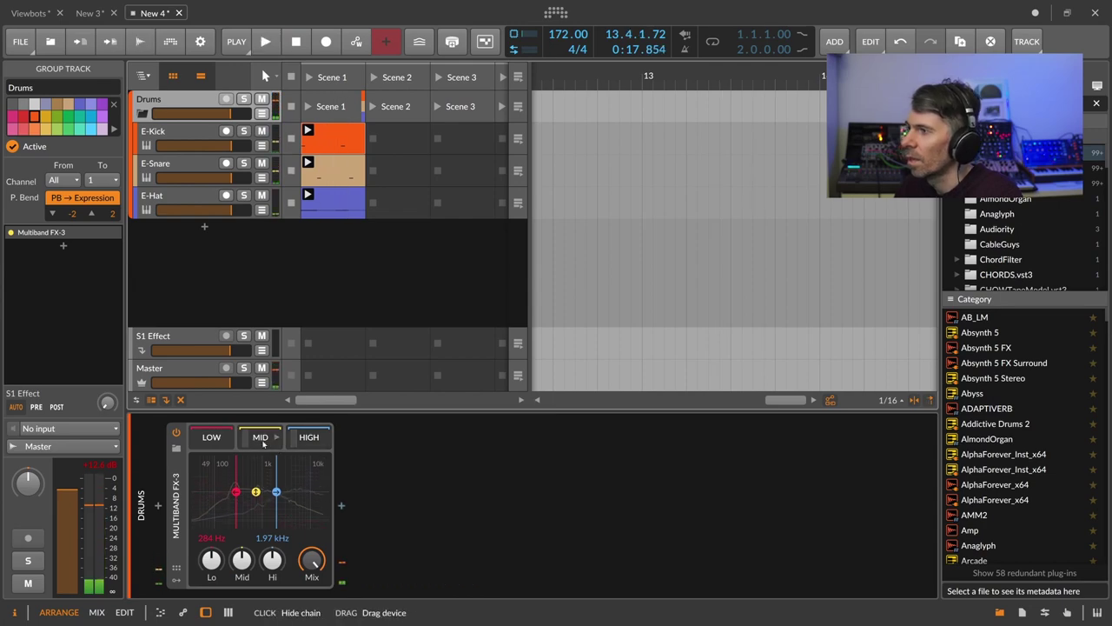
Add the Hard-Clip preset after Multiband FX-3 on the Drums group and set its input gain to about +2.5 dB during playback
left_click(341, 505)
type("hatd")
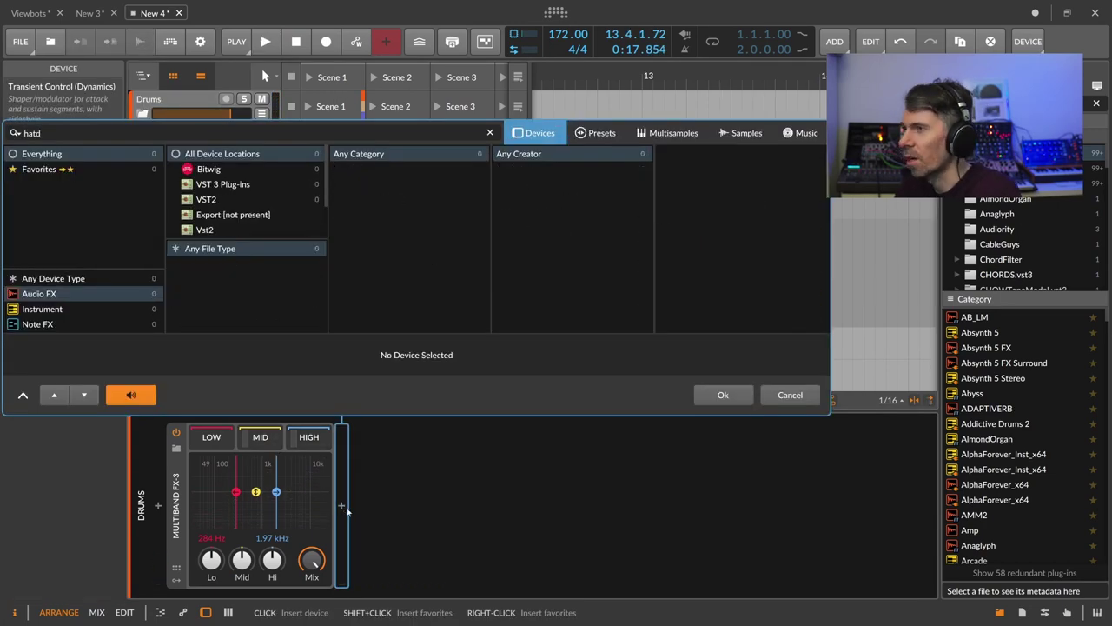
key("BackSpace")
type("d´r")
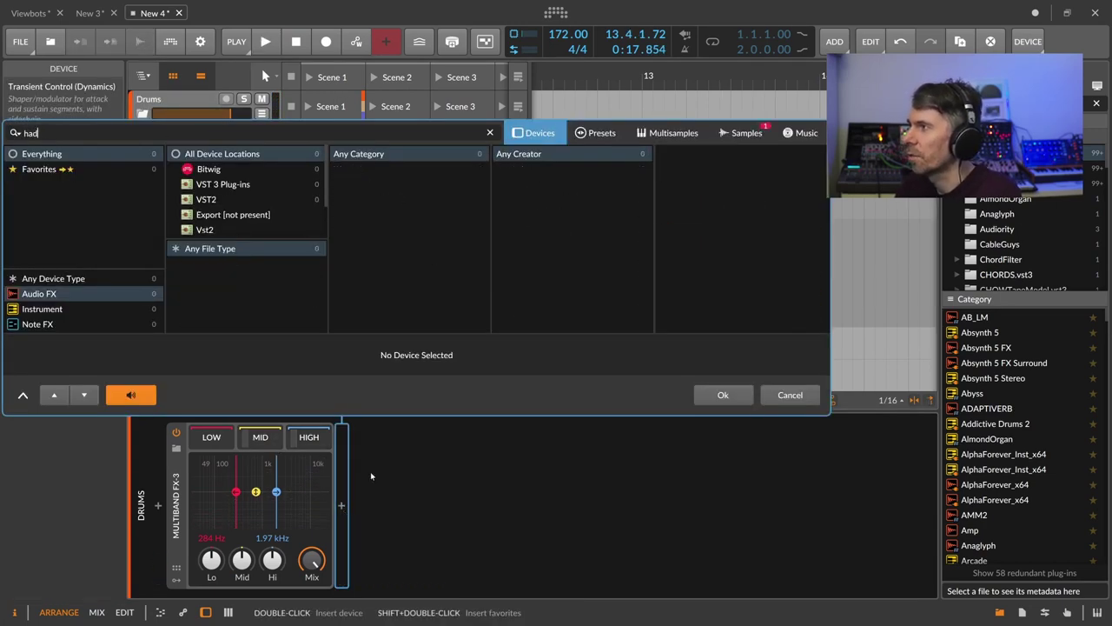
left_click(600, 133)
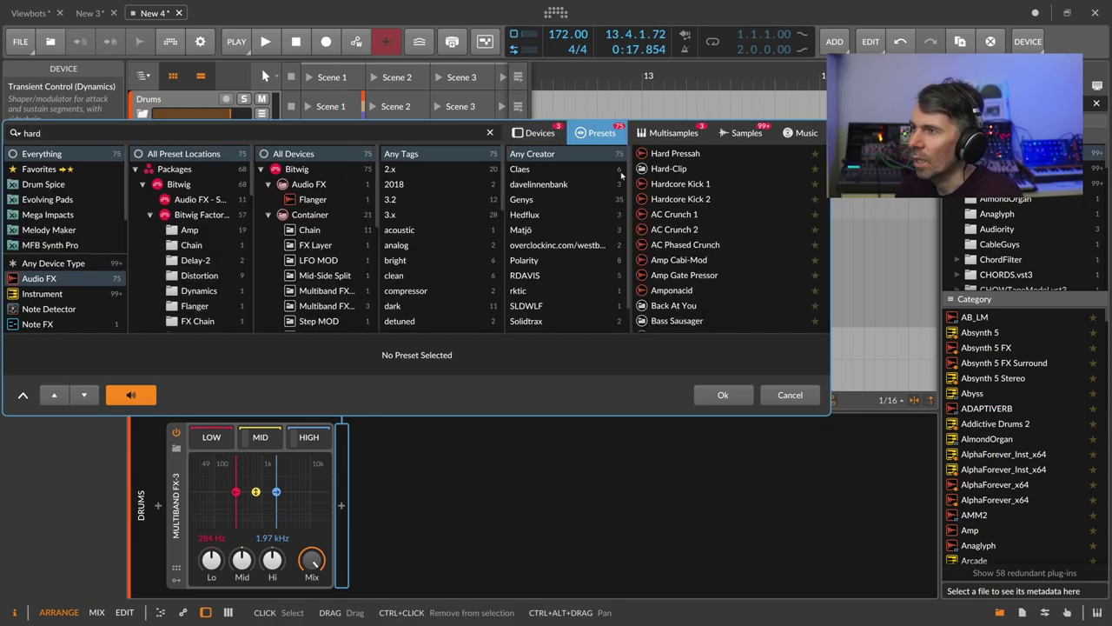
double_click(668, 173)
key("space")
left_click_drag(396, 481, 397, 478)
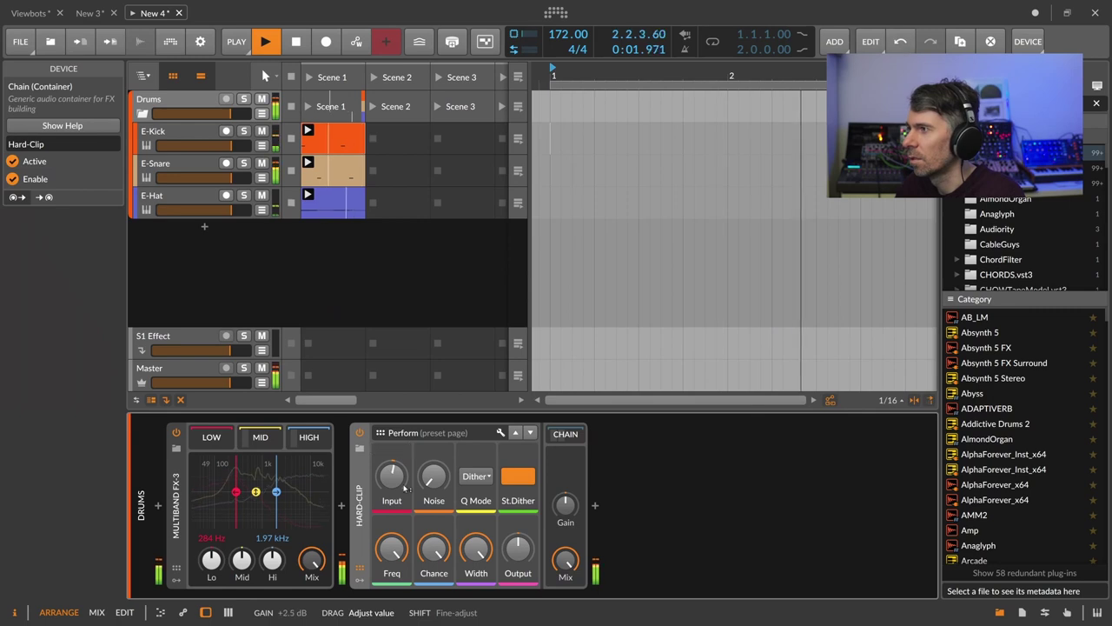
Raise the E-Snare's oscillator 1 tuning and shorten its oscillator 1 decay
left_click(182, 164)
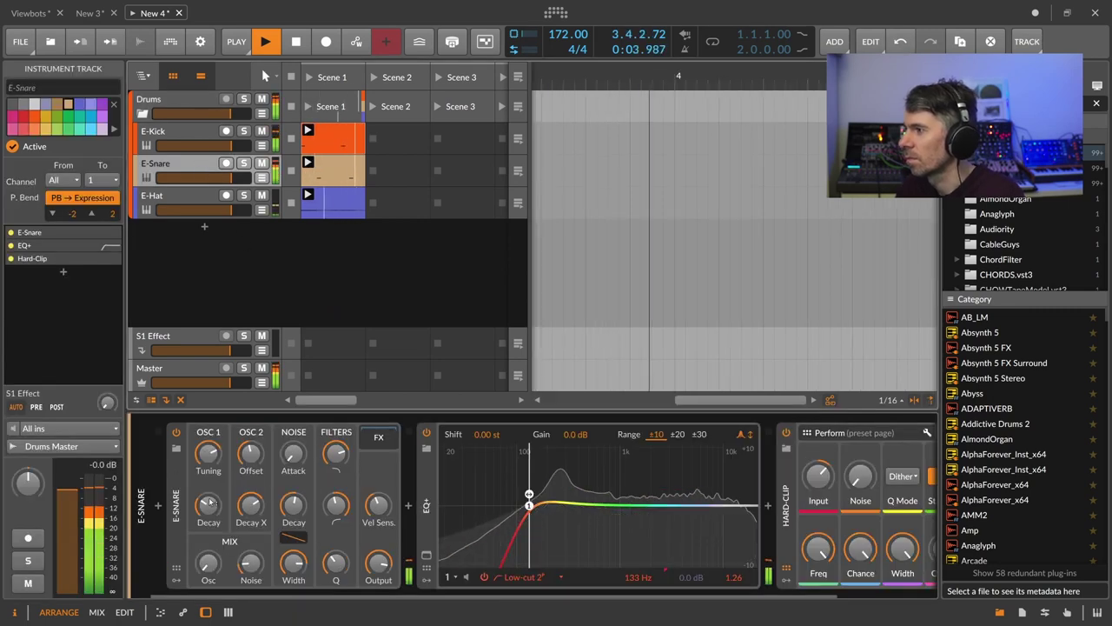
left_click_drag(208, 454, 209, 444)
left_click_drag(208, 503, 209, 509)
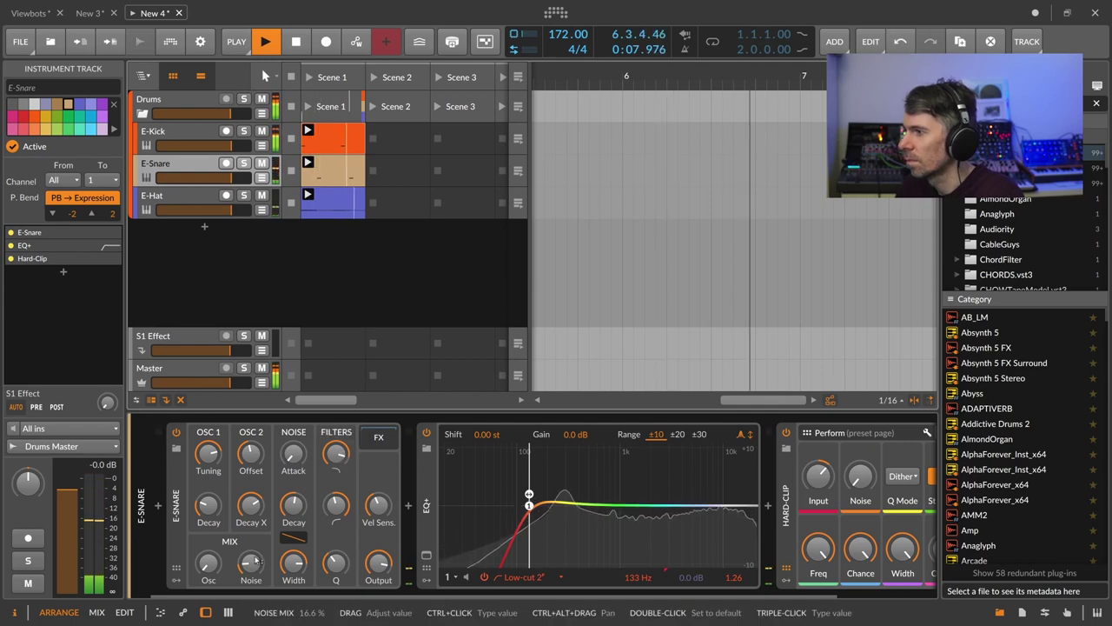
Show the high-band chain of the E-Kick's Multiband FX-2, lower the Freq Shifter's range and stop playback
left_click(189, 133)
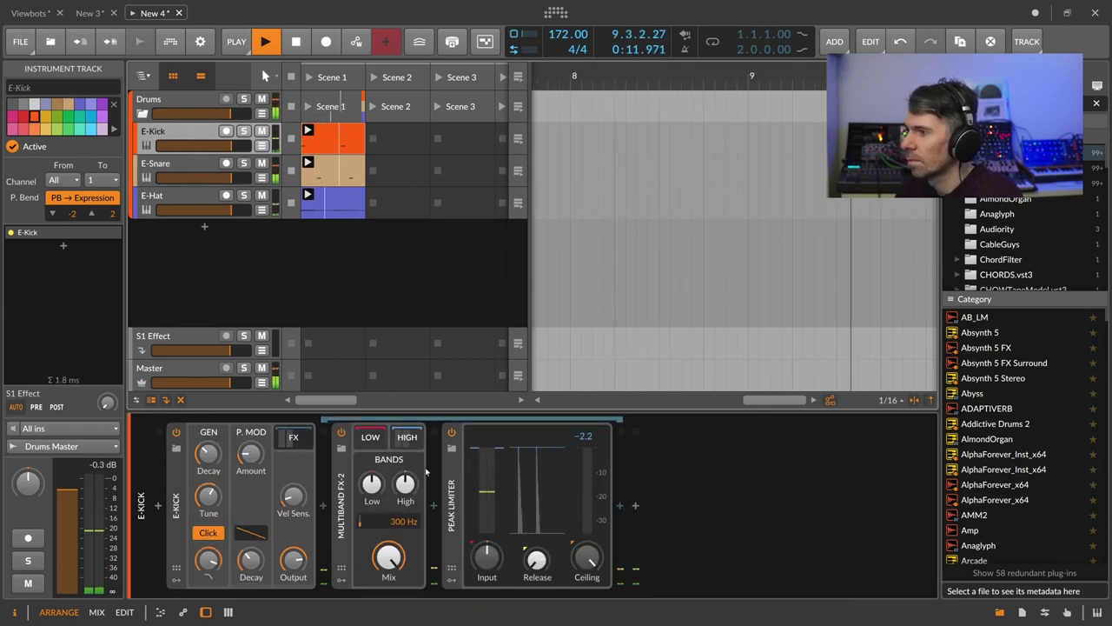
left_click(406, 438)
left_click_drag(517, 504, 516, 538)
key("space")
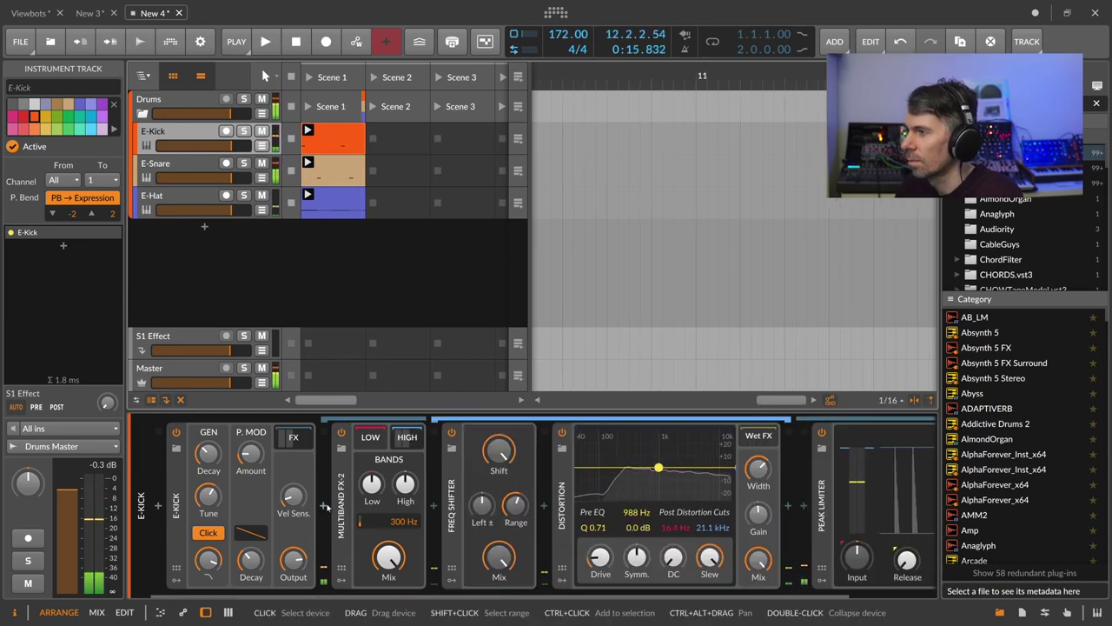
Insert an EQ+ before Multiband FX-2 in the E-Kick's FX chain
left_click(324, 506)
type("eq")
key("Down")
key("Return")
During playback, add to the kick EQ+ a low-cut at 72.5 Hz and bells at 100 Hz +1.9 dB, 1.01 kHz +2.6 dB and 8.59 kHz +4.4 dB
key("space")
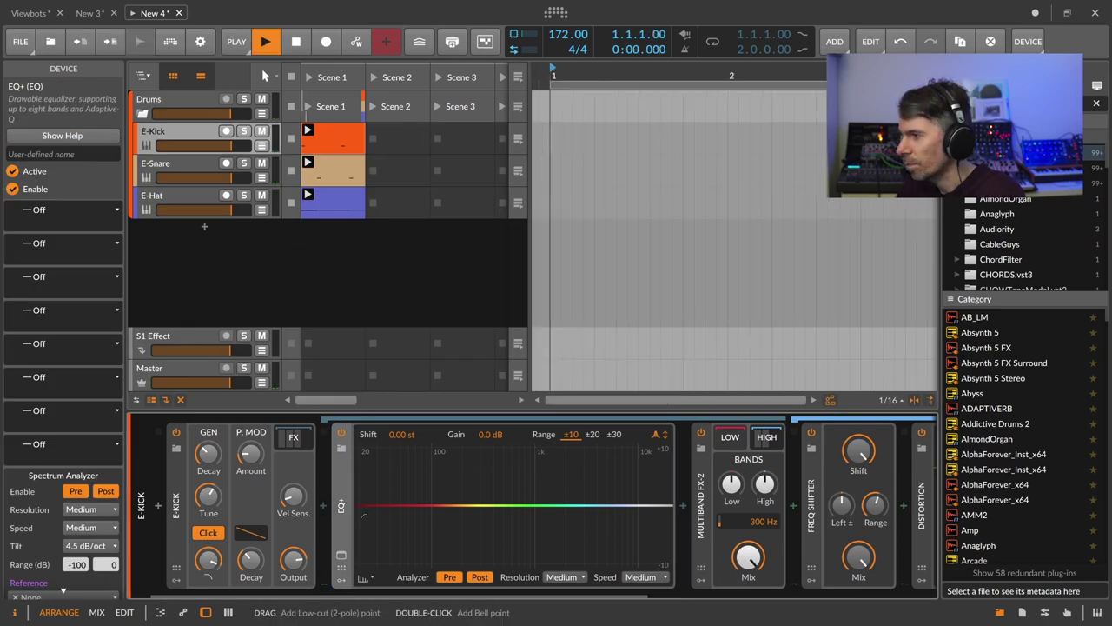
left_click_drag(400, 506, 431, 489)
double_click(530, 491)
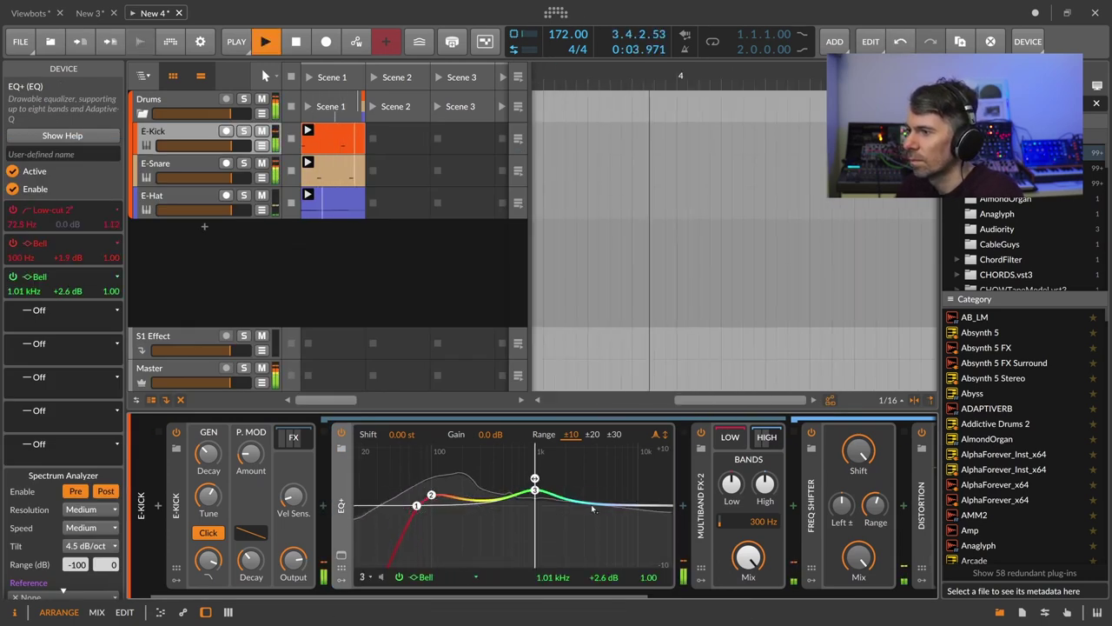
double_click(644, 476)
Set the kick EQ+ 1.01 kHz bell to +1.8 dB, the low bell to 102 Hz at +3.2 dB and the low-cut to 47.5 Hz
left_click_drag(534, 490, 536, 493)
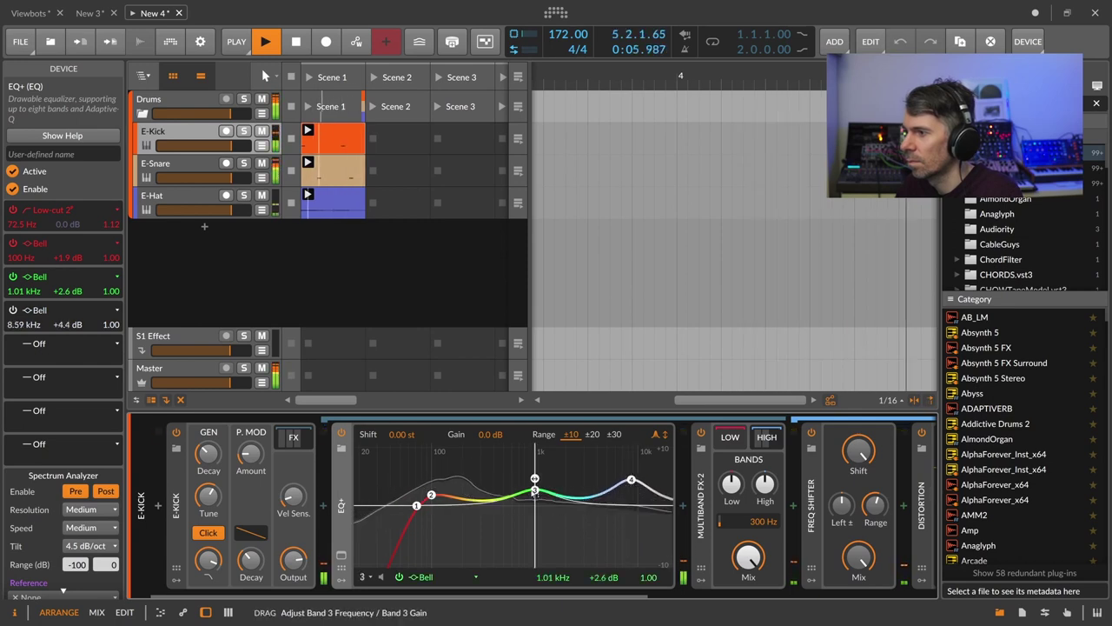
left_click_drag(431, 495, 451, 484)
left_click(417, 505)
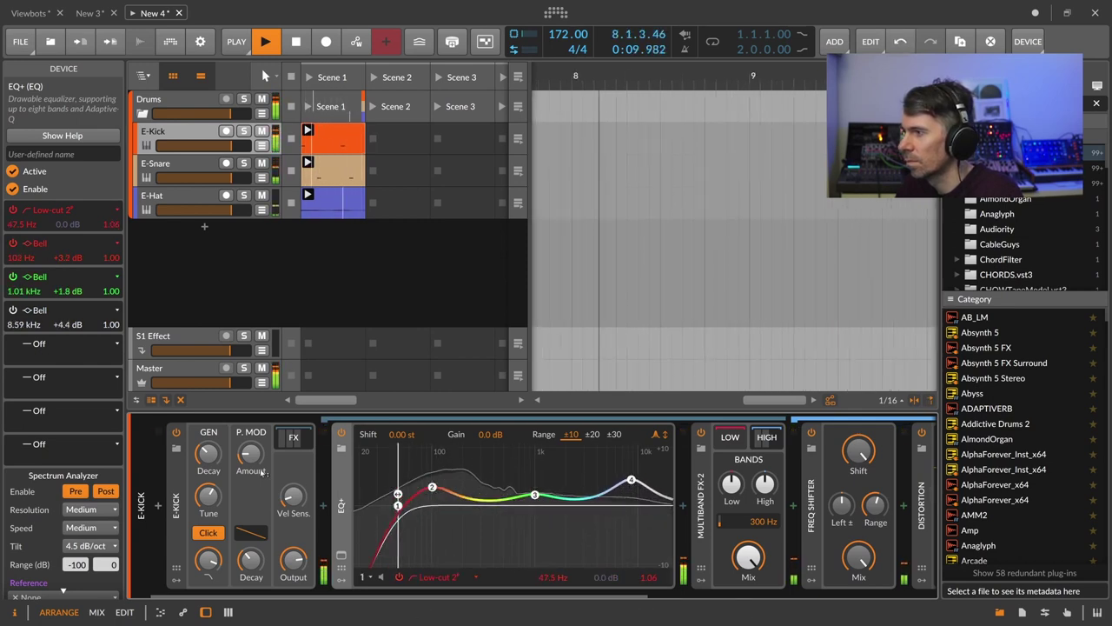
Set the E-Kick's pitch modulation decay to 118 ms and stop playback with the kick track selected
left_click_drag(251, 561, 252, 543)
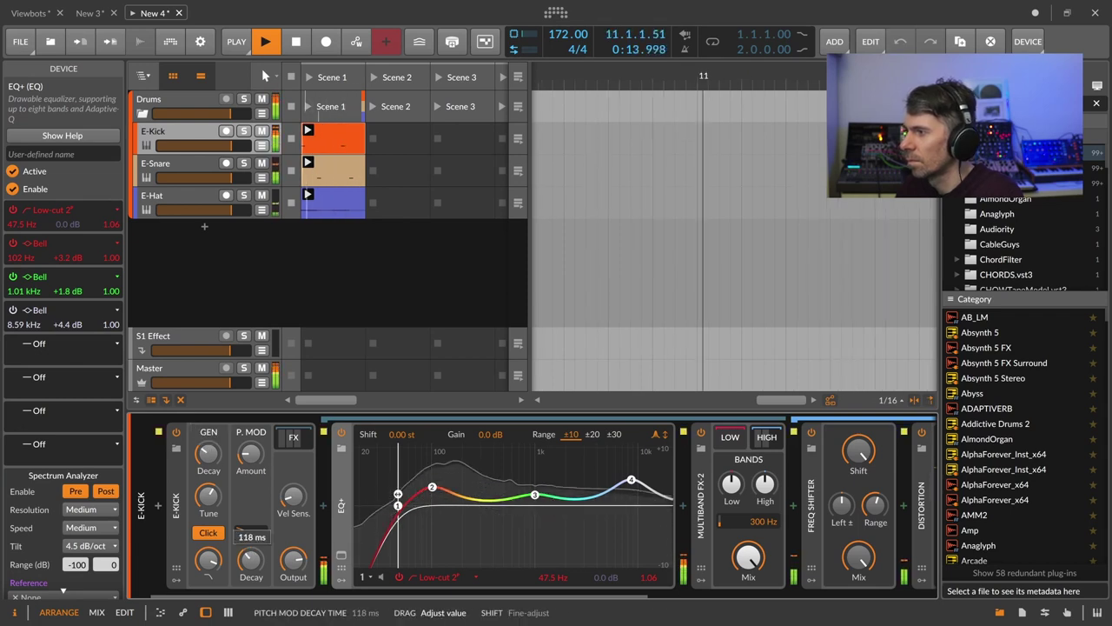
left_click(182, 132)
key("space")
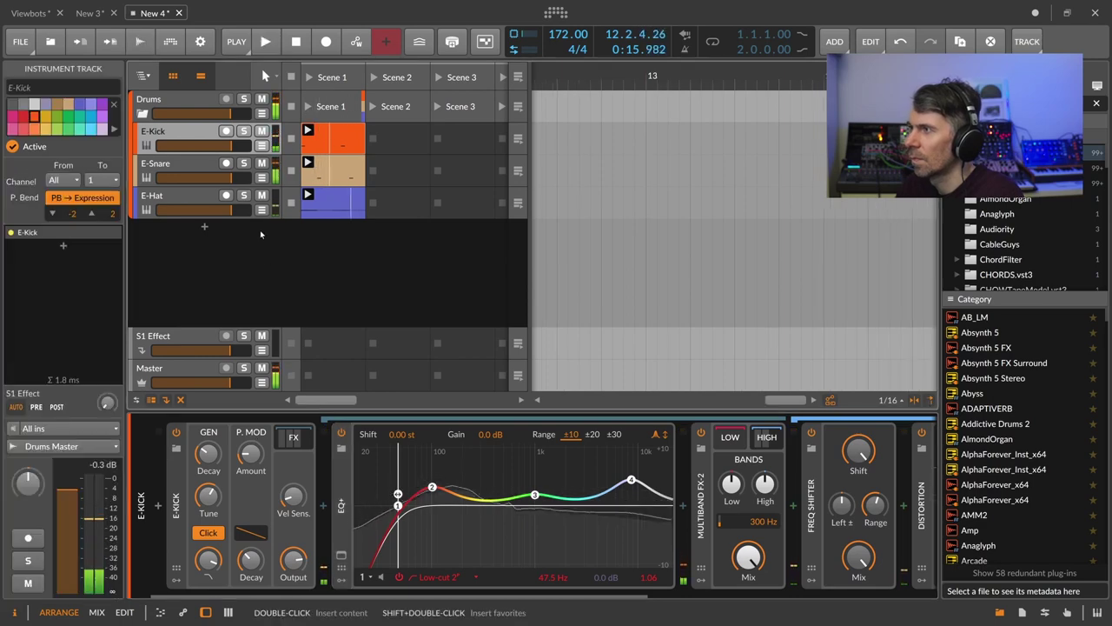
On the Drums group, show the mid-band Transient Control, adjust its attack gain and silence the low and high bands
left_click(179, 105)
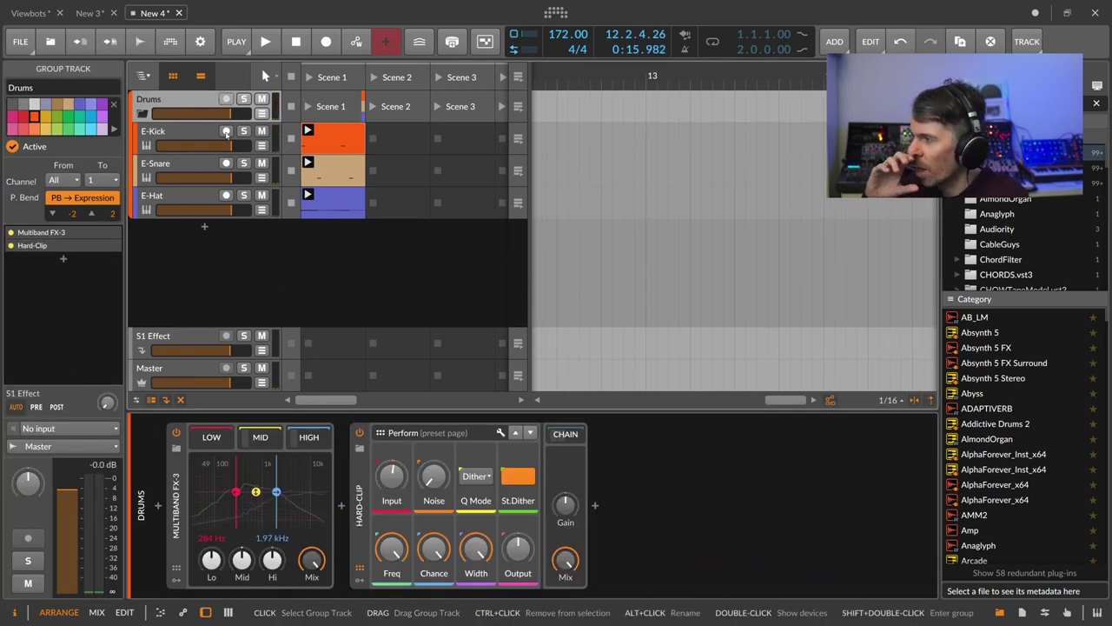
left_click(275, 440)
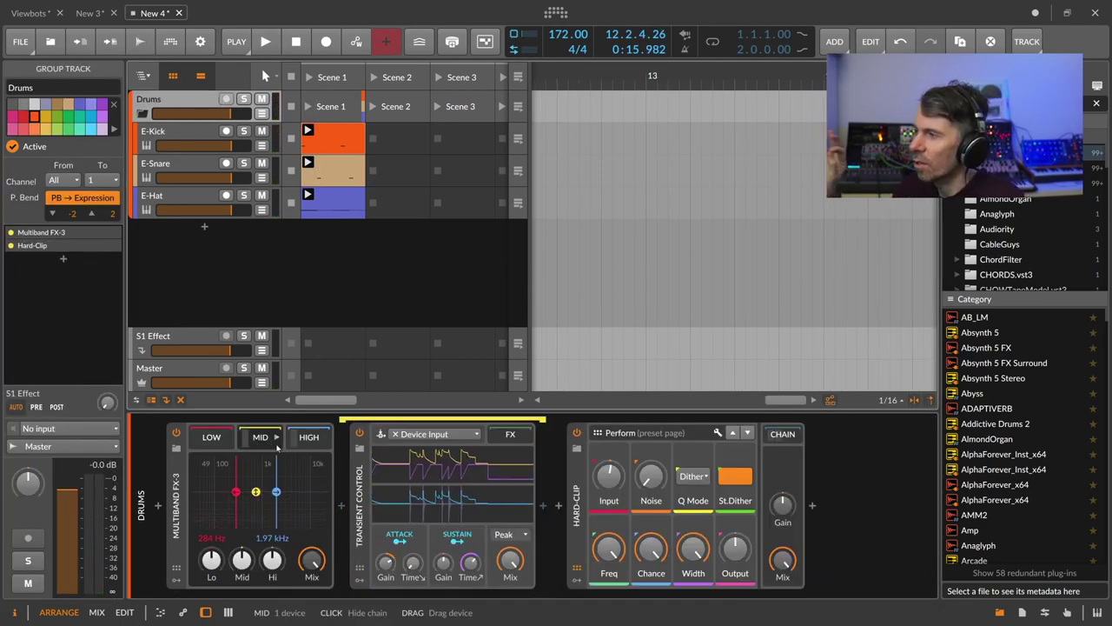
left_click_drag(386, 563, 386, 578)
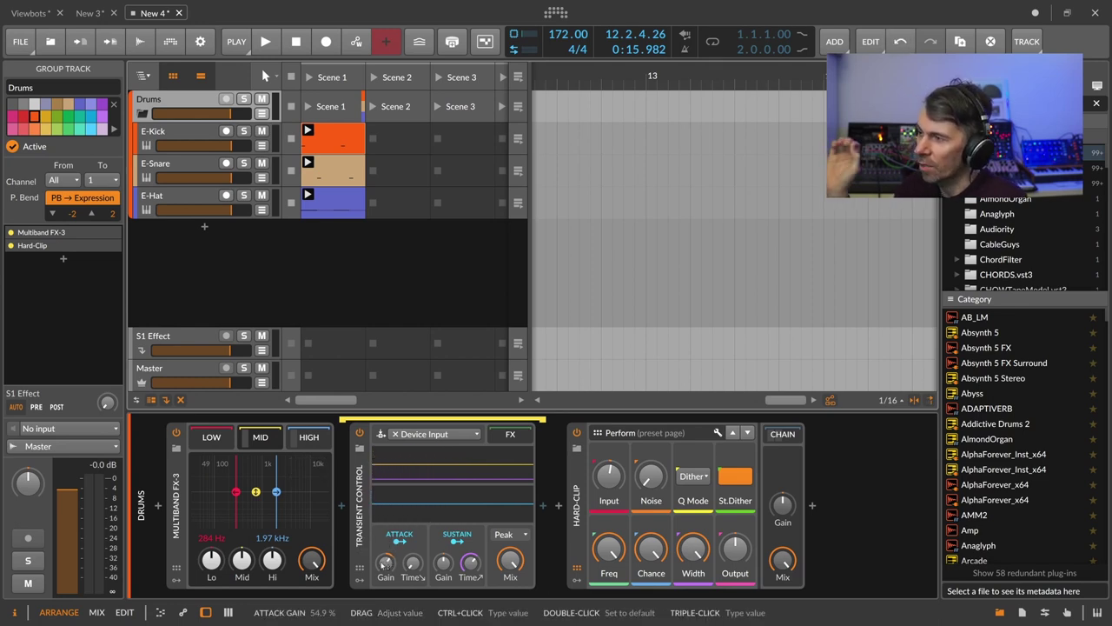
left_click_drag(211, 561, 269, 566)
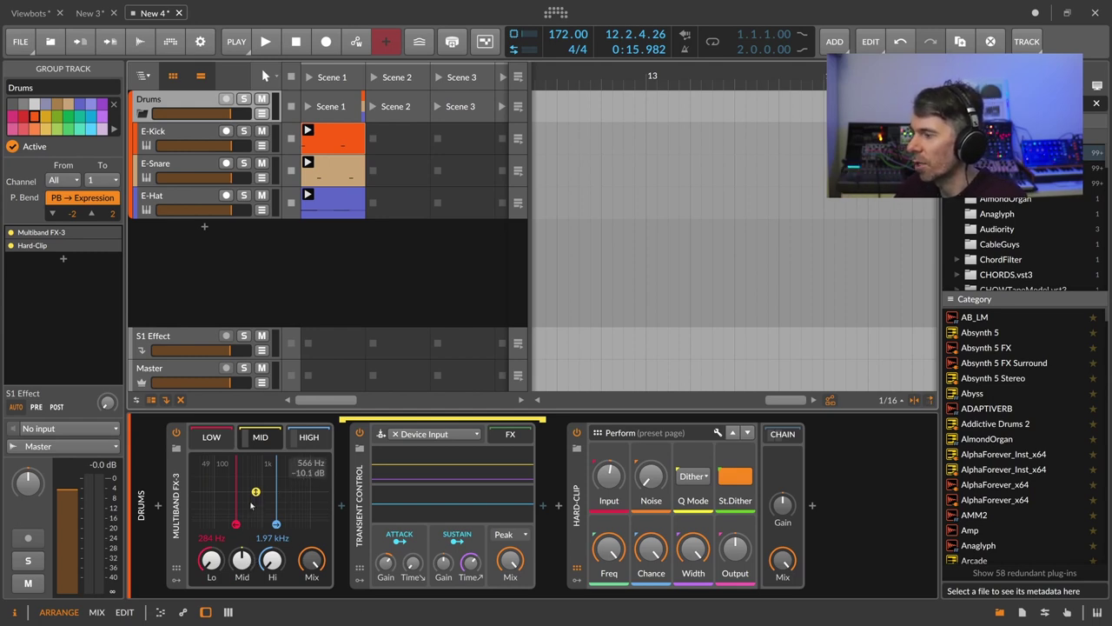
Play the isolated mid band while raising the Transient Control's attack gain, stop playback and hide the mid-band chain
key("space")
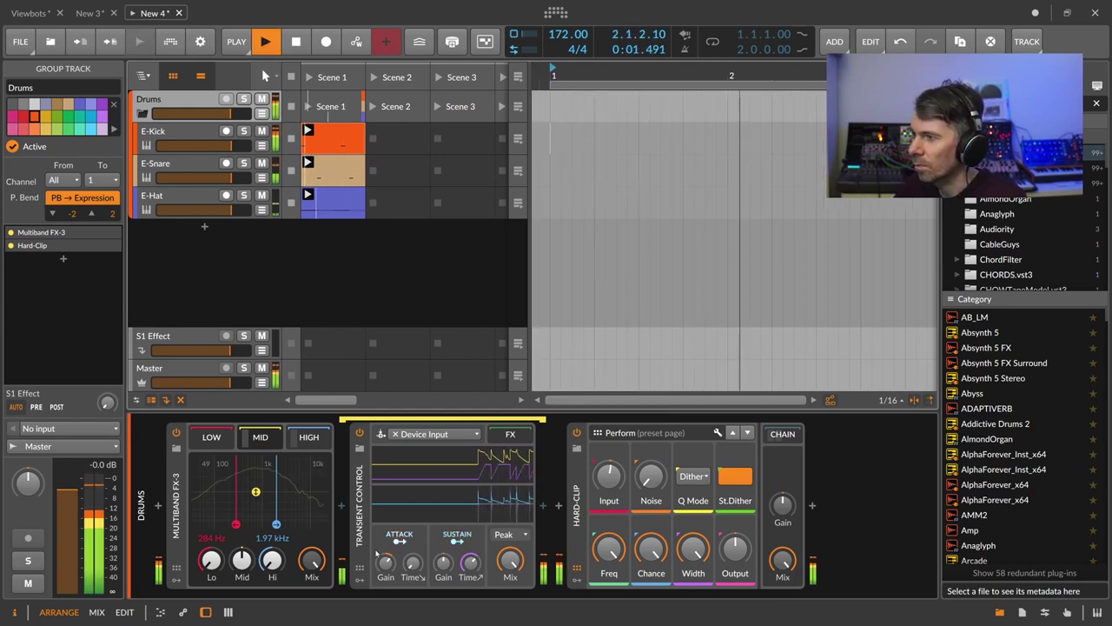
left_click_drag(385, 564, 385, 557)
key("space")
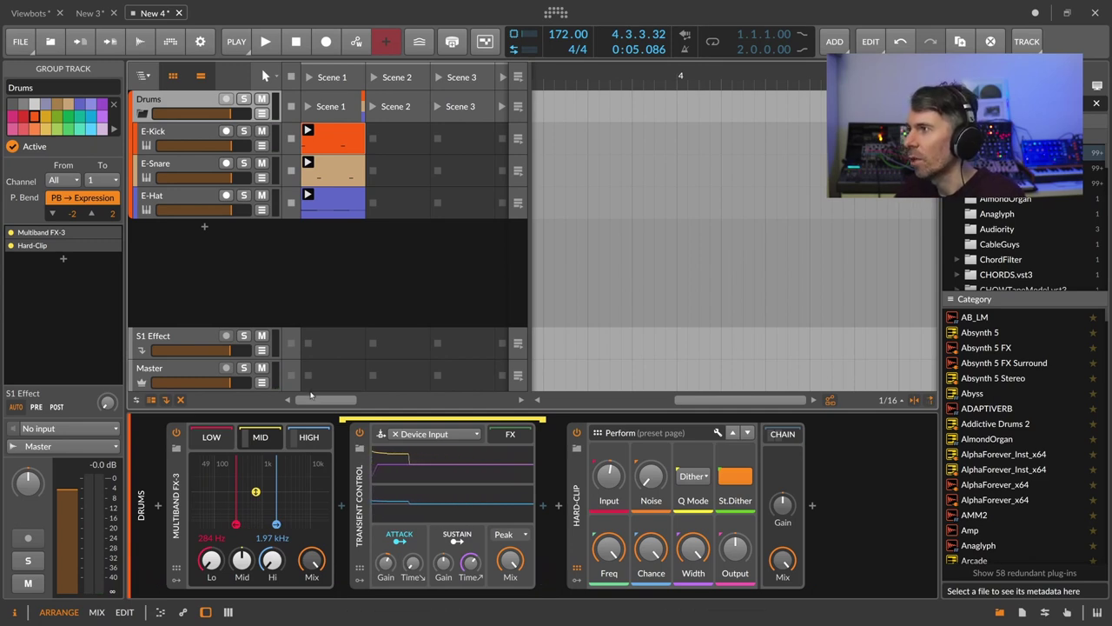
key("Delete")
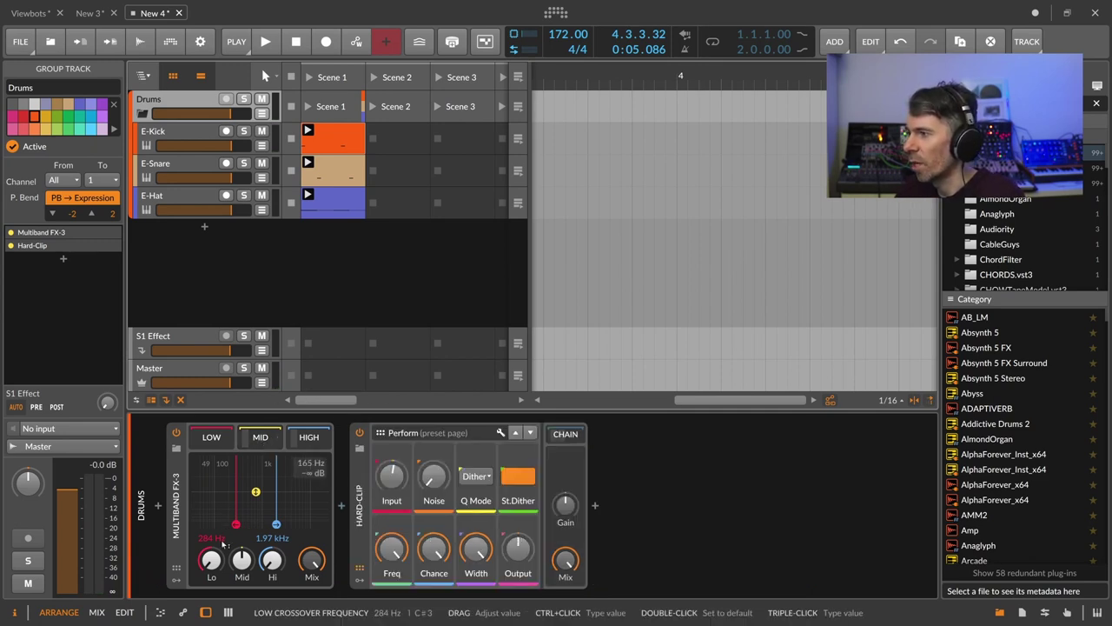
Compare the drum groove with Multiband FX-3 and Hard-Clip bypassed and re-enabled on the Drums group during playback
key("space")
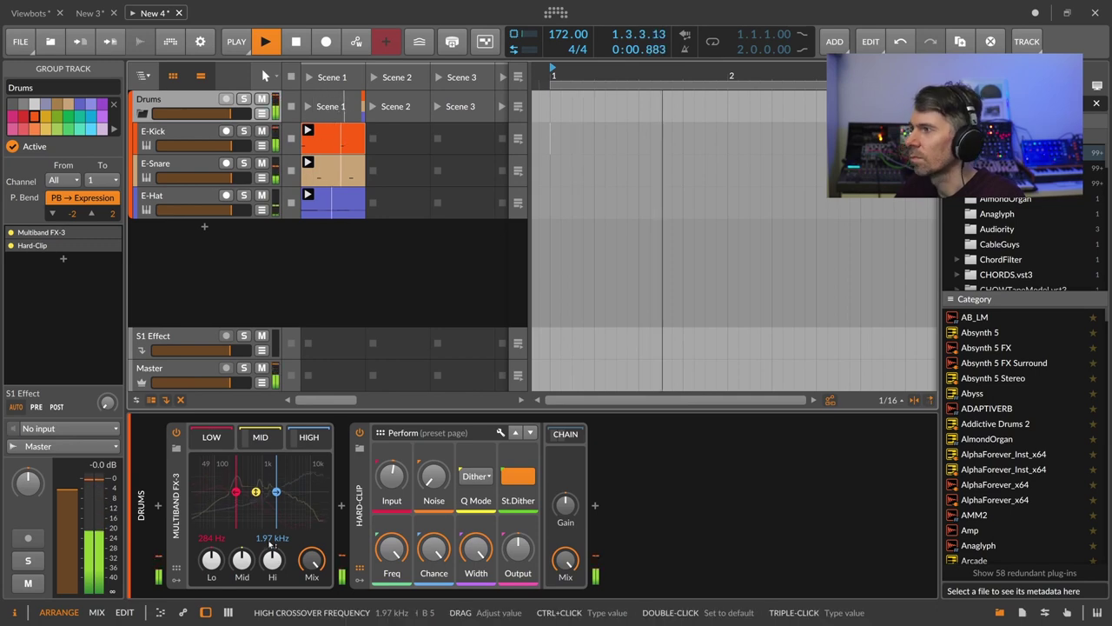
key("space")
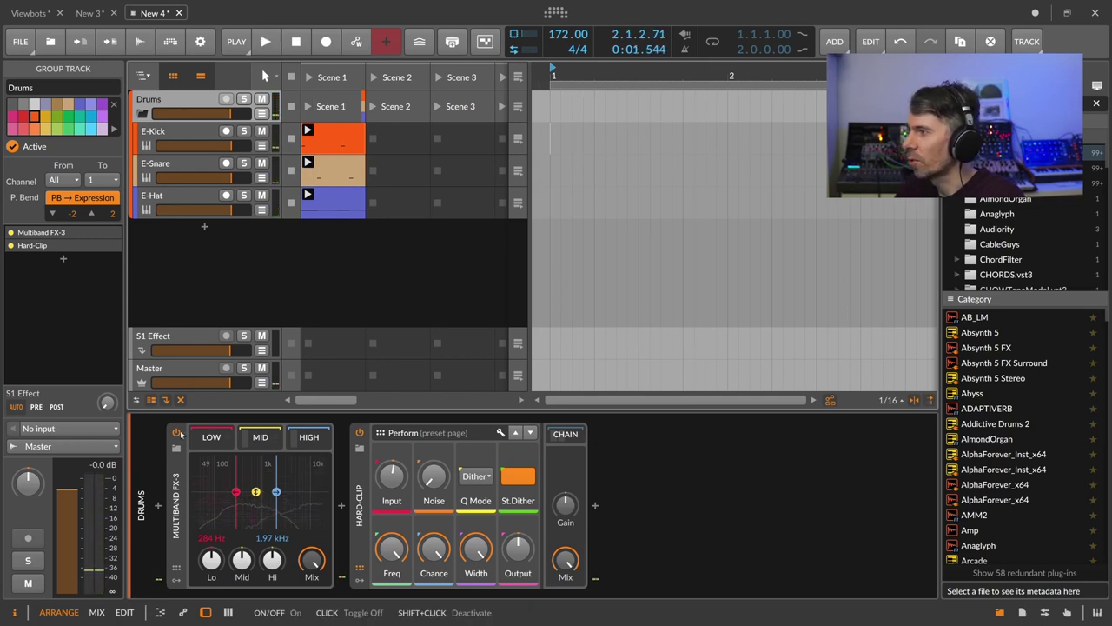
left_click(177, 432)
left_click(359, 433)
key("space")
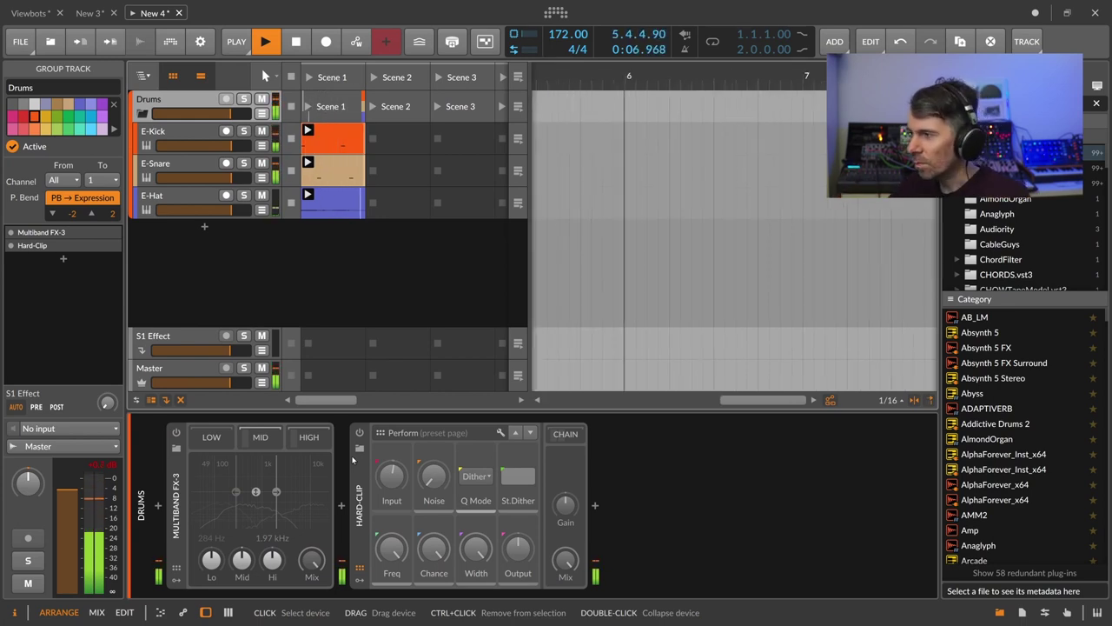
left_click(176, 433)
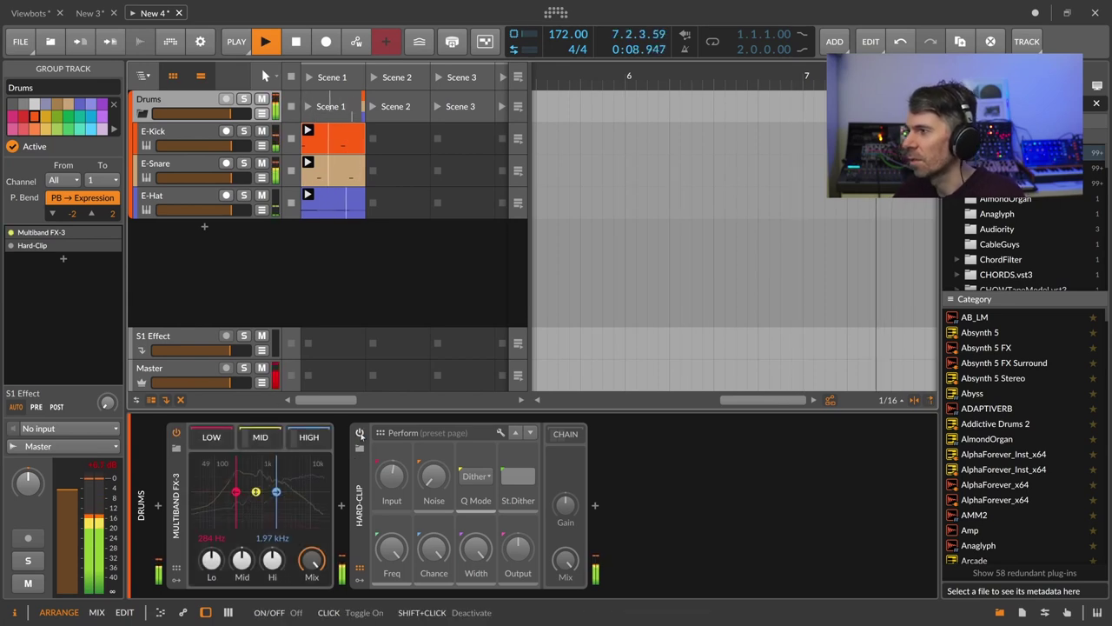
left_click(359, 433)
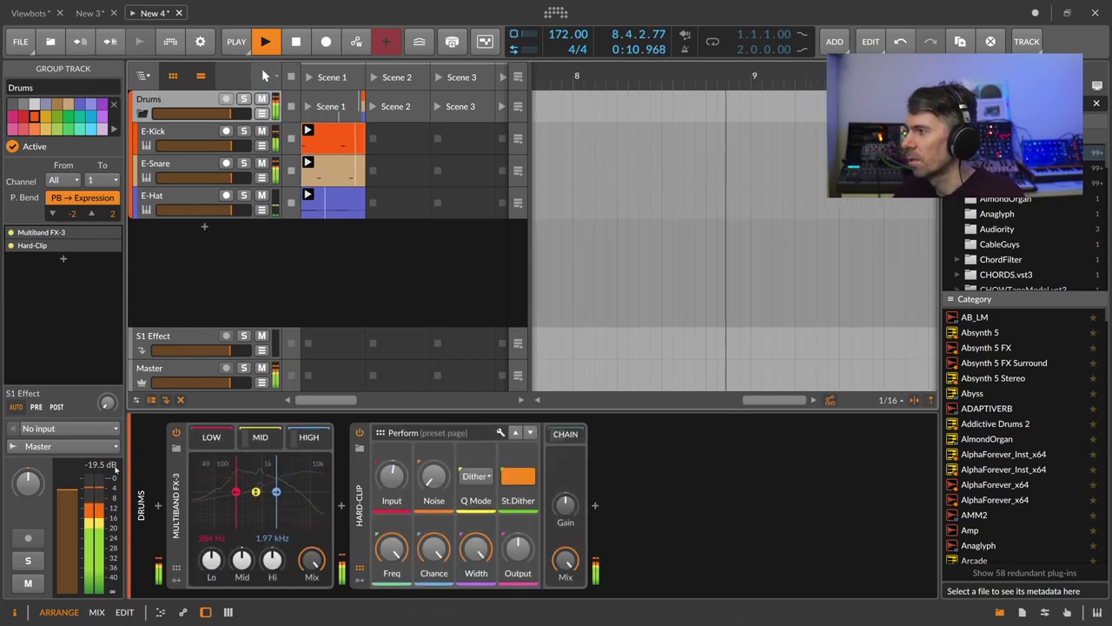
Adjust the E-Snare's noise mix level and noise decay while the groove plays, and stop playback
left_click(200, 167)
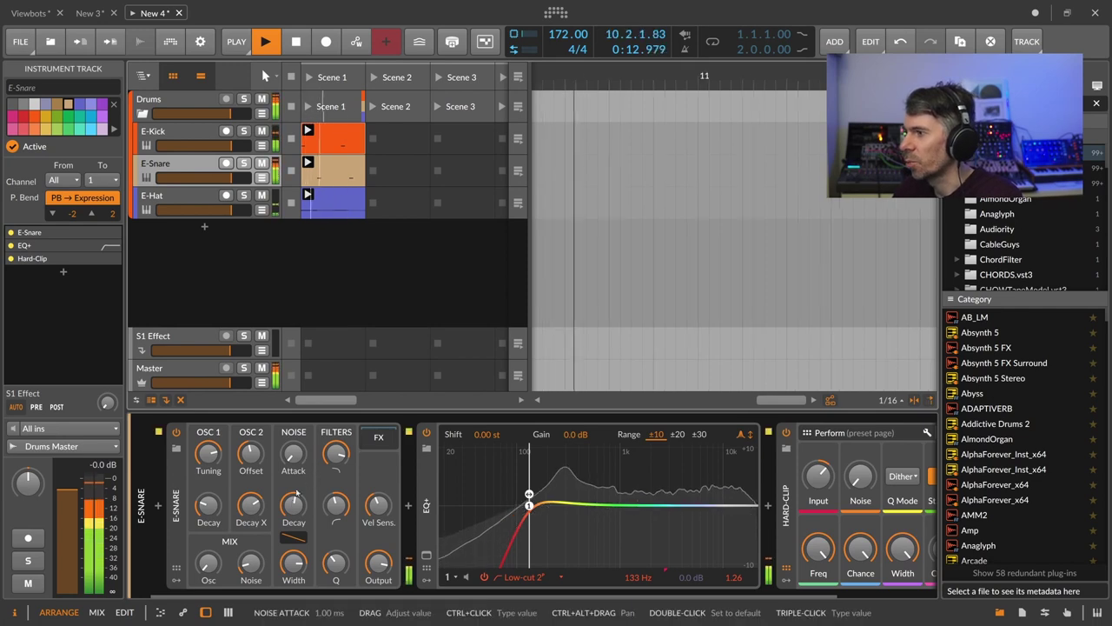
left_click_drag(251, 563, 251, 560)
left_click_drag(294, 505, 294, 519)
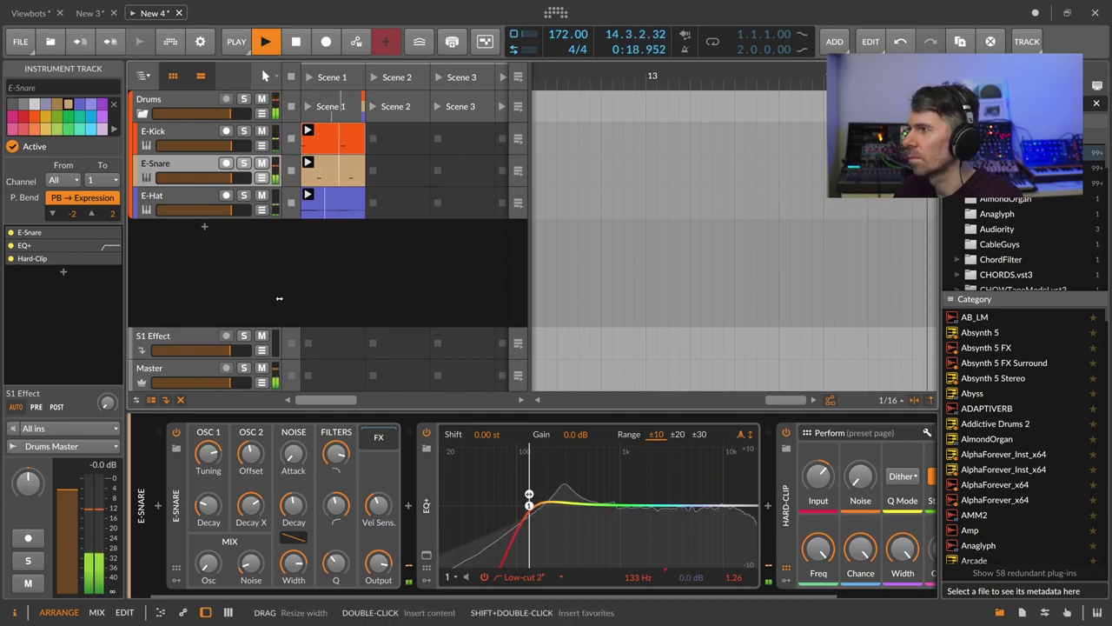
key("space")
Copy the GS_FAZE_174_Drums_Kit_Dial_Em clip from the Viewbots project and paste it into the New 4 project's launcher
left_click(31, 13)
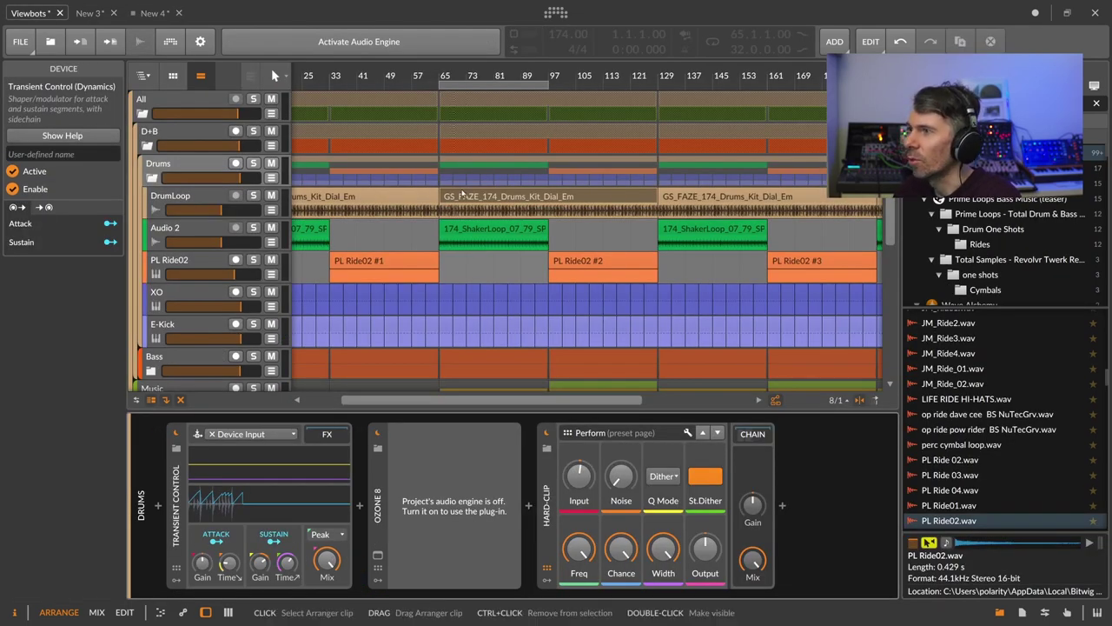
left_click(155, 13)
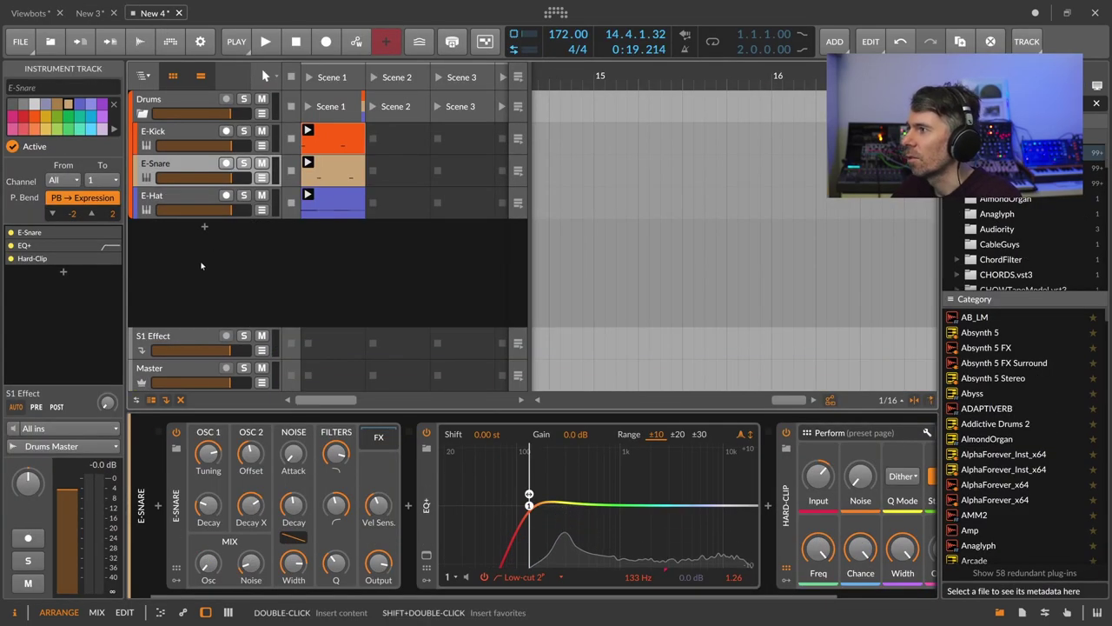
key("ctrl+v")
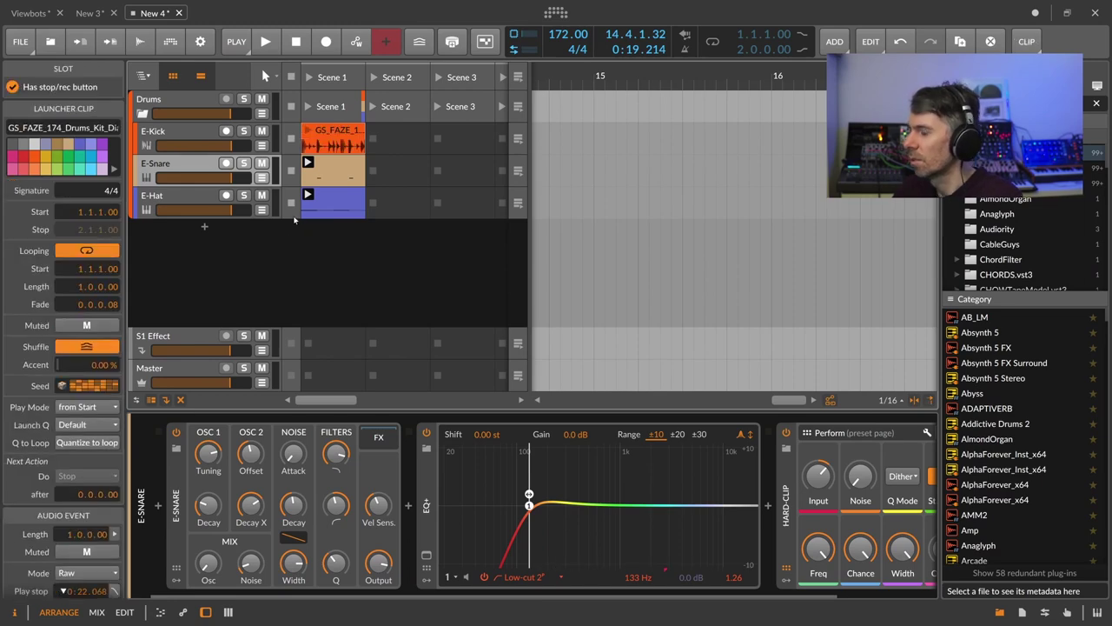
Add an audio track holding the copied drum loop clip in Scene 1 and move the track above E-Kick in the Drums group
right_click(208, 240)
left_click(241, 263)
left_click(325, 230)
key("ctrl+v")
left_click(182, 228)
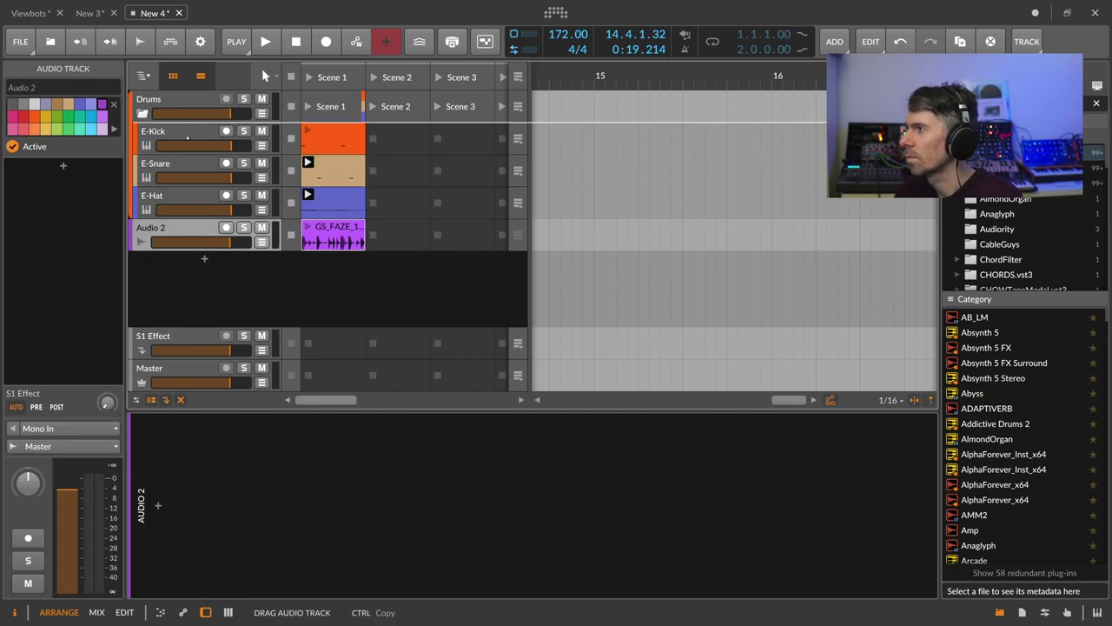
left_click_drag(186, 136, 187, 135)
Set the drum loop clip's stretch mode to Slice and try to enter 174 as its tempo
left_click(339, 148)
scroll(112, 403, "down", 3)
left_click(87, 402)
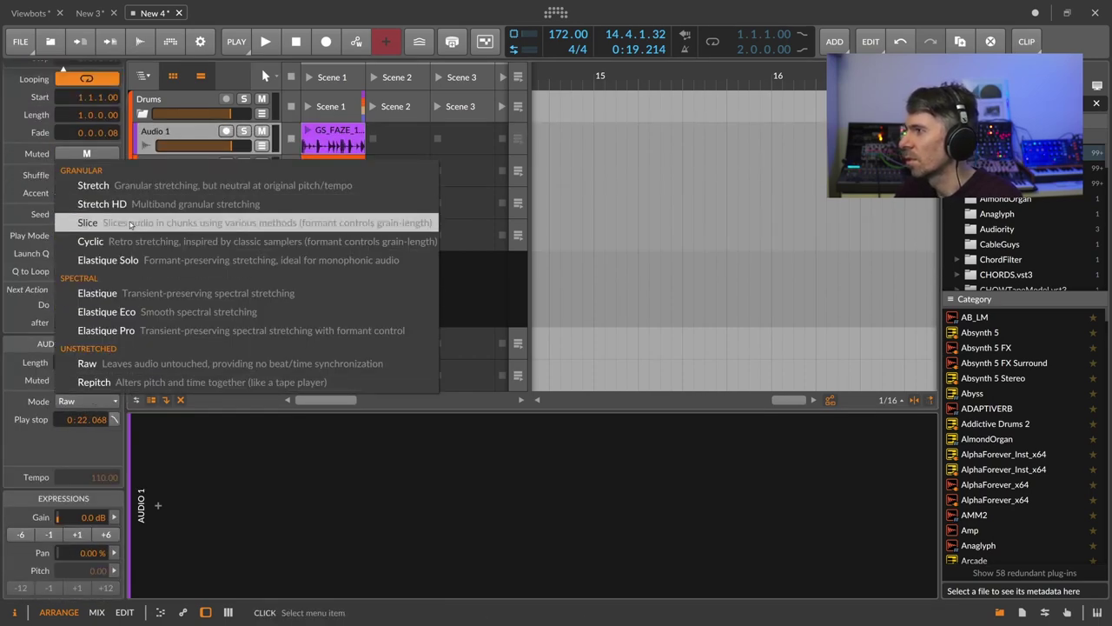
left_click(95, 216)
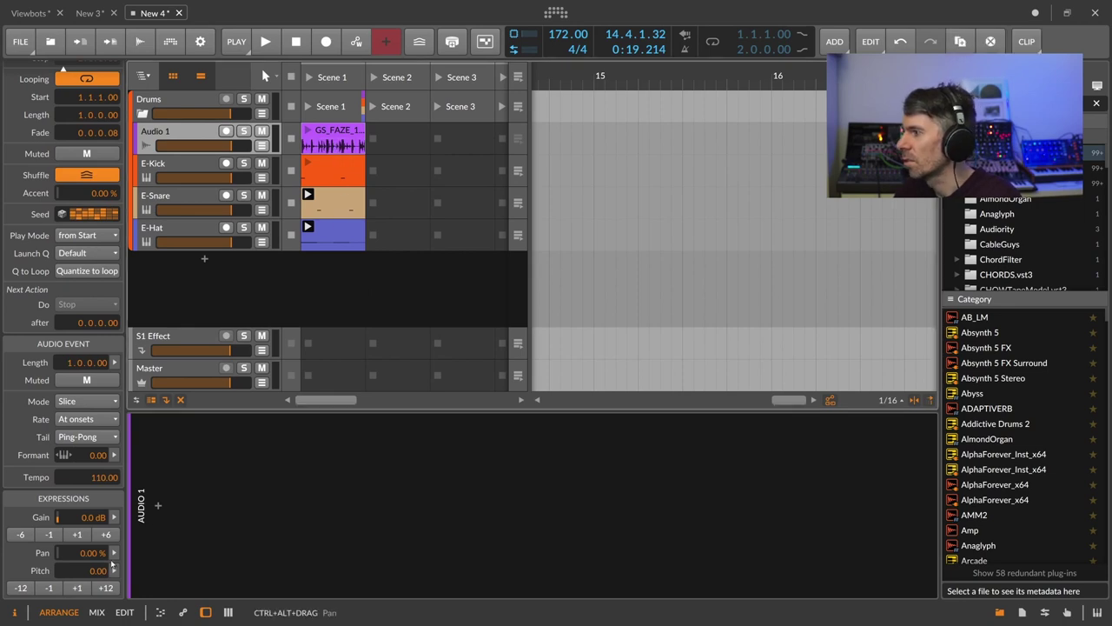
double_click(102, 478)
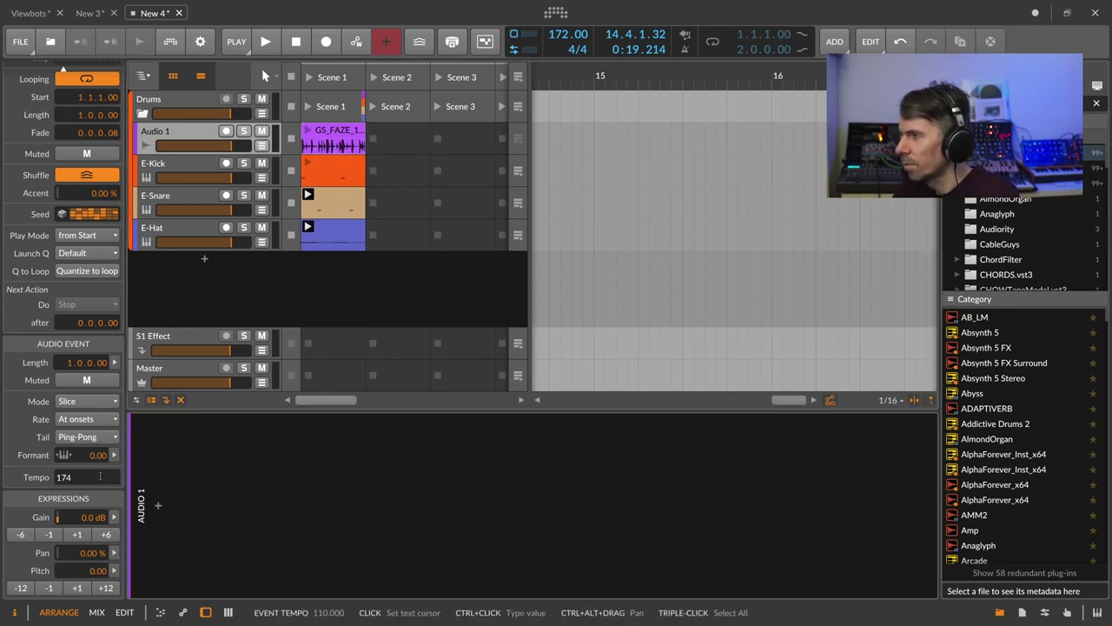
key("Escape")
Launch the drum loop clip alongside the drums, stop playback and open the clip in the audio editor
left_click(306, 130)
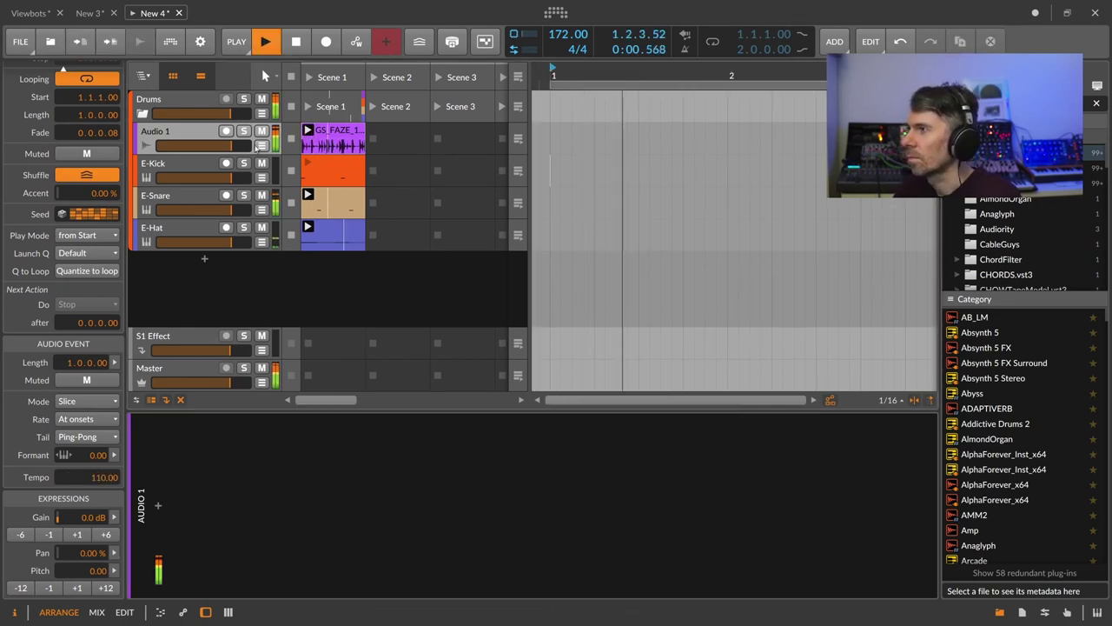
key("space")
double_click(334, 140)
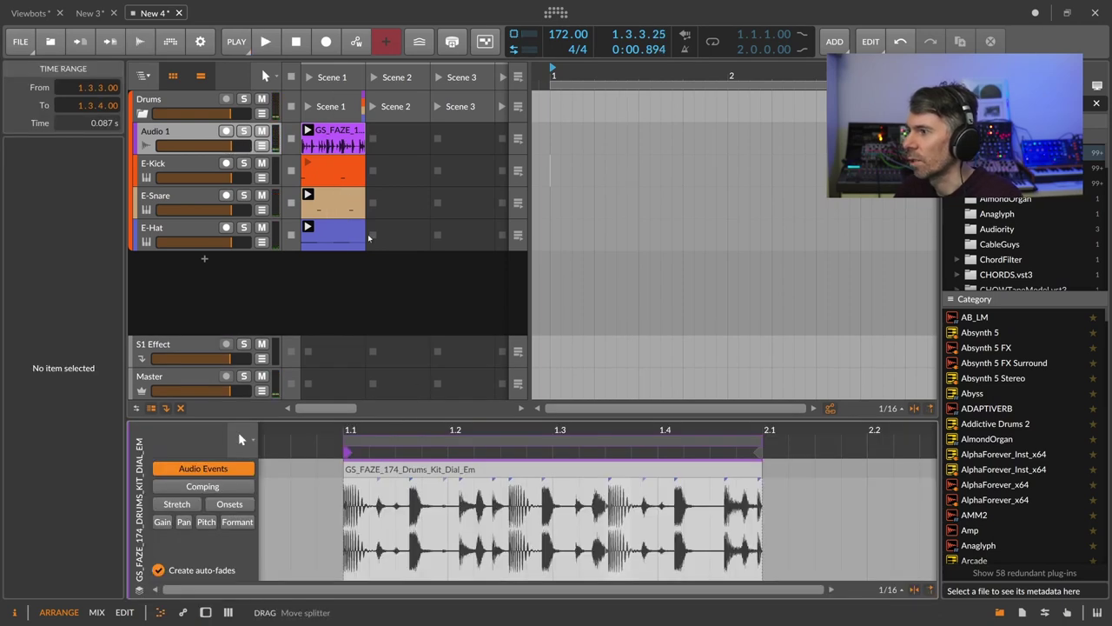
left_click(340, 130)
Lower the volume of the Audio 1 loop track, solo the track and start playback
left_click(180, 133)
left_click_drag(229, 146, 195, 146)
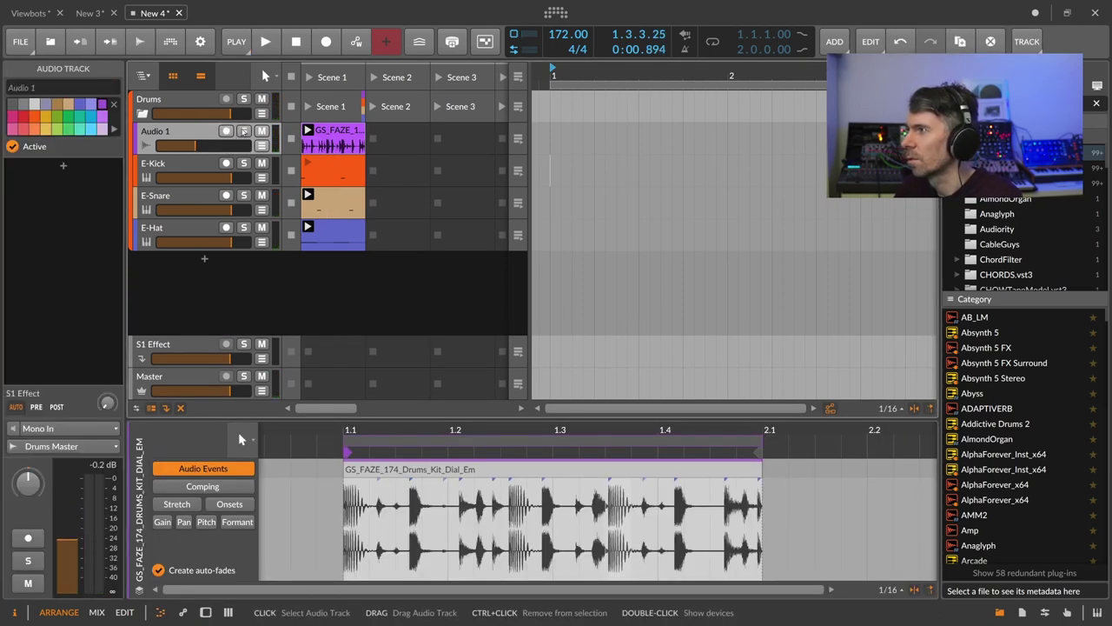
left_click(244, 132)
key("space")
Set the drum loop clip's tempo to 174 BPM while the loop plays
left_click(335, 137)
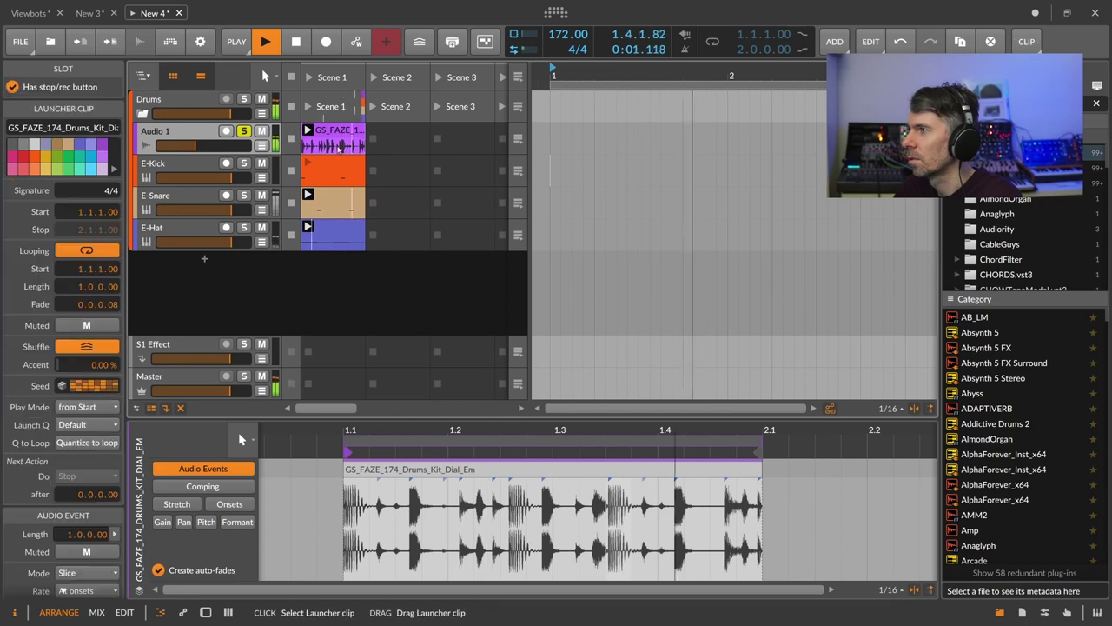
scroll(64, 589, "down", 3)
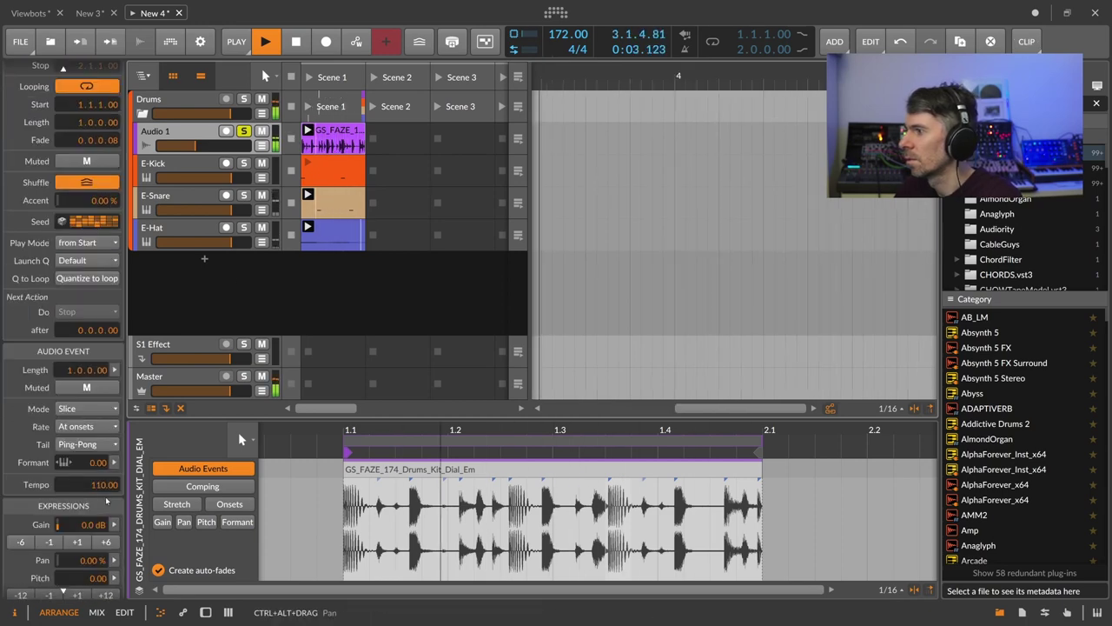
double_click(106, 486)
type("172")
key("Return")
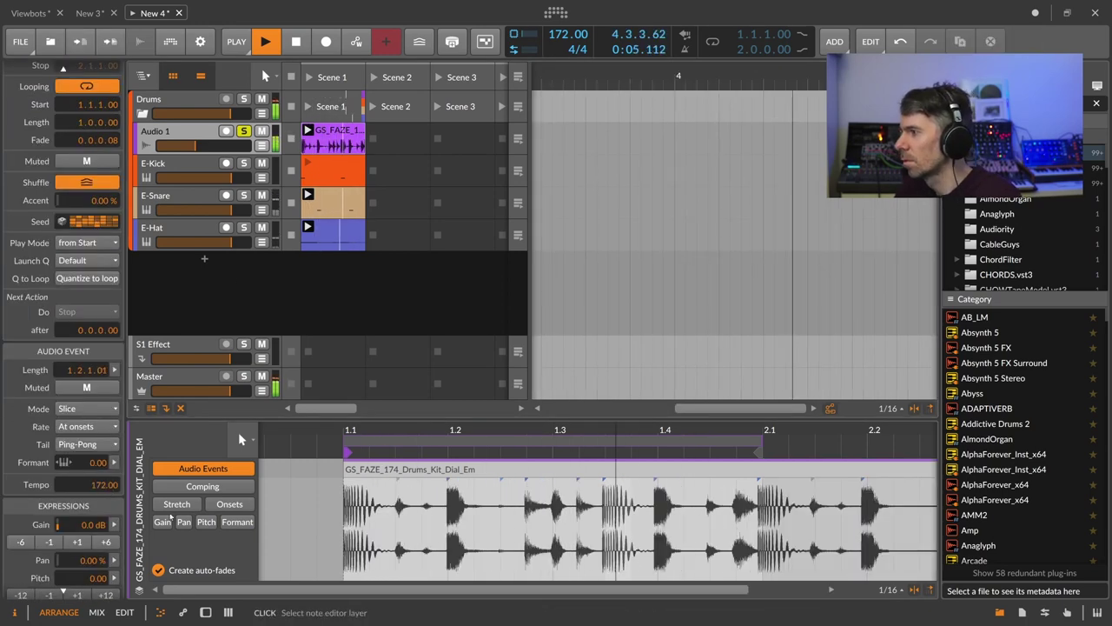
double_click(104, 485)
type("174")
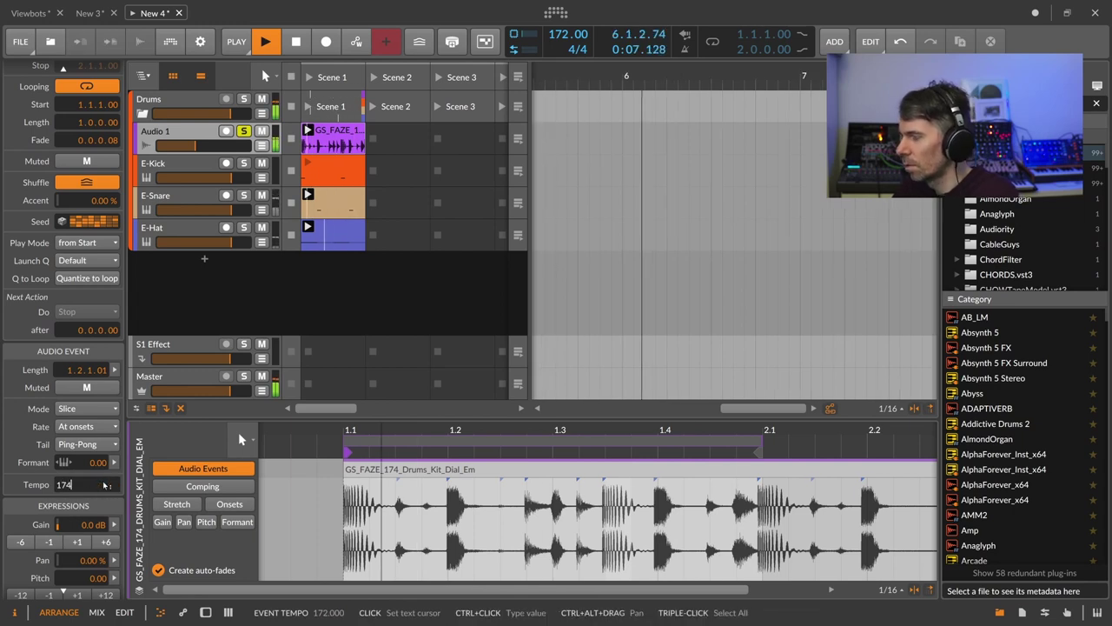
key("Return")
Lower the soloed Audio 1 track's volume further and show the track's device chain
left_click_drag(196, 146, 182, 146)
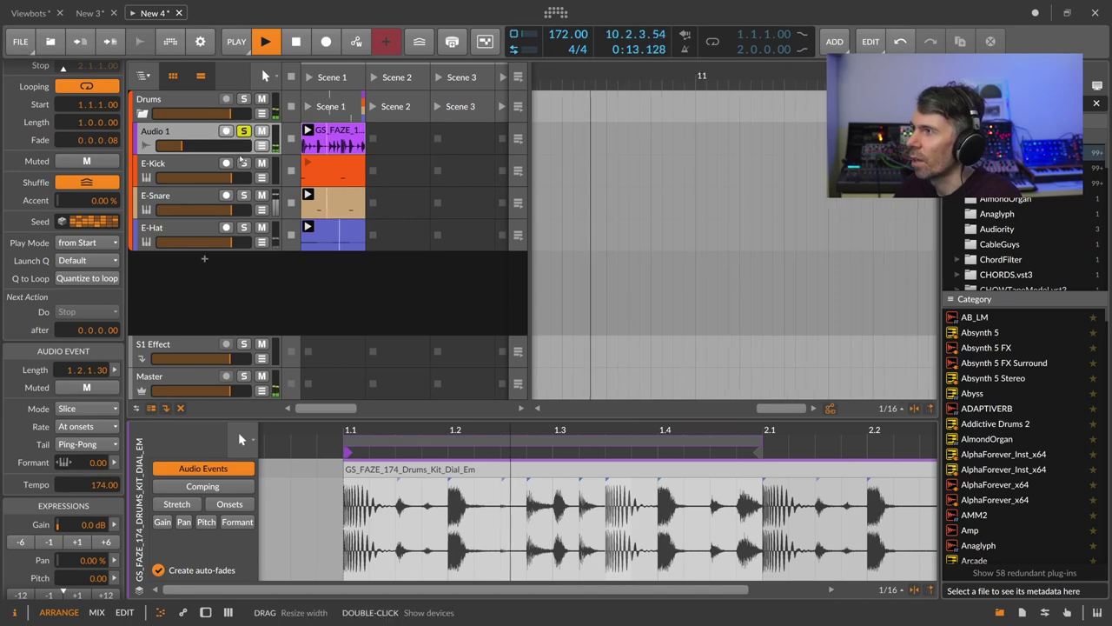
left_click(207, 134)
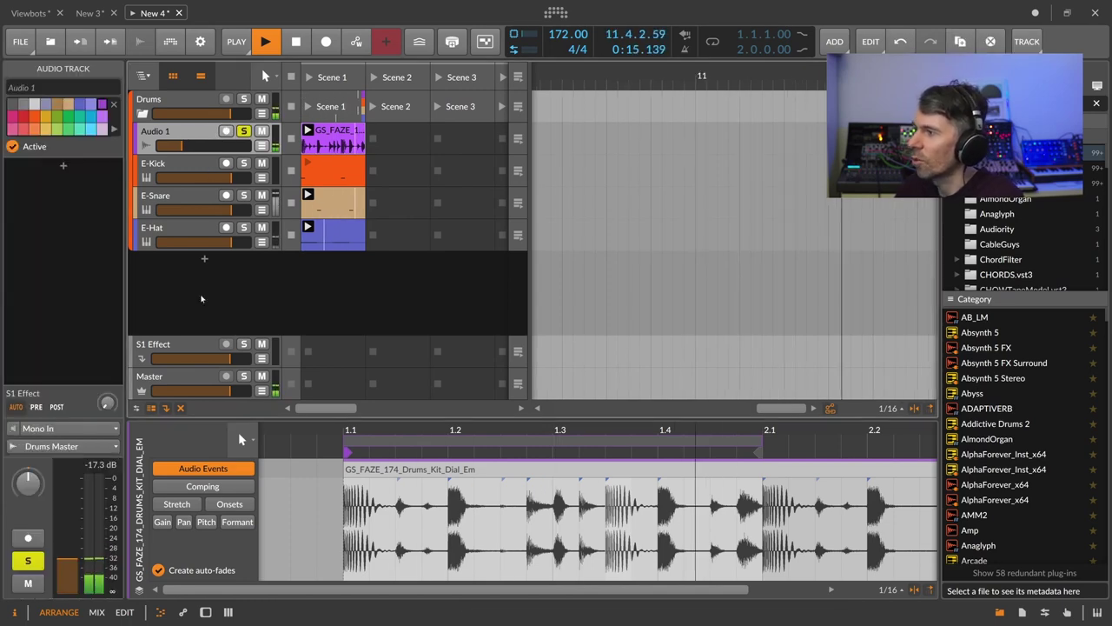
key("d")
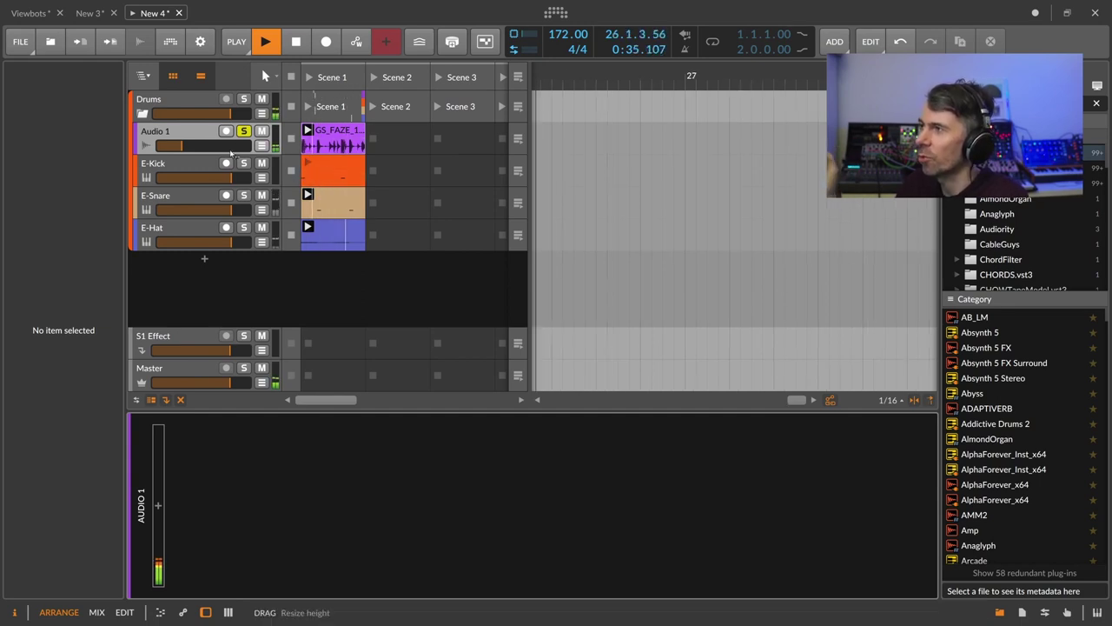
Take Audio 1 out of solo and raise its volume to blend the loop with the other drums
left_click_drag(230, 147, 246, 147)
left_click(196, 139)
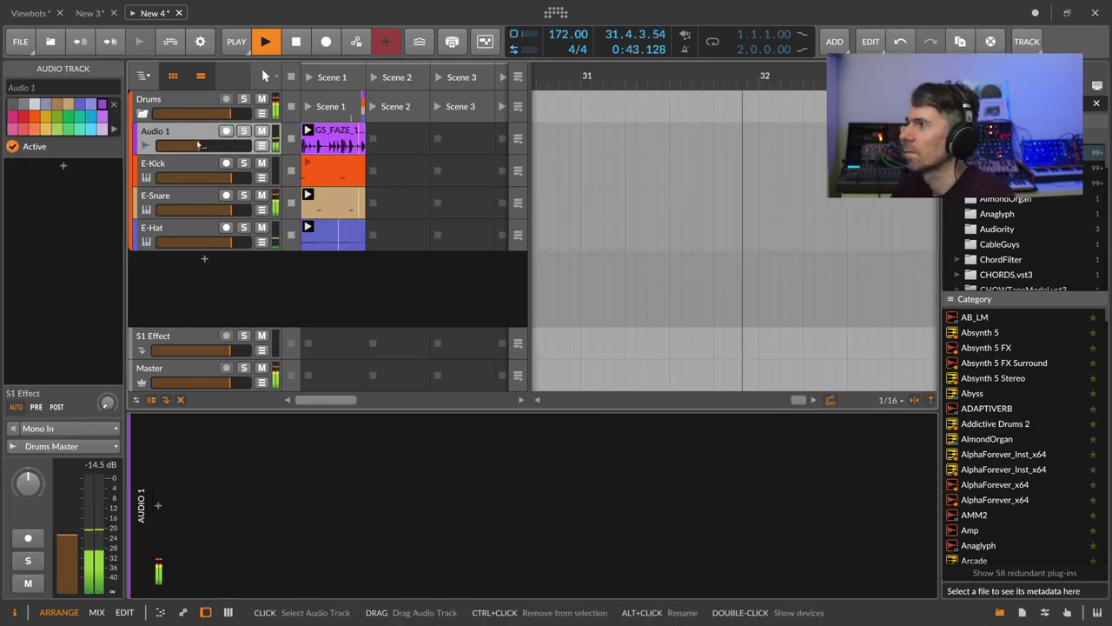
left_click_drag(196, 141, 202, 141)
Compare the layered drums with the Drums group's Multiband FX-3 and Hard-Clip switched off and back on
left_click(169, 98)
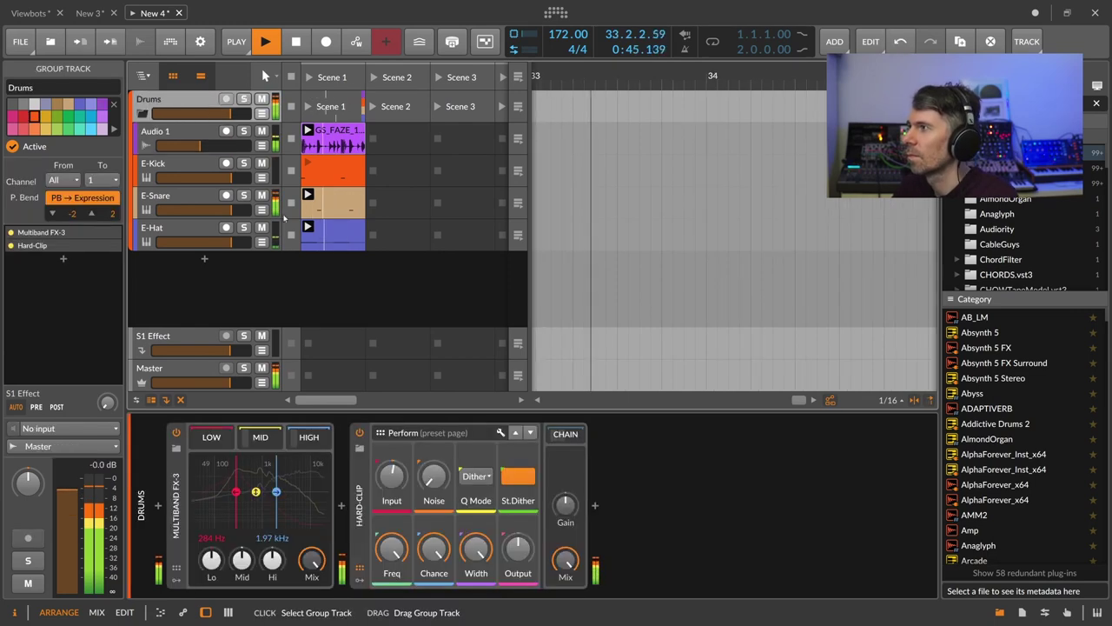
left_click(359, 432)
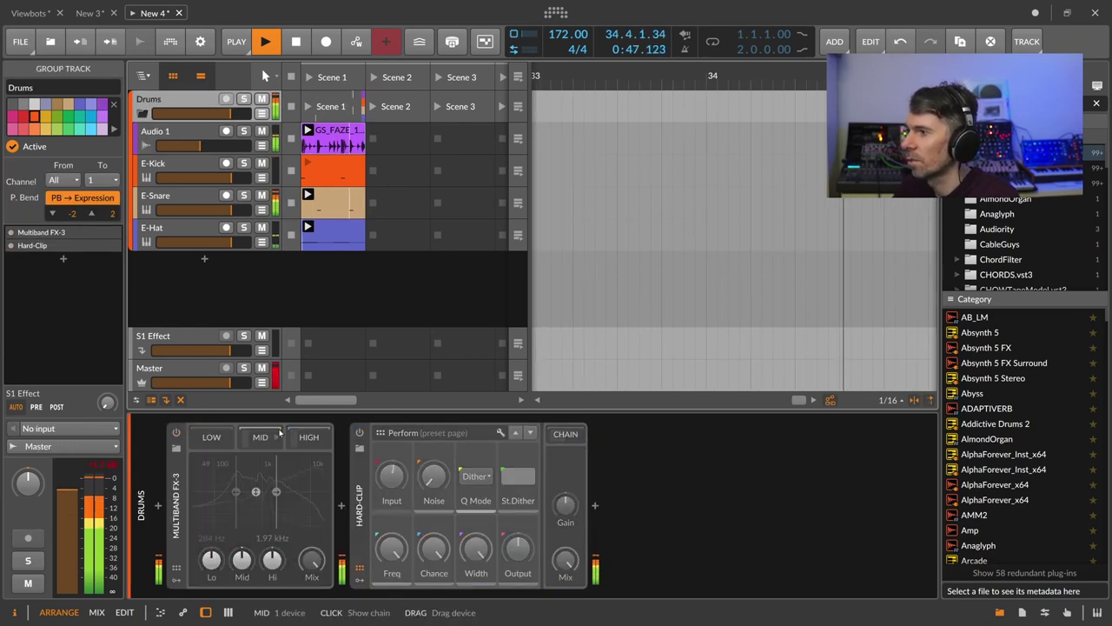
left_click(177, 432)
left_click(359, 431)
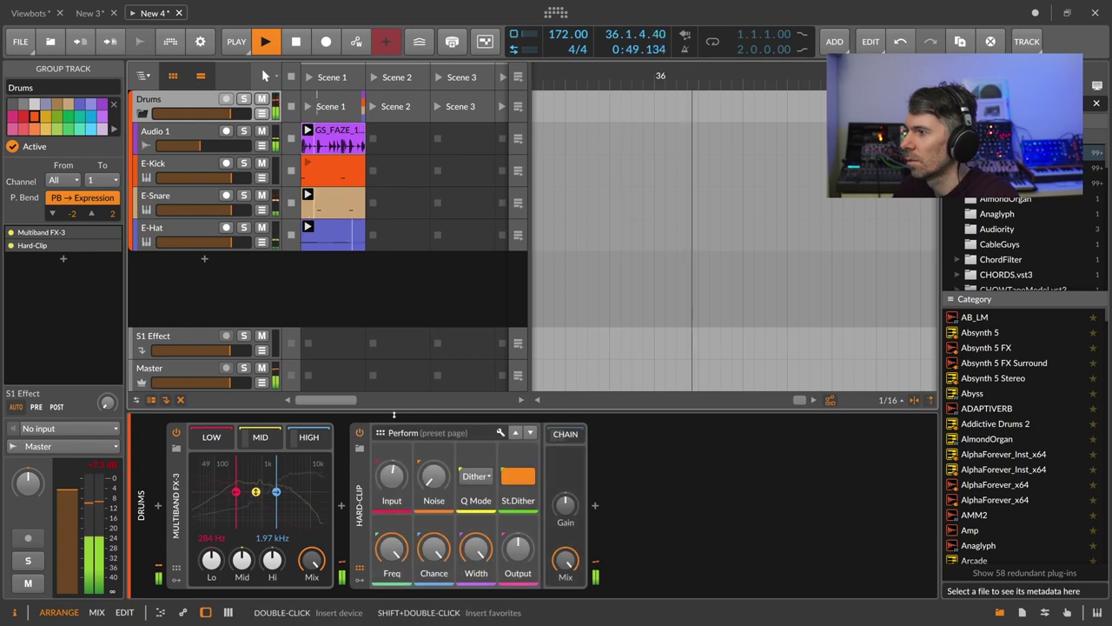
Raise the Drums group Hard-Clip's input gain to about +6.6 dB and lower the Audio 1 volume slightly
mouse_move(391, 474)
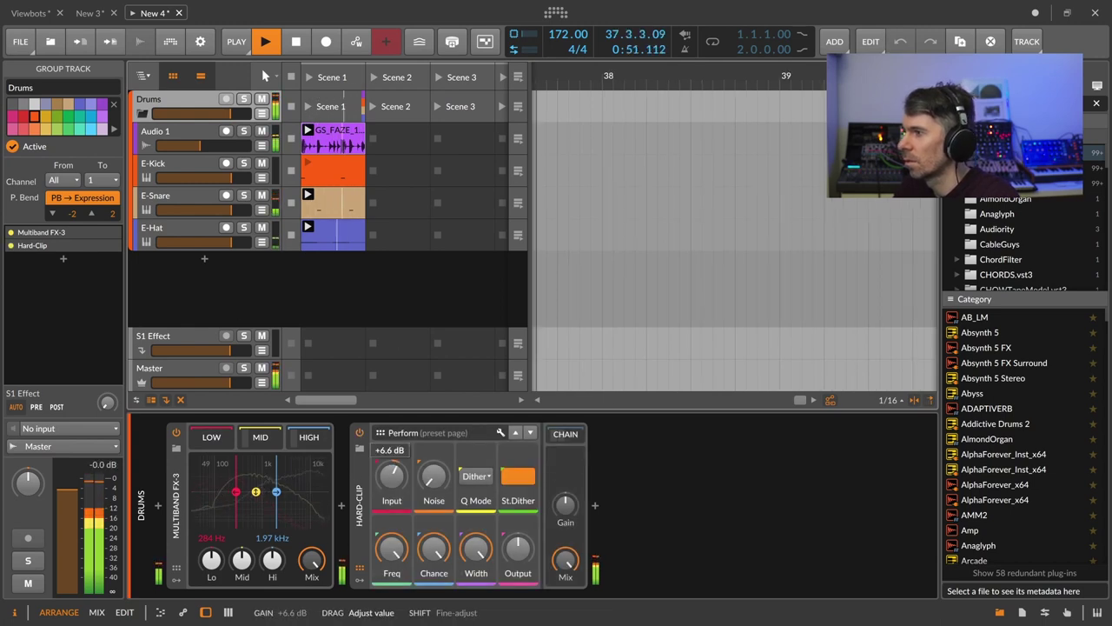
left_click_drag(391, 474, 391, 476)
left_click_drag(206, 146, 203, 146)
Show the mid-band Transient Control in Multiband FX-3, lower its sustain gain and stop playback
left_click(260, 439)
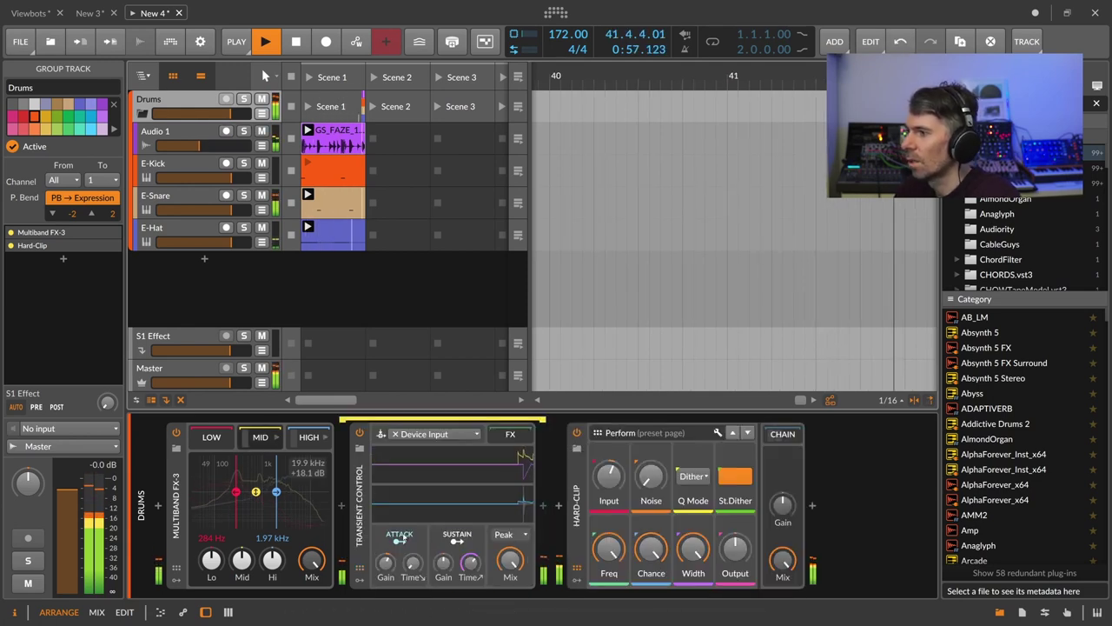
left_click_drag(444, 564, 443, 592)
key("space")
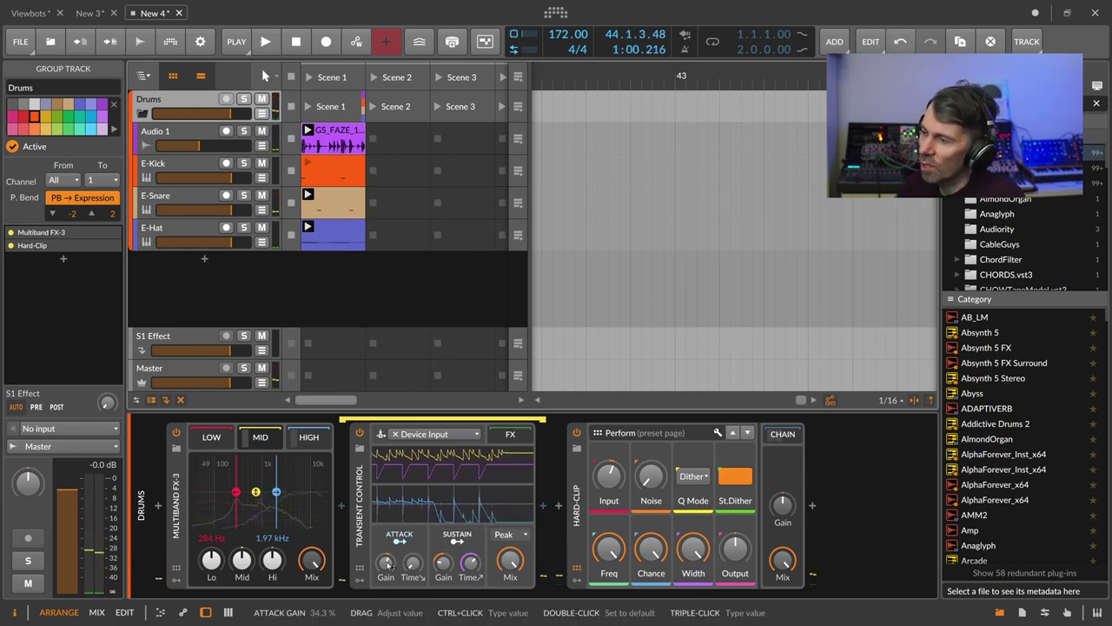
Reset the mid-band Transient Control's attack gain to 0% and readjust its sustain gain during playback
double_click(388, 565)
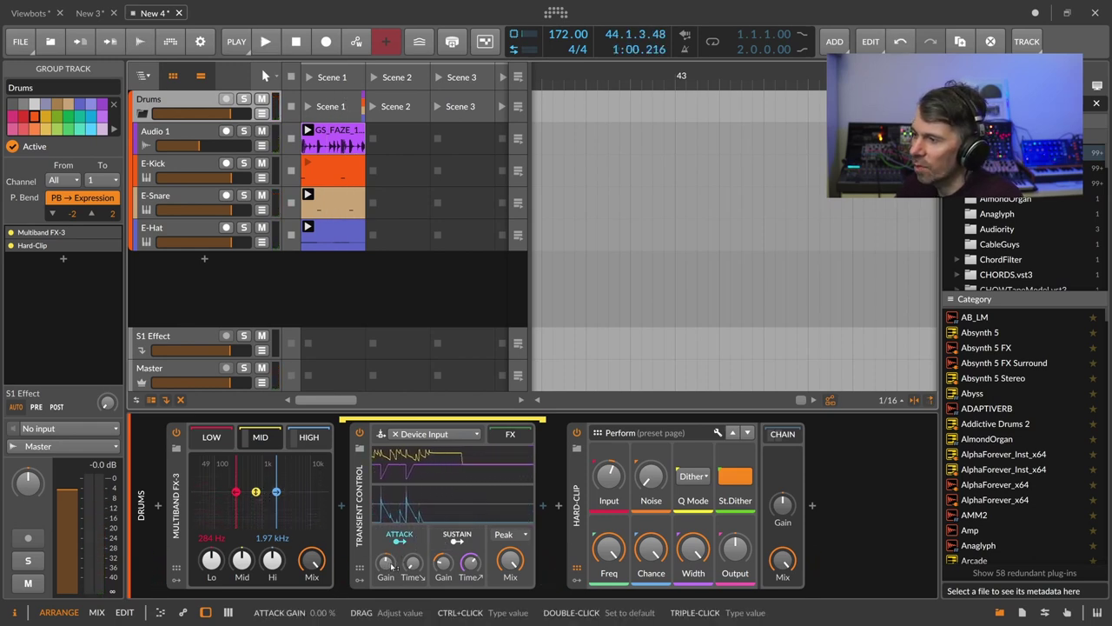
left_click_drag(443, 563, 442, 563)
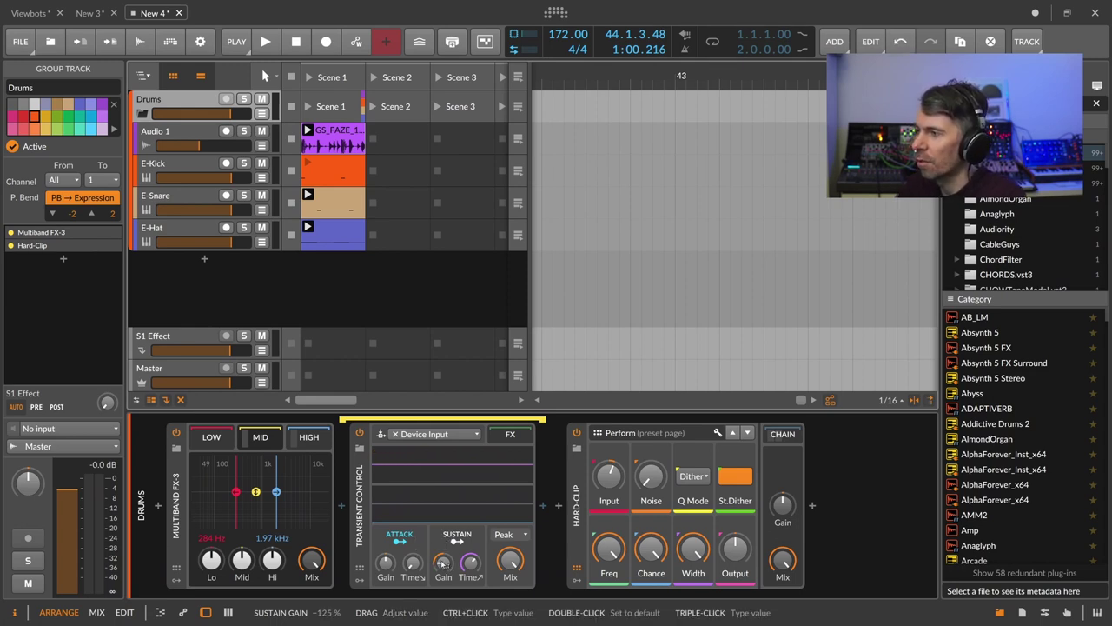
key("space")
left_click_drag(442, 564, 386, 551)
Lower the oscillator 1 tuning of the E-Snare while the groove plays
left_click(182, 201)
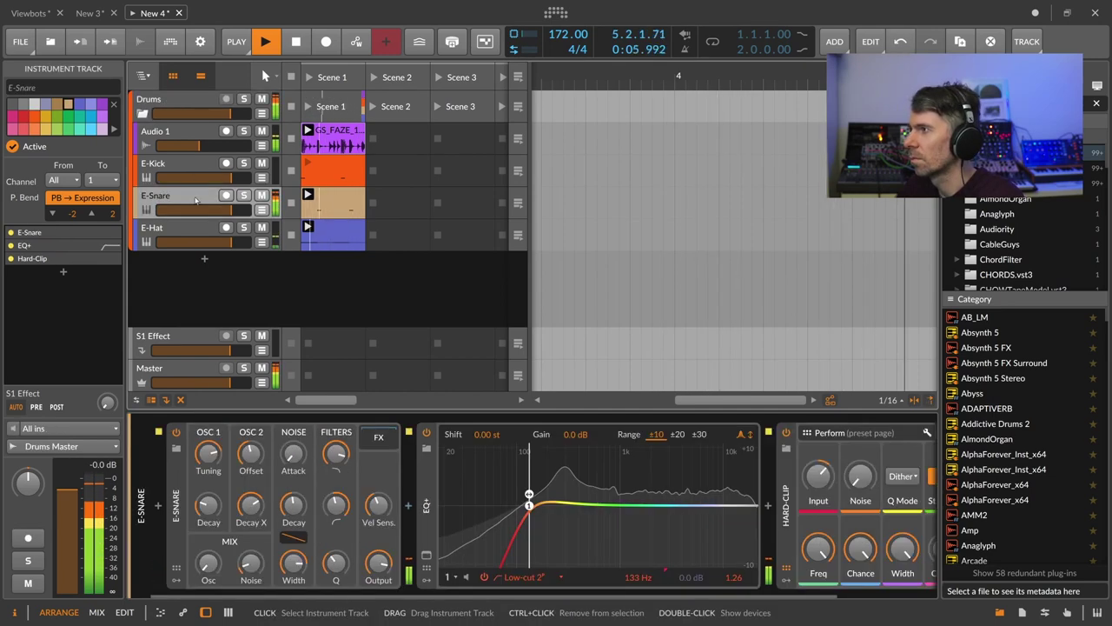
left_click_drag(208, 454, 209, 468)
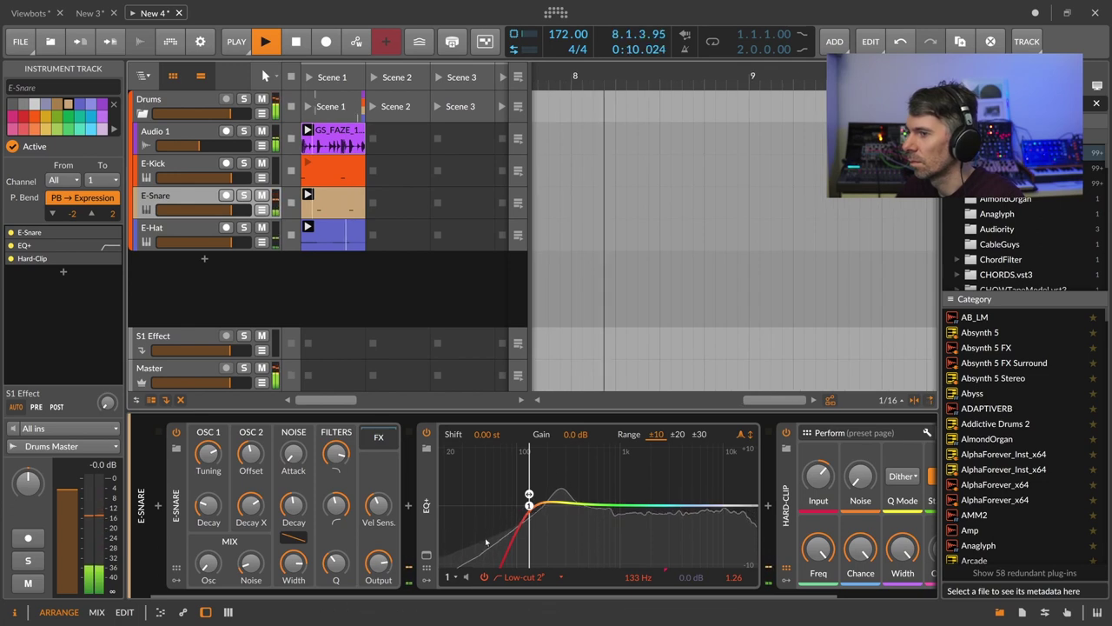
Set the E-Snare's Hard-Clip input gain to +6.0 dB and slightly adjust its noise decay during playback
left_click_drag(818, 476, 818, 472)
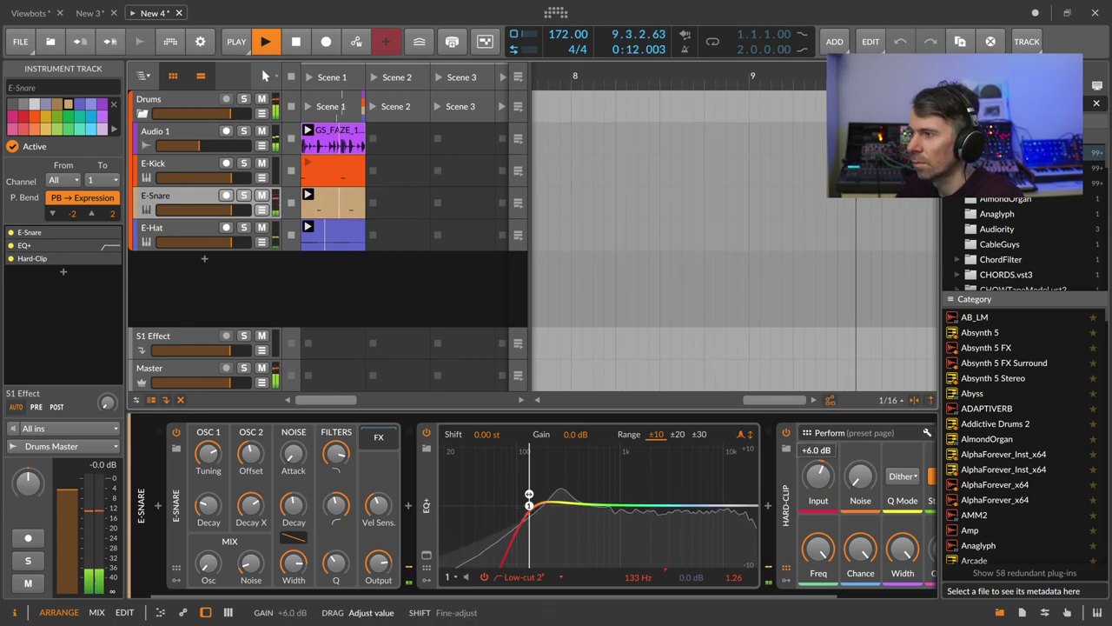
left_click_drag(294, 505, 294, 512)
Compare the groove with Audio 1 muted and unmuted, lower the Audio 1 volume slightly and restart playback
left_click_drag(200, 146, 205, 145)
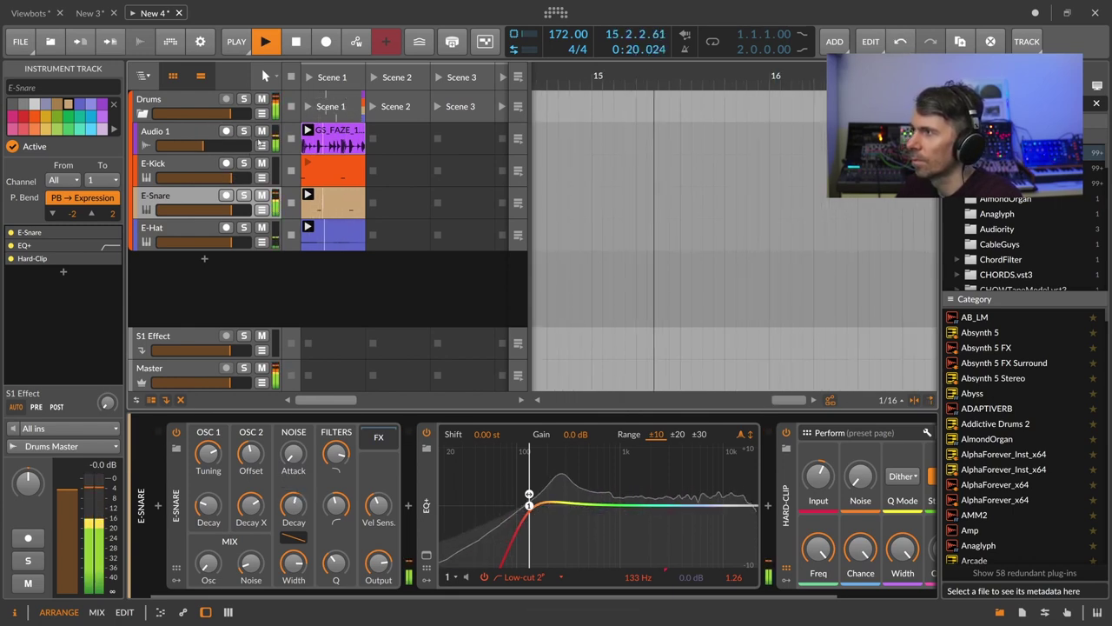
left_click(262, 131)
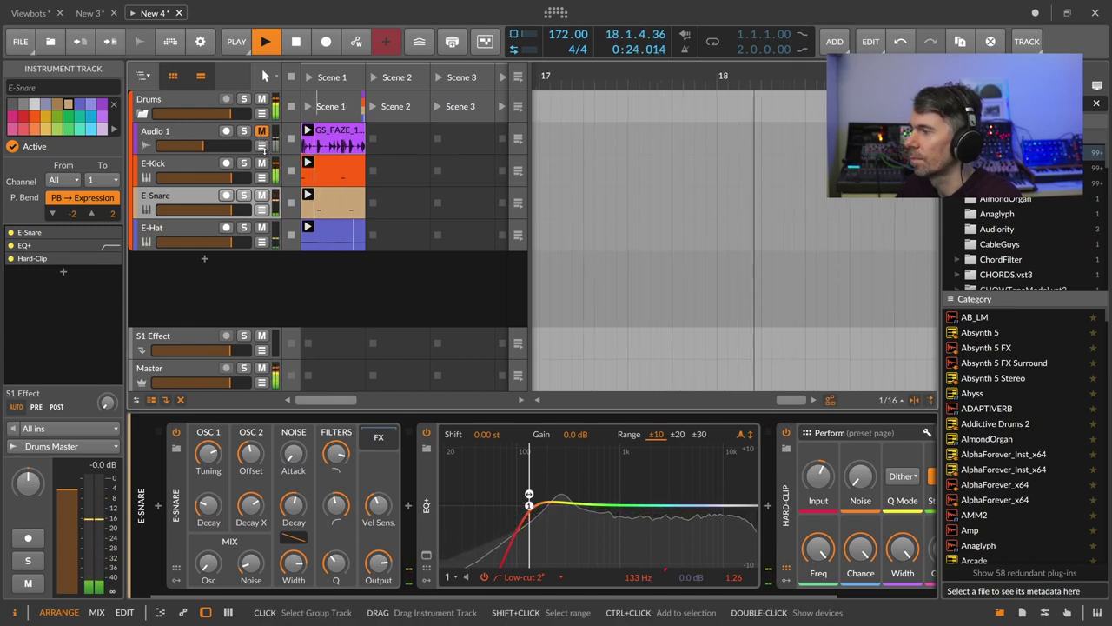
left_click(262, 131)
left_click(193, 132)
left_click_drag(204, 146, 199, 146)
key("space")
key("space")
Fine-tune the Drums group Hard-Clip's input gain, hide the mid-band chain of Multiband FX-3 and stop playback
left_click(180, 99)
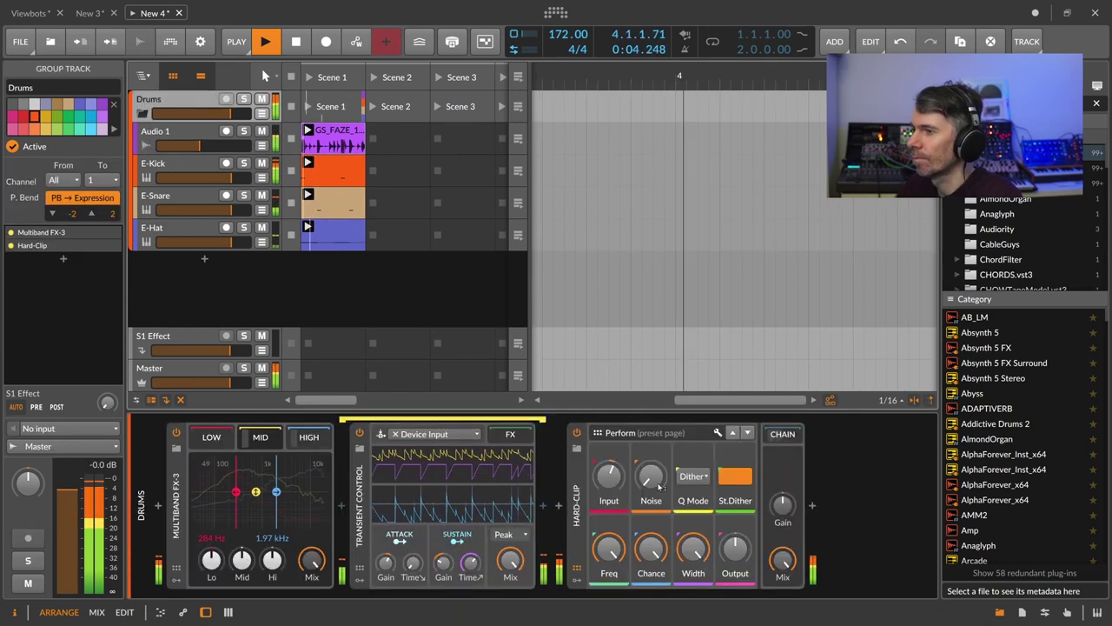
left_click_drag(610, 478, 611, 481)
left_click(268, 431)
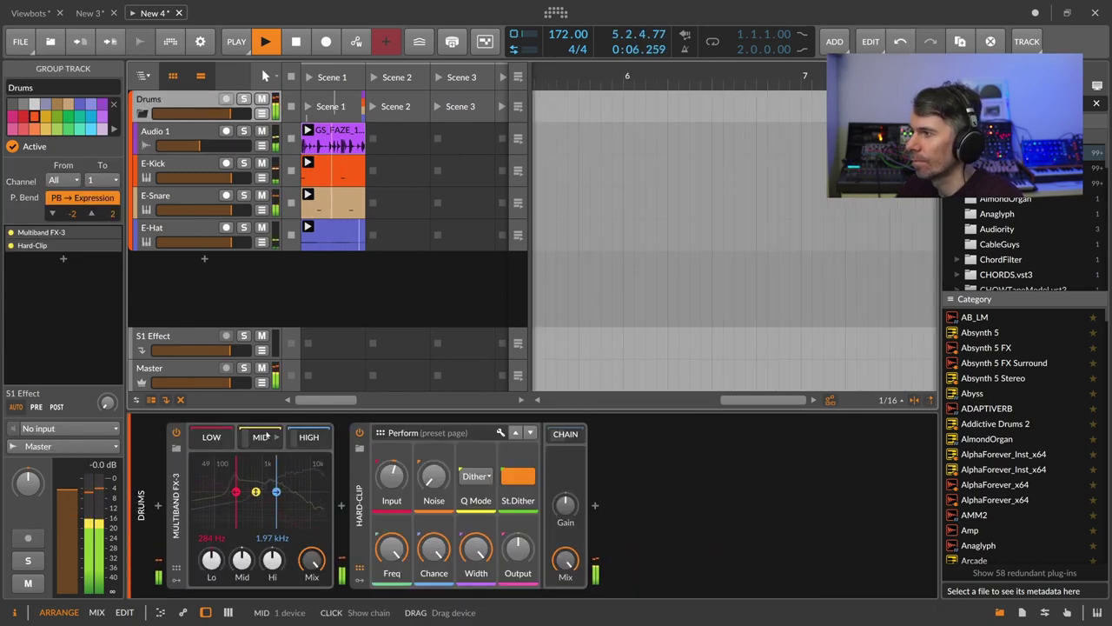
key("space")
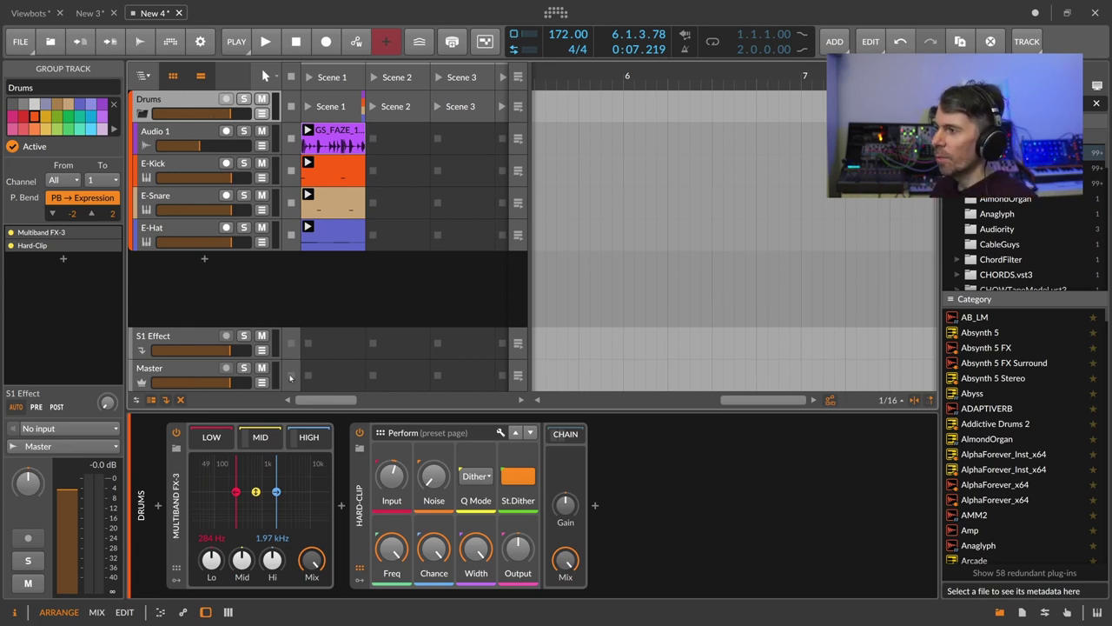
Show the mid-band chain of the Drums group's Multiband FX-3 and select its Transient Control device
left_click(266, 446)
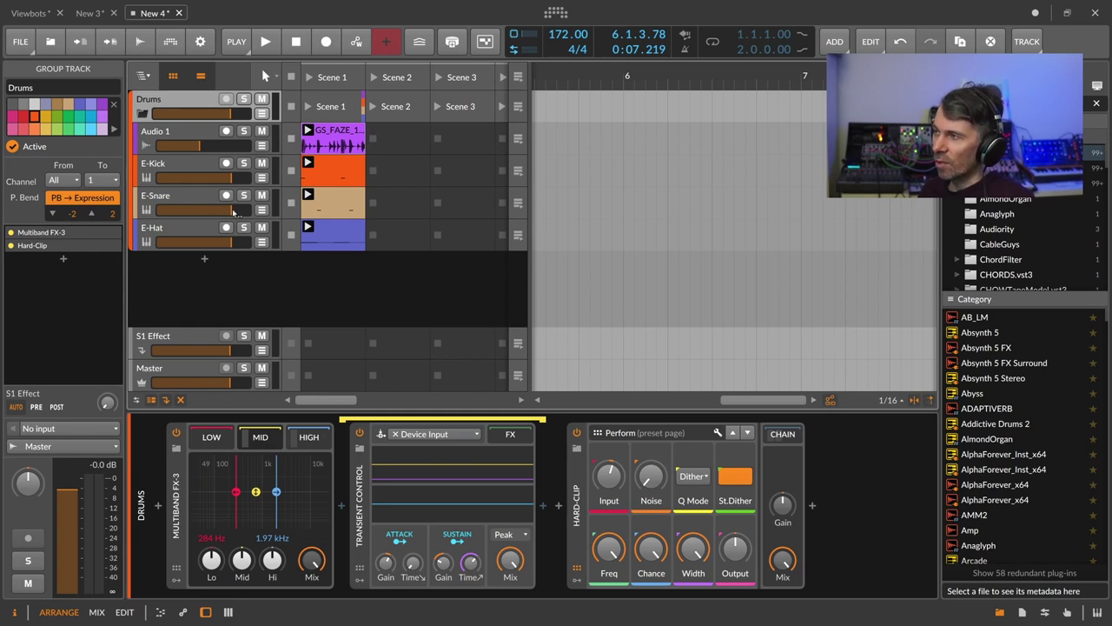
left_click(360, 537)
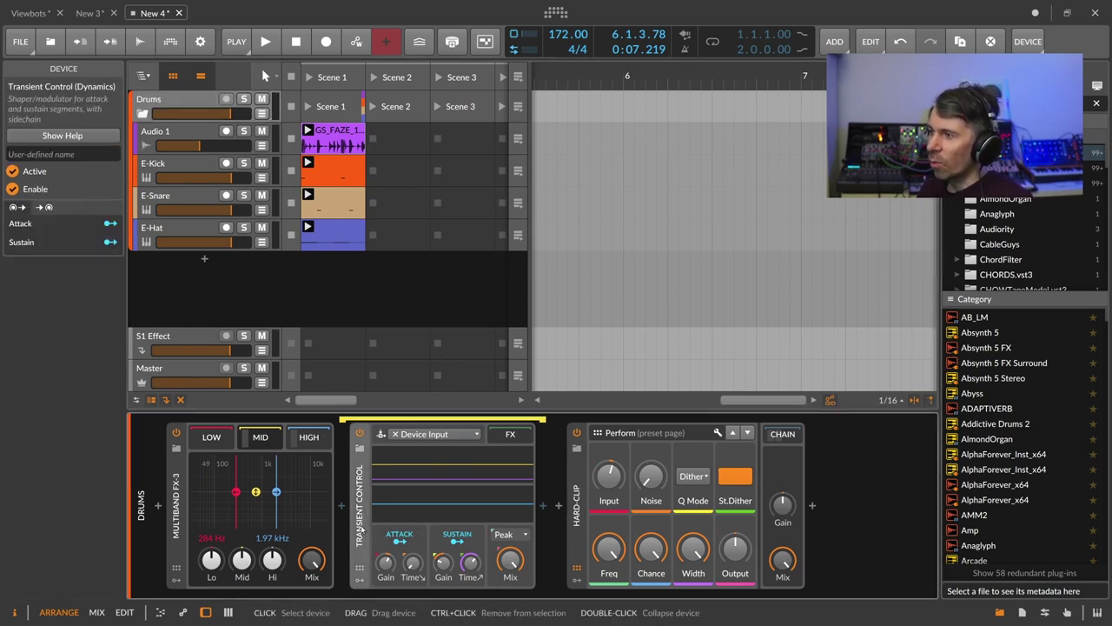